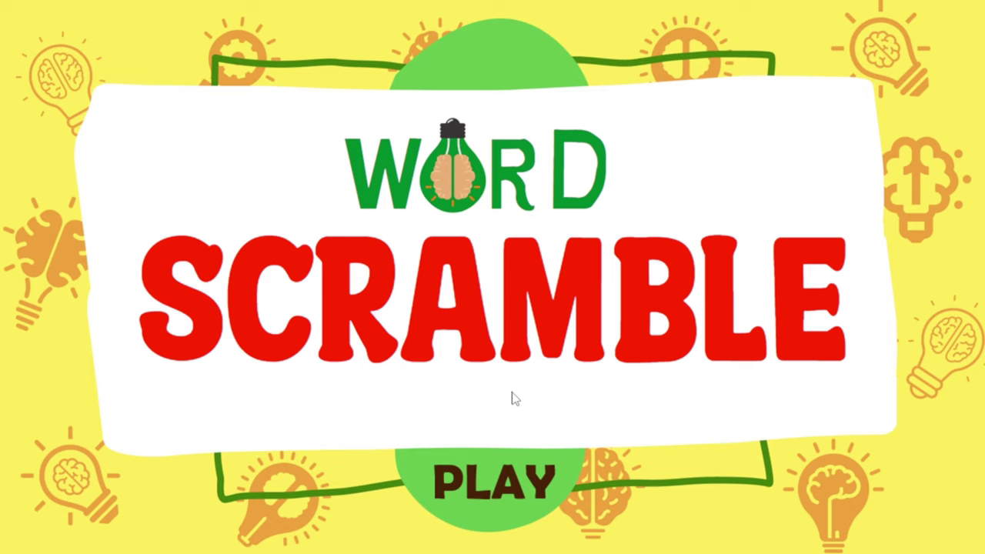
- Play the finished game: start it, then shuffle and reveal EARTH and VOLCANO
{"action": "left_click", "coordinate": [508, 485]}
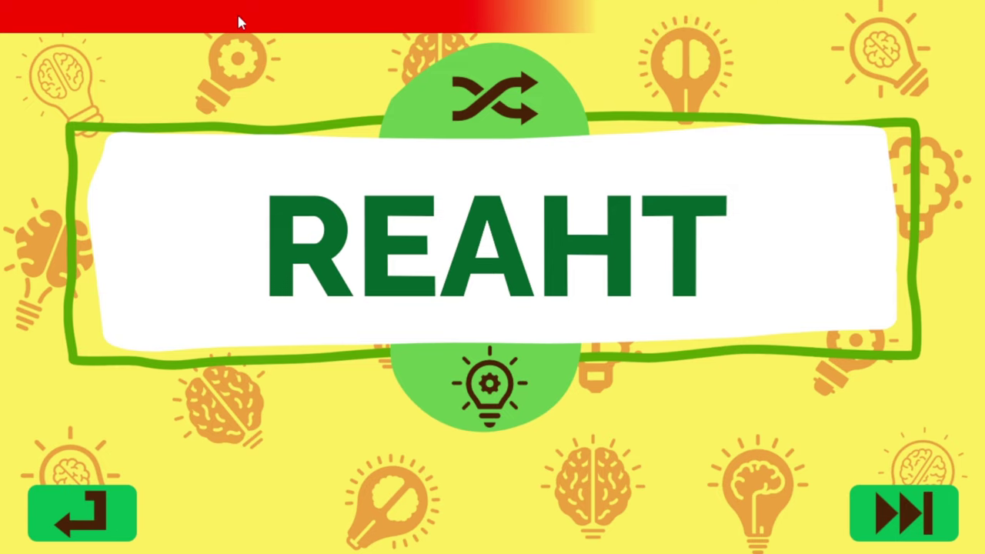
{"action": "left_click", "coordinate": [492, 94]}
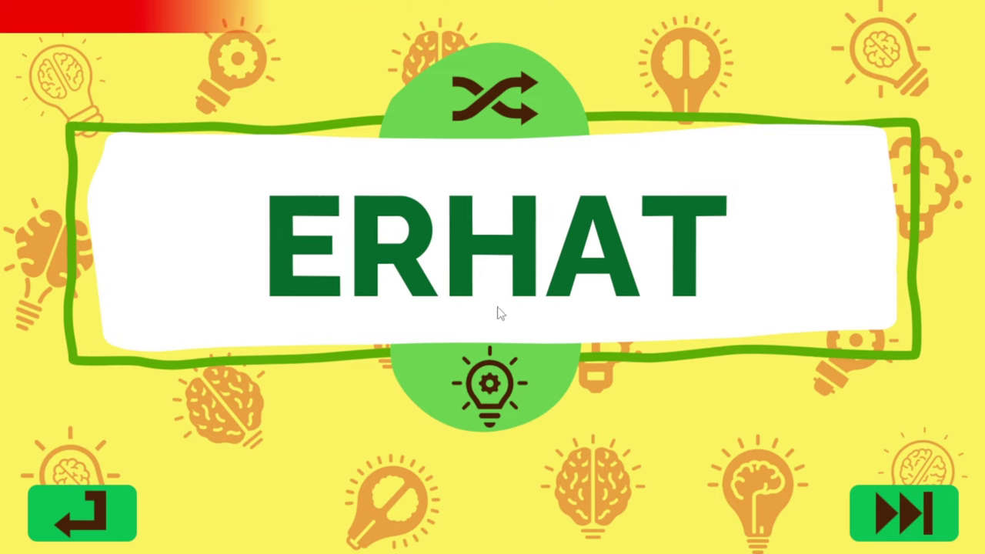
{"action": "left_click", "coordinate": [491, 392]}
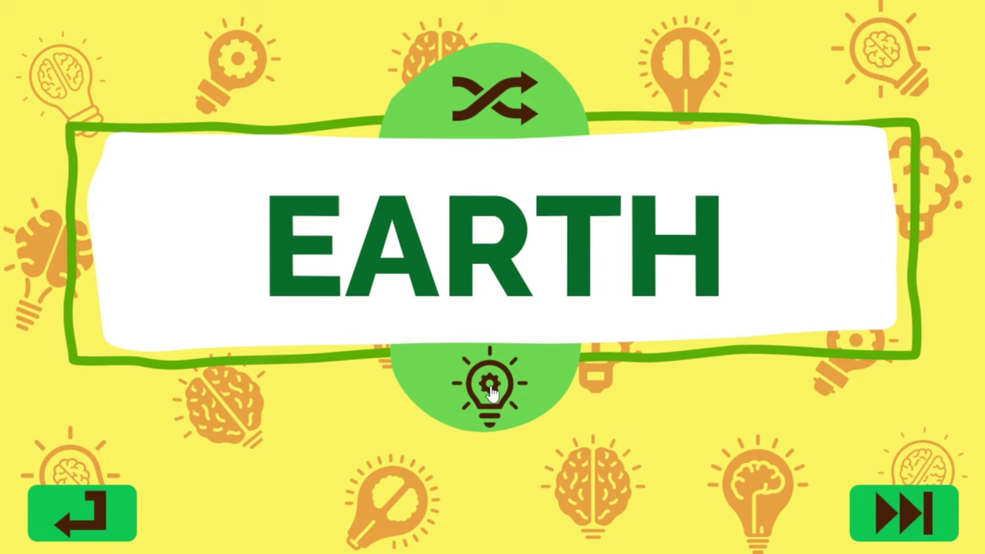
{"action": "left_click", "coordinate": [884, 519]}
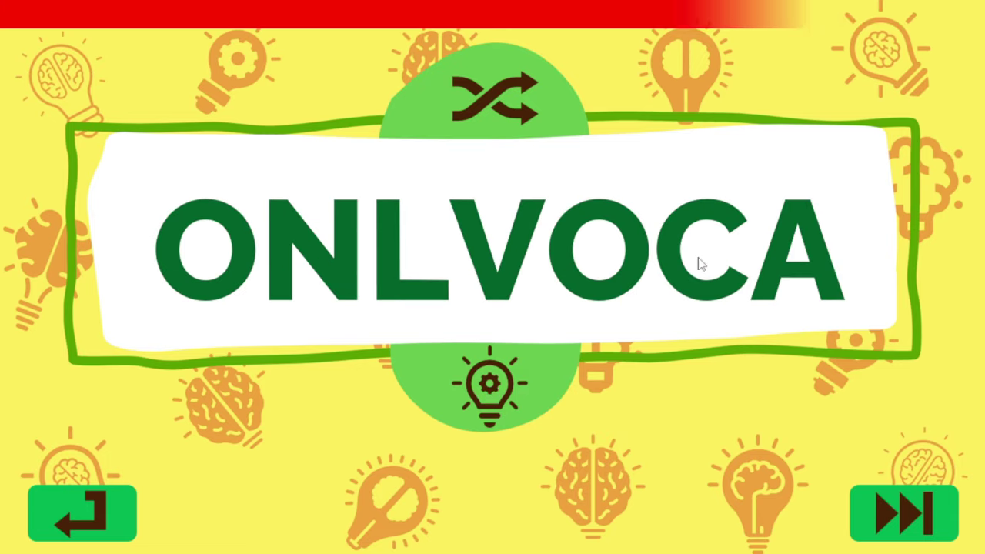
{"action": "left_click", "coordinate": [494, 109]}
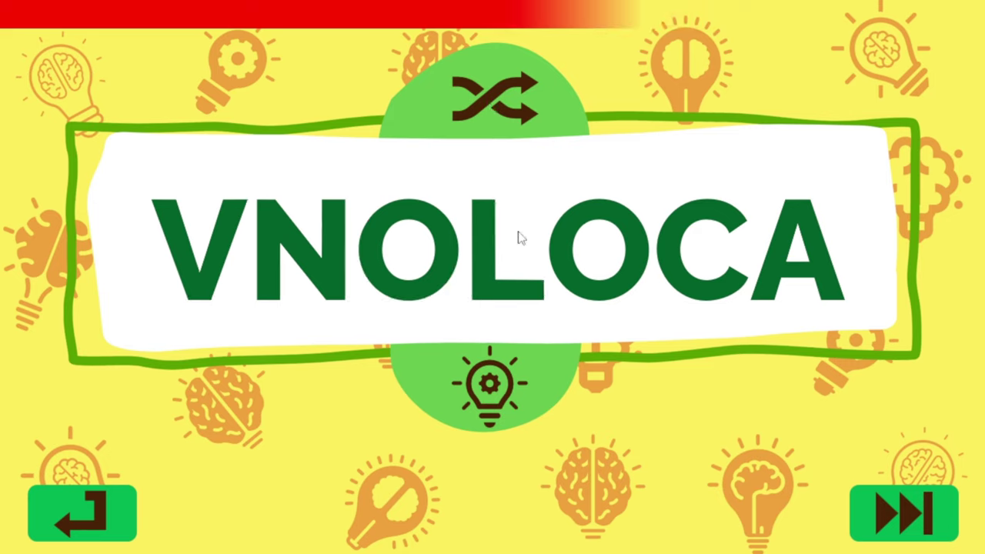
{"action": "left_click", "coordinate": [502, 398]}
{"action": "left_click", "coordinate": [882, 502]}
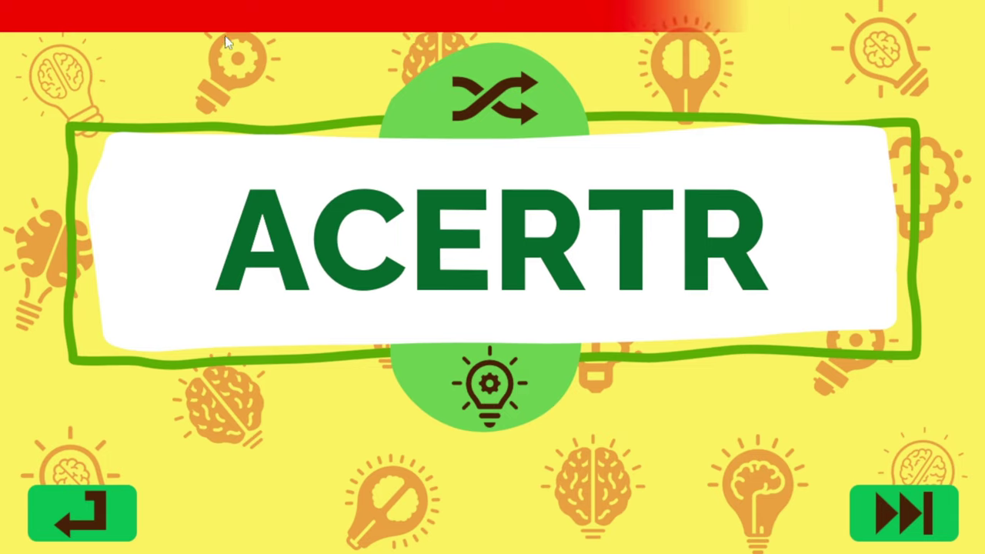
- Shuffle and reveal CRATER and MAGMA, then return to the game's title screen
{"action": "left_click", "coordinate": [513, 150]}
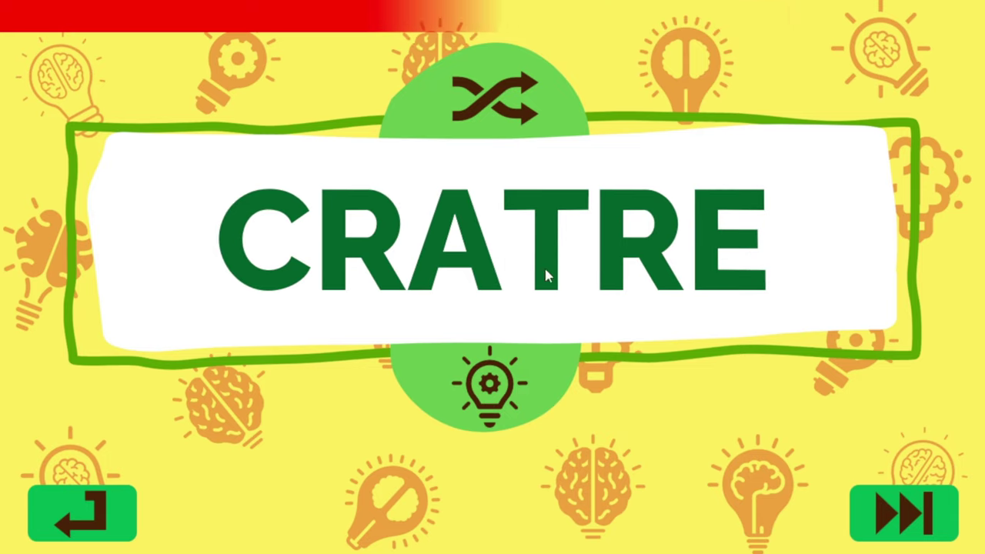
{"action": "left_click", "coordinate": [502, 387]}
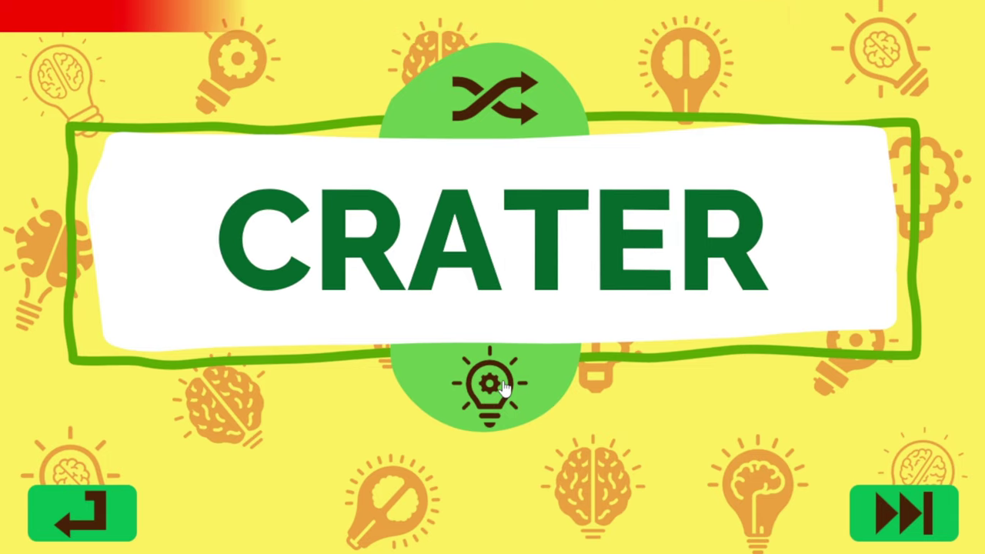
{"action": "left_click", "coordinate": [877, 517]}
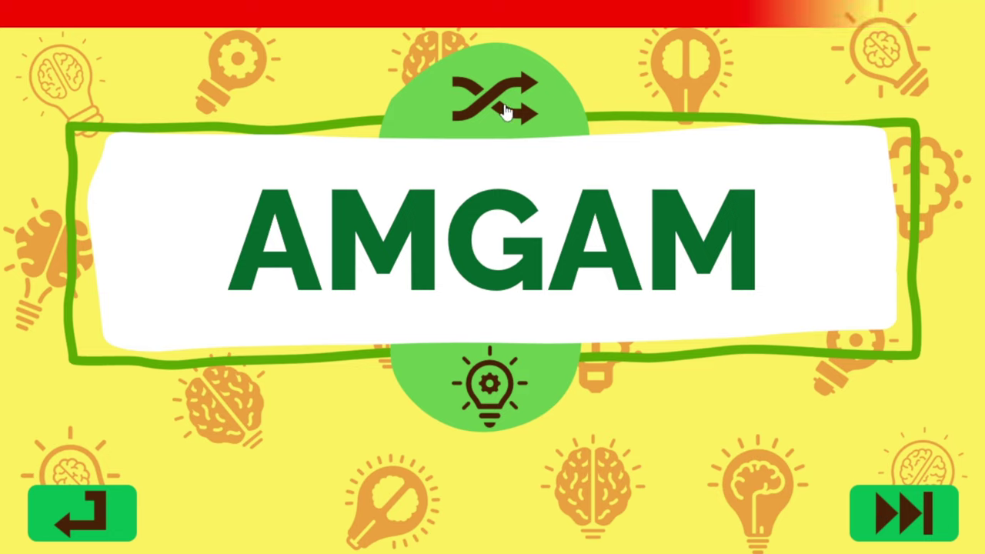
{"action": "left_click", "coordinate": [504, 115]}
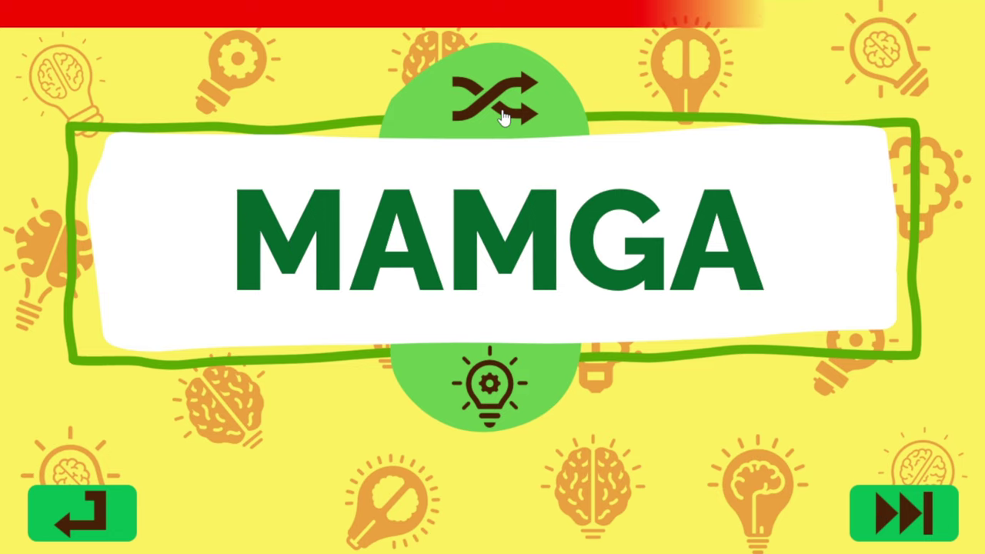
{"action": "left_click", "coordinate": [505, 384]}
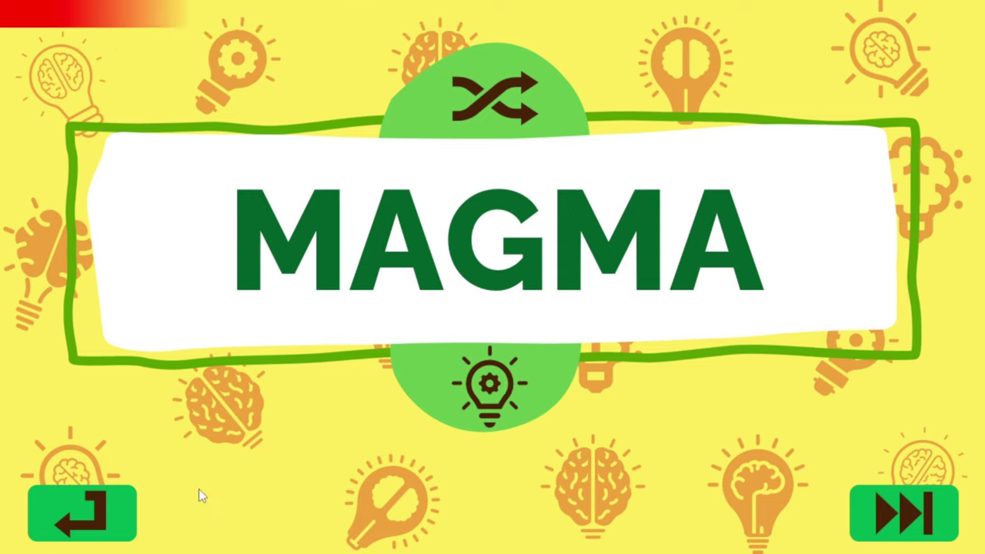
{"action": "left_click", "coordinate": [101, 526]}
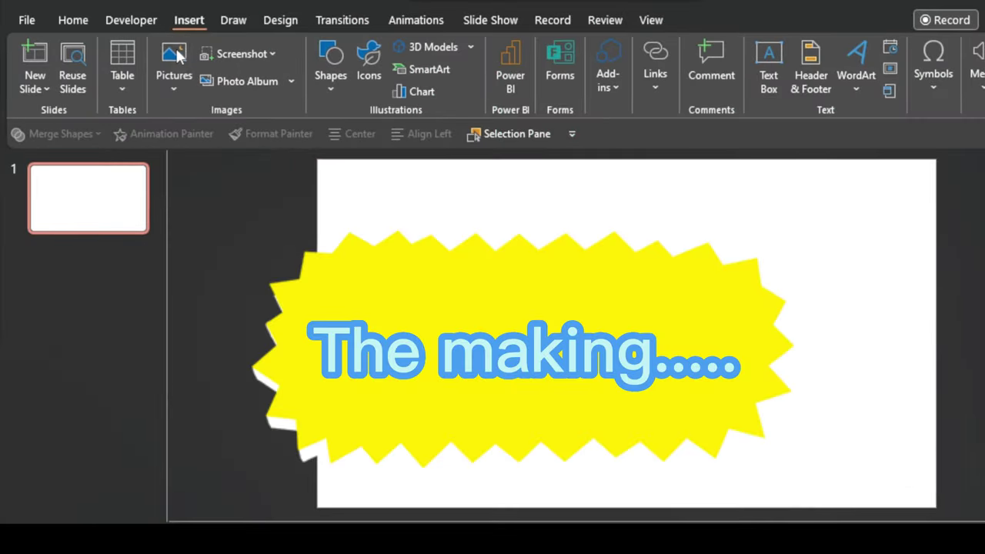
- Insert image 11 from Downloads as the Word Scramble title picture on slide 1
{"action": "left_click", "coordinate": [177, 55]}
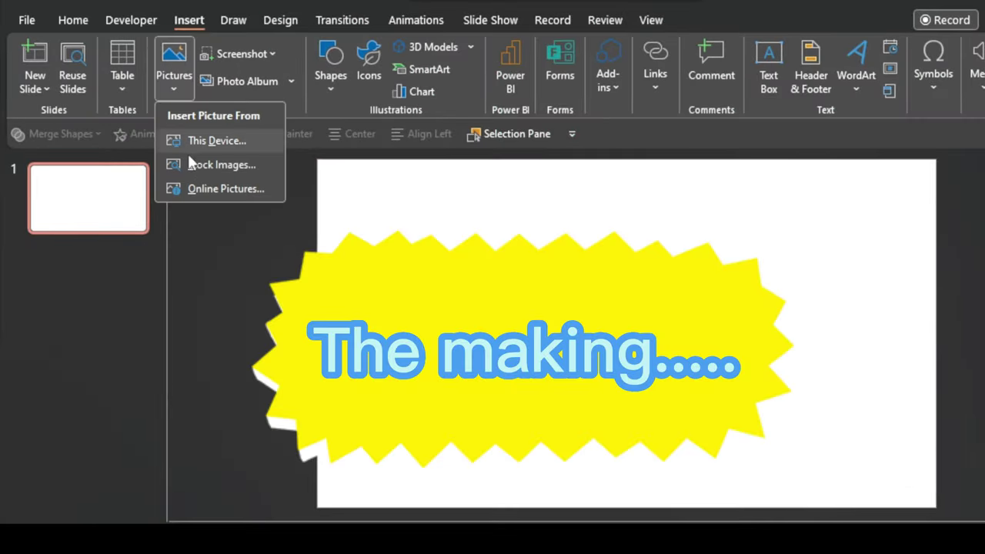
{"action": "left_click", "coordinate": [204, 143]}
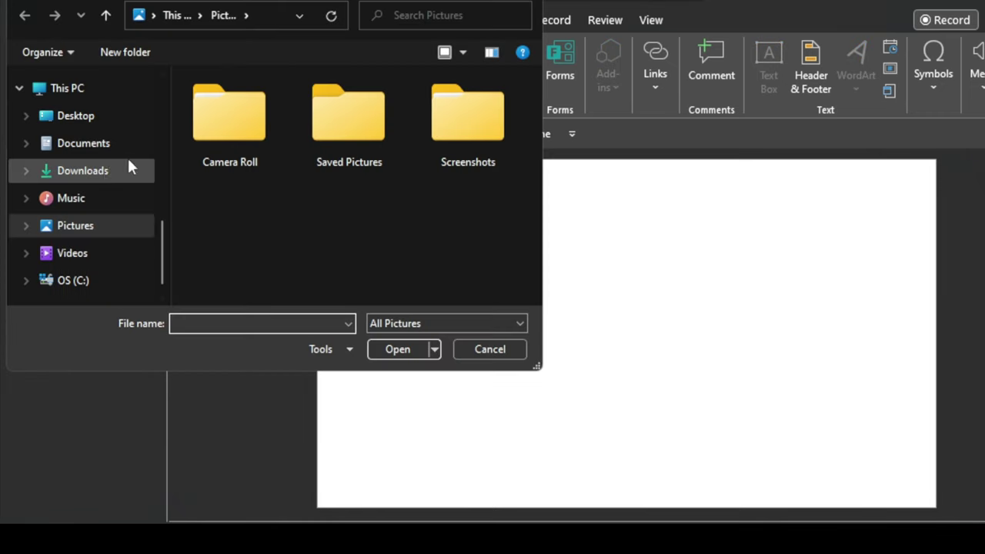
{"action": "left_click", "coordinate": [108, 173]}
{"action": "left_click", "coordinate": [266, 197]}
{"action": "left_click", "coordinate": [397, 350]}
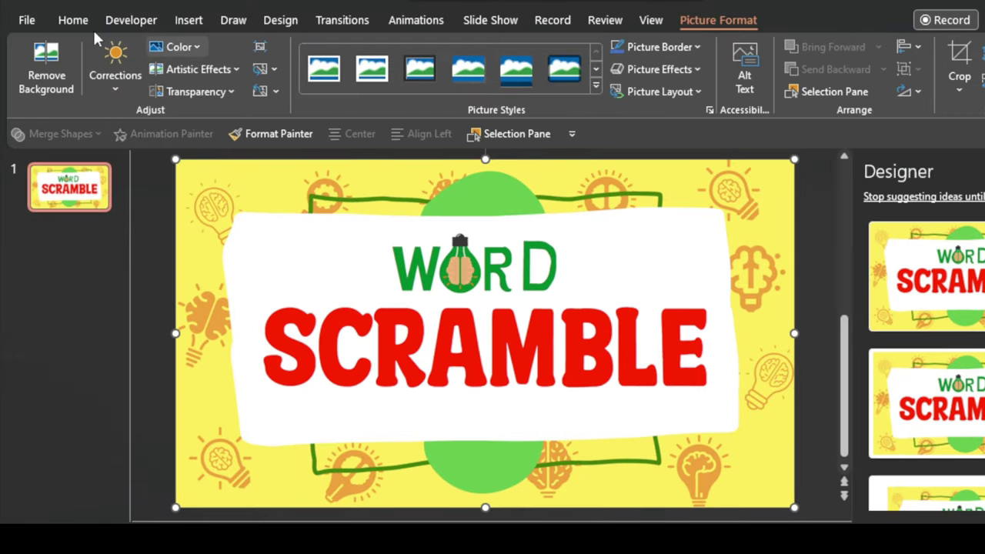
- Add two blank slides after the title slide and return to slide 2
{"action": "left_click", "coordinate": [73, 20]}
{"action": "left_click", "coordinate": [168, 55]}
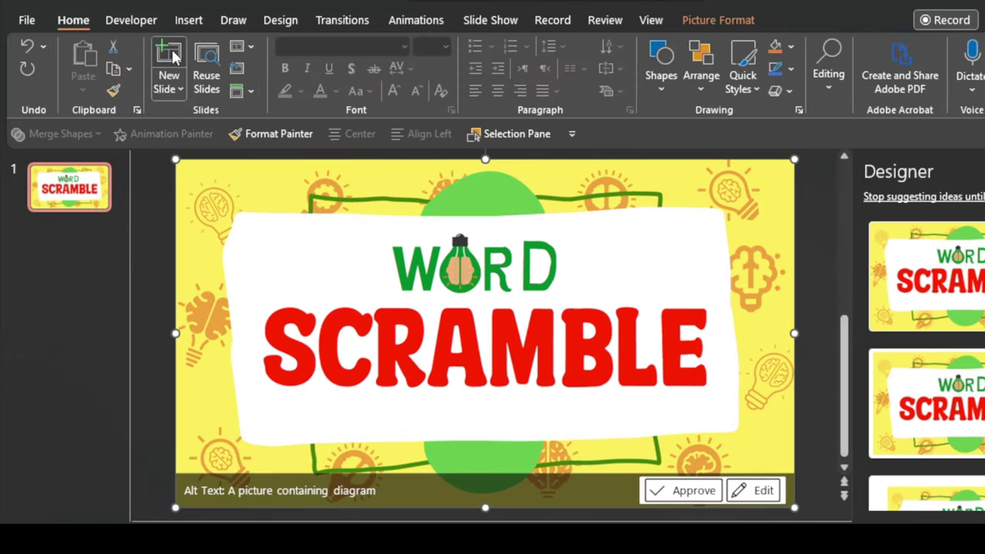
{"action": "left_click", "coordinate": [169, 56]}
{"action": "left_click", "coordinate": [70, 248]}
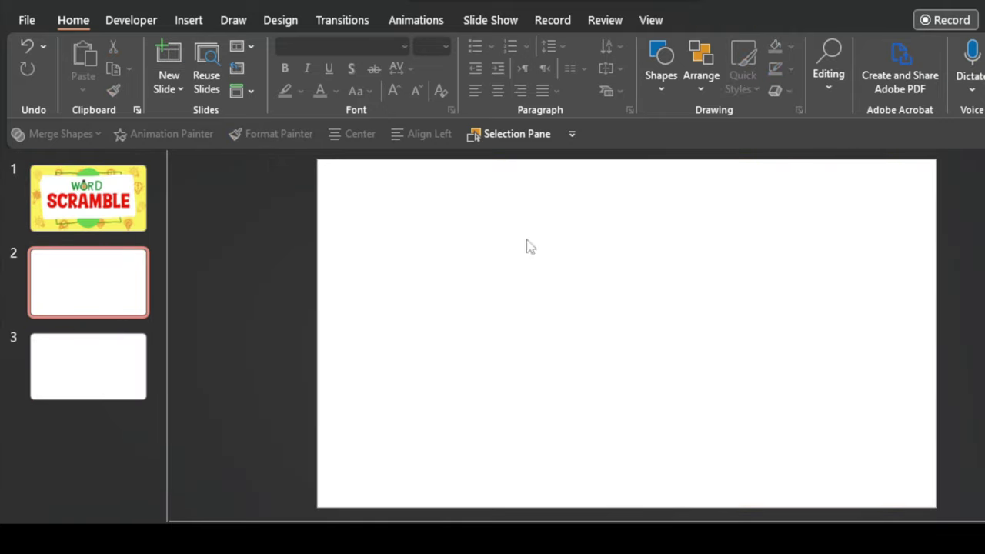
{"action": "left_click", "coordinate": [650, 20]}
- In Slide Master, delete all placeholders from the Title Slide layout
{"action": "left_click", "coordinate": [254, 67]}
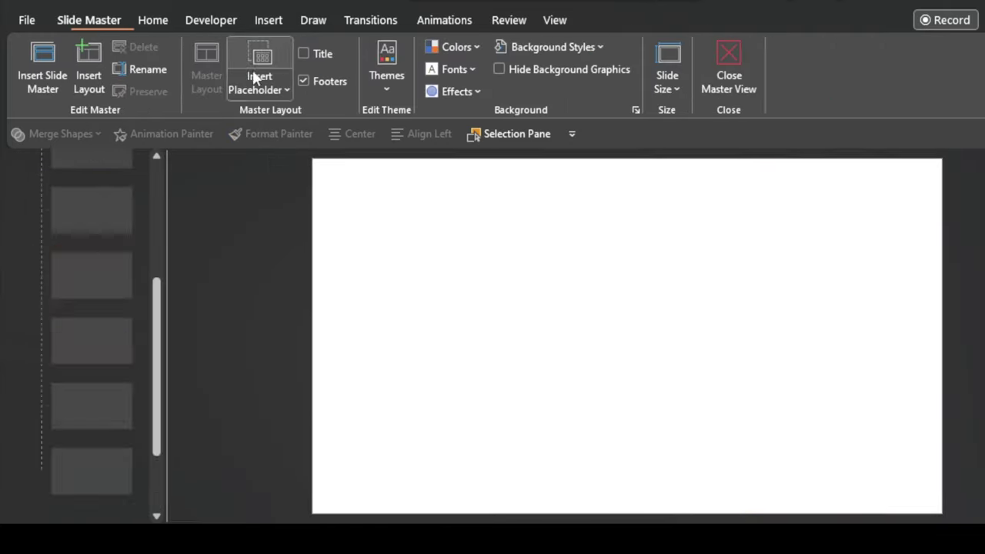
{"action": "scroll", "coordinate": [98, 211], "scroll_direction": "up", "scroll_amount": 2}
{"action": "scroll", "coordinate": [109, 241], "scroll_direction": "up", "scroll_amount": 3}
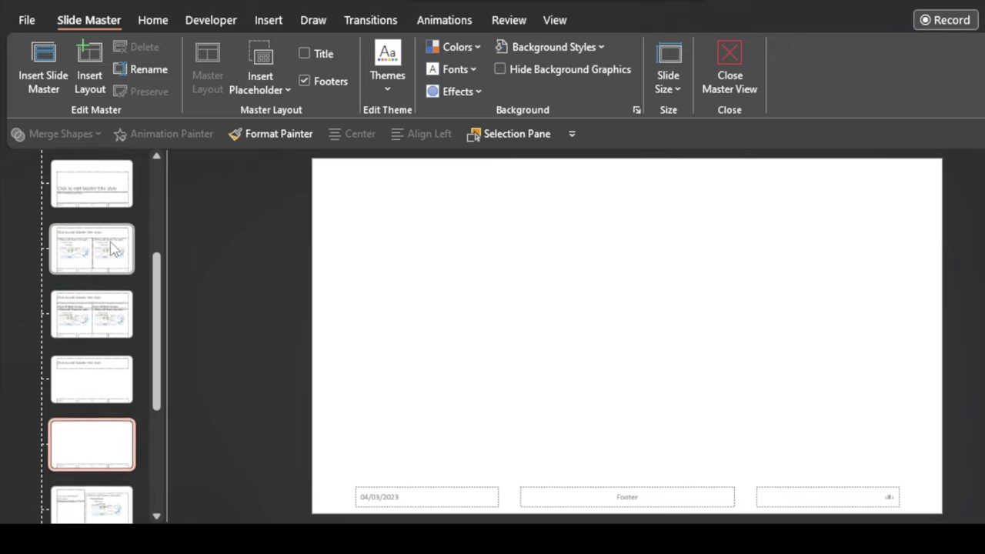
{"action": "scroll", "coordinate": [110, 245], "scroll_direction": "up", "scroll_amount": 3}
{"action": "scroll", "coordinate": [111, 246], "scroll_direction": "up", "scroll_amount": 3}
{"action": "left_click", "coordinate": [111, 248]}
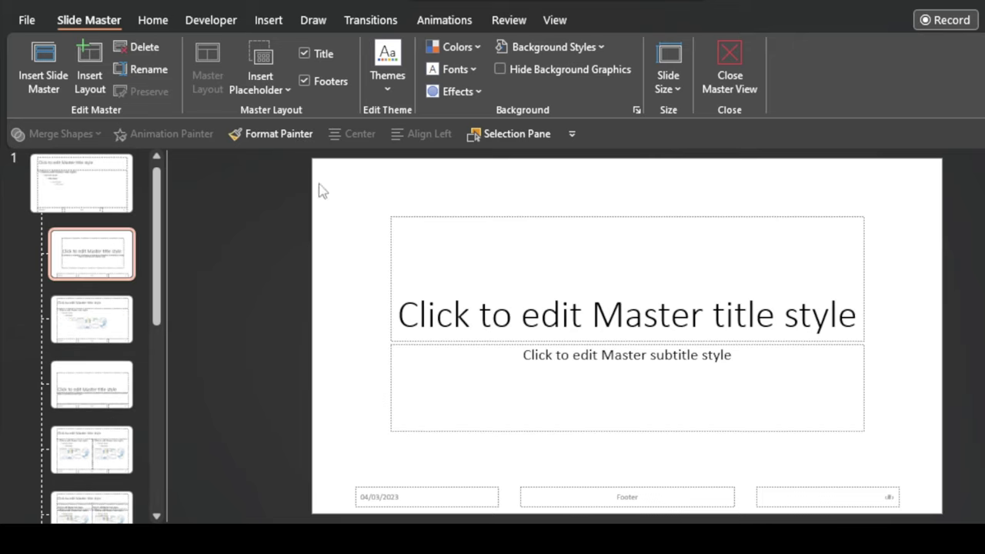
{"action": "left_click_drag", "start_coordinate": [318, 184], "coordinate": [924, 522]}
{"action": "key", "text": "Delete"}
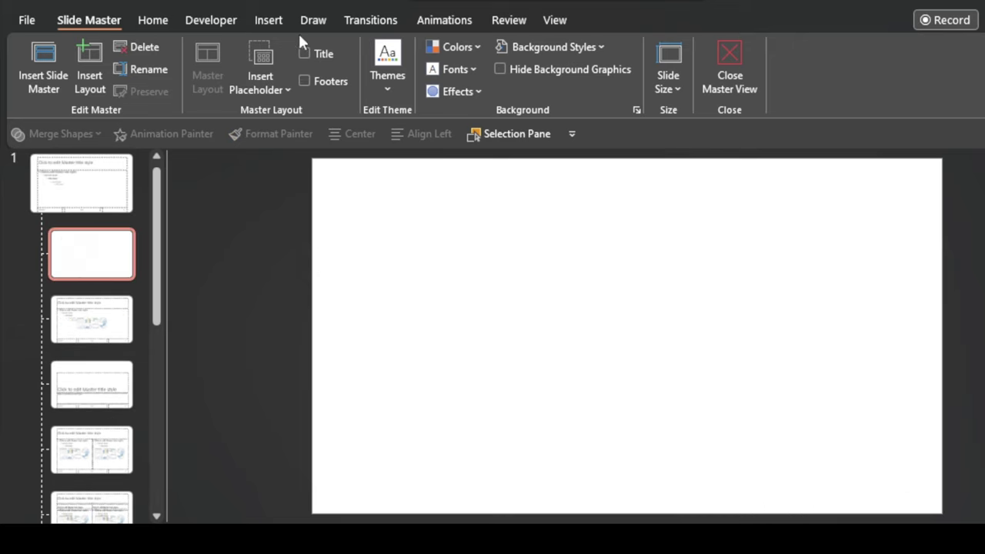
- Insert the PPT TEMPLATE BACKGROUND picture onto the Title Slide layout
{"action": "left_click", "coordinate": [261, 21]}
{"action": "left_click", "coordinate": [176, 62]}
{"action": "left_click", "coordinate": [199, 140]}
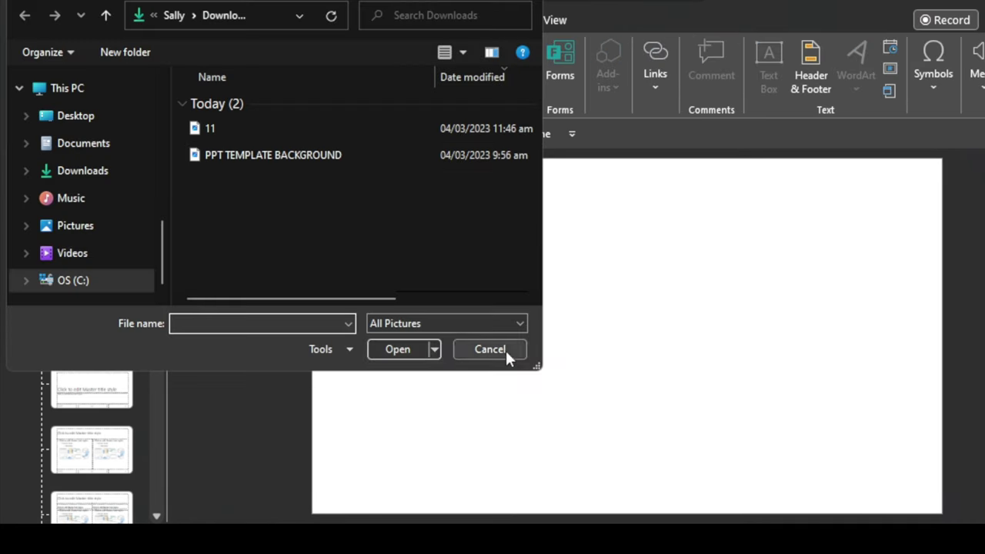
{"action": "left_click", "coordinate": [302, 156]}
{"action": "left_click", "coordinate": [392, 352]}
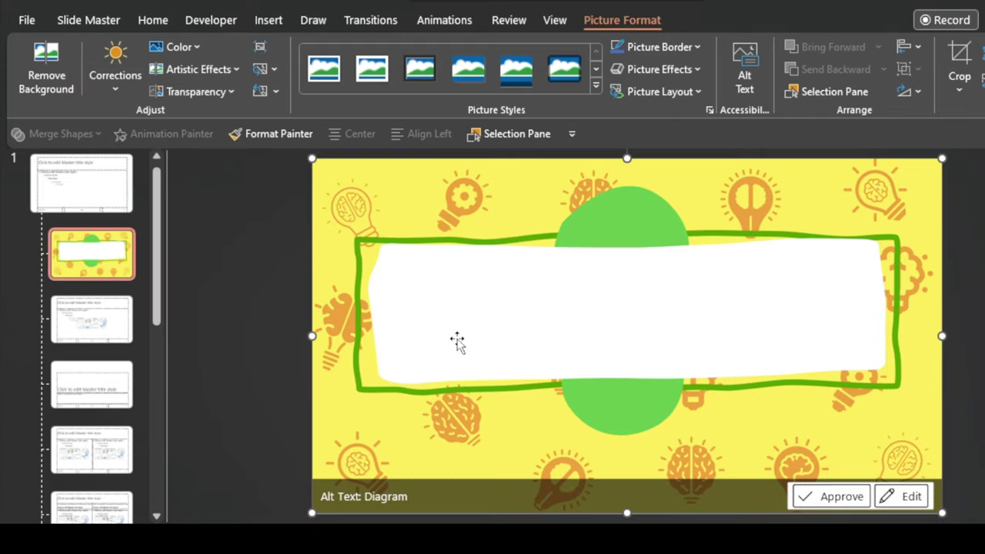
- Close Master View, apply the Title Slide layout to slide 2, and show the Selection Pane
{"action": "left_click", "coordinate": [107, 23]}
{"action": "left_click", "coordinate": [725, 62]}
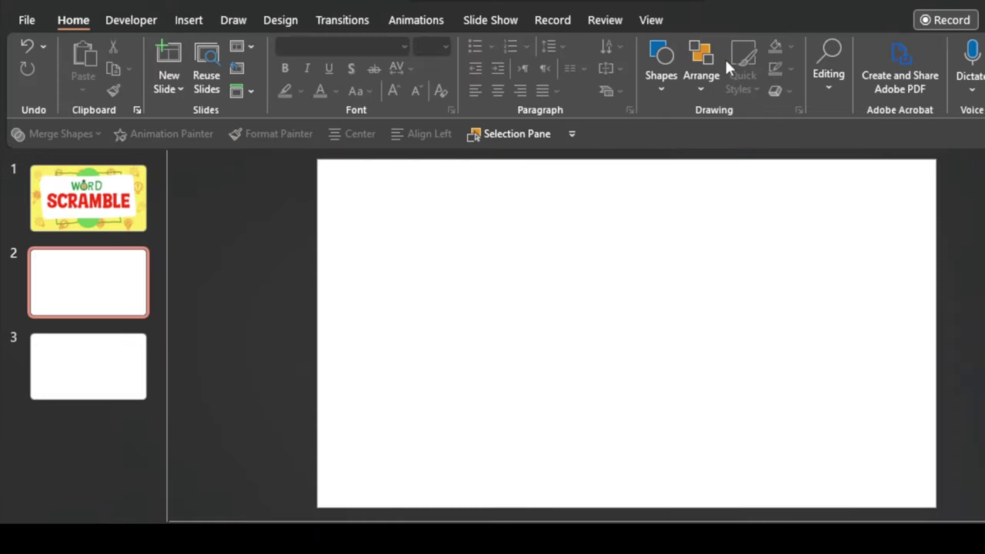
{"action": "left_click", "coordinate": [243, 47]}
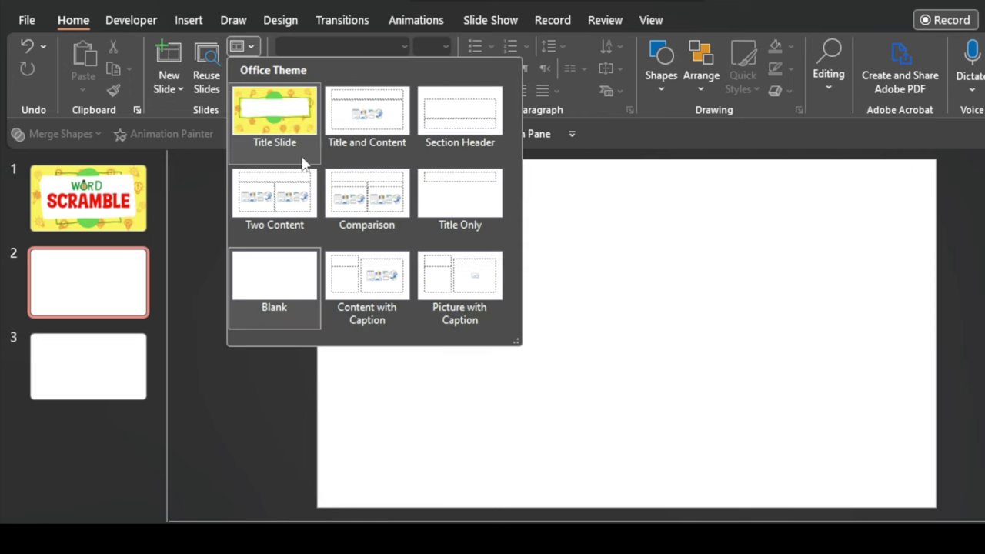
{"action": "left_click", "coordinate": [306, 145]}
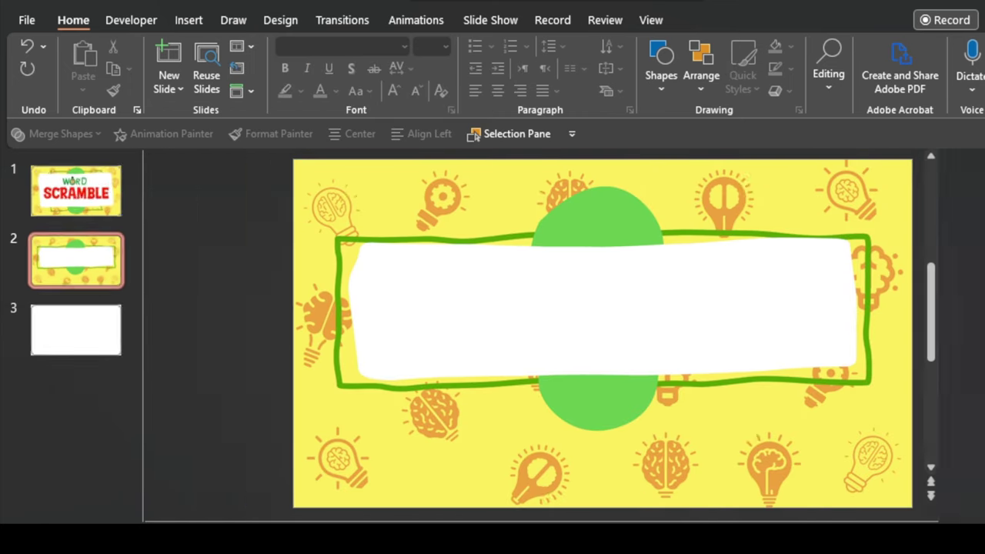
{"action": "left_click", "coordinate": [507, 134]}
- Insert the second SHUFFLE icon, place it on the top green circle, and widen it slightly
{"action": "left_click", "coordinate": [188, 20]}
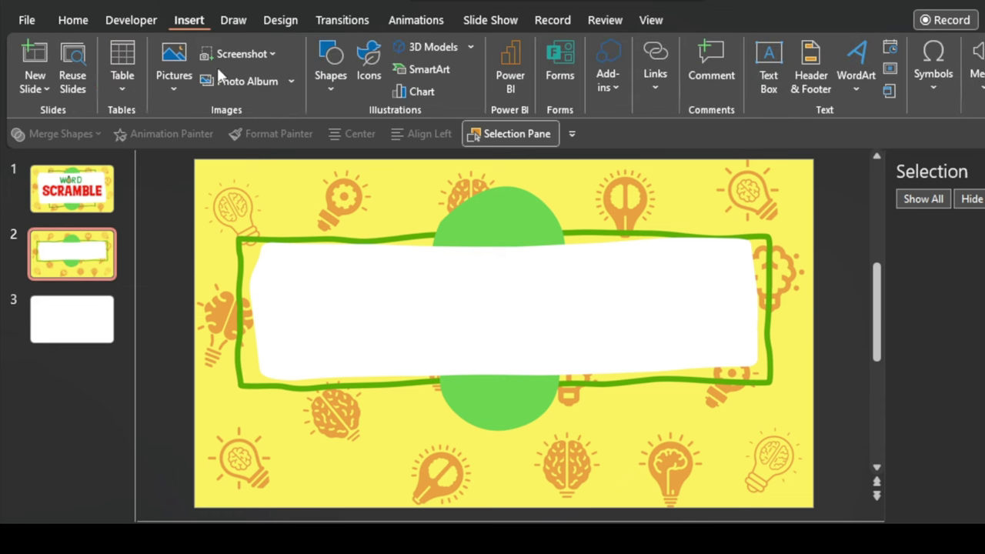
{"action": "left_click", "coordinate": [364, 78]}
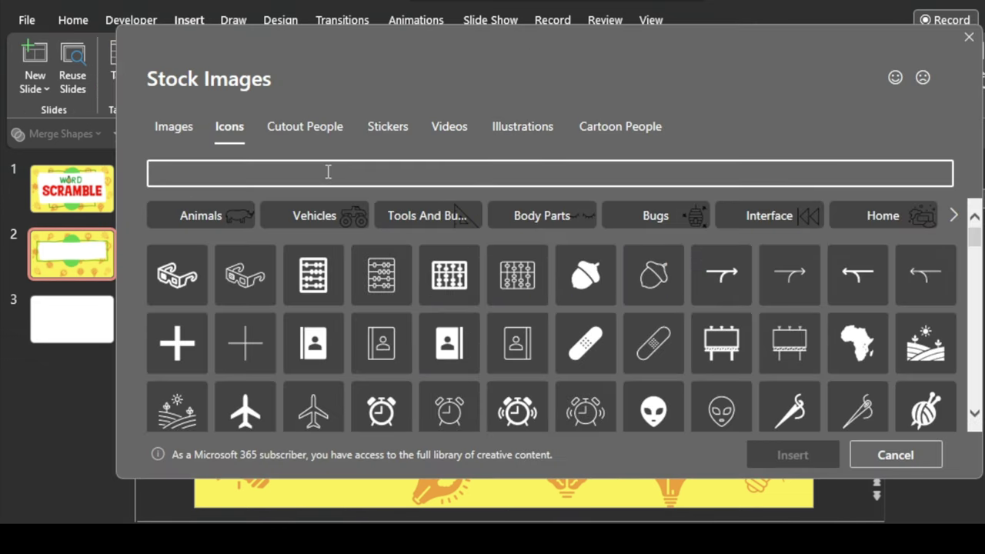
{"action": "type", "text": "SHU"}
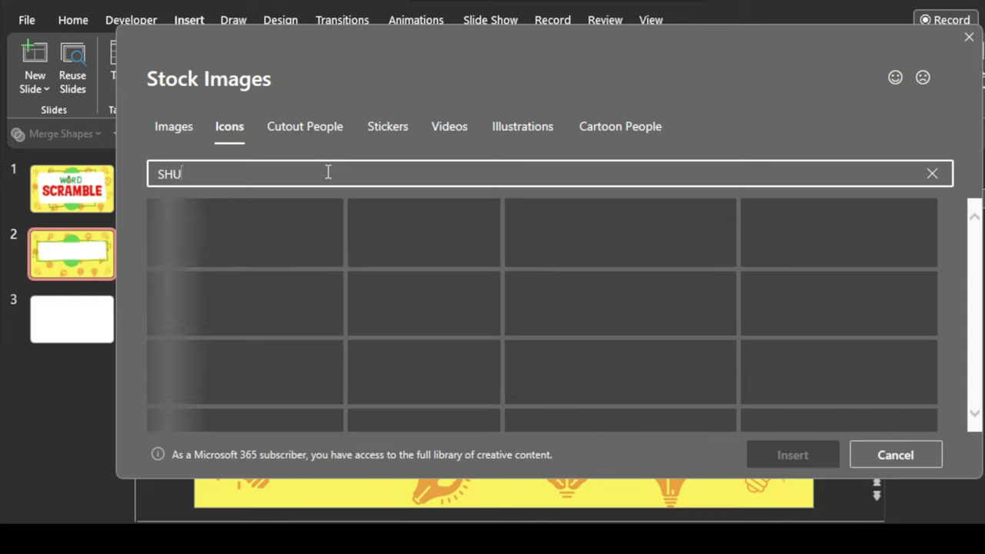
{"action": "type", "text": "FFLE"}
{"action": "left_click", "coordinate": [246, 231]}
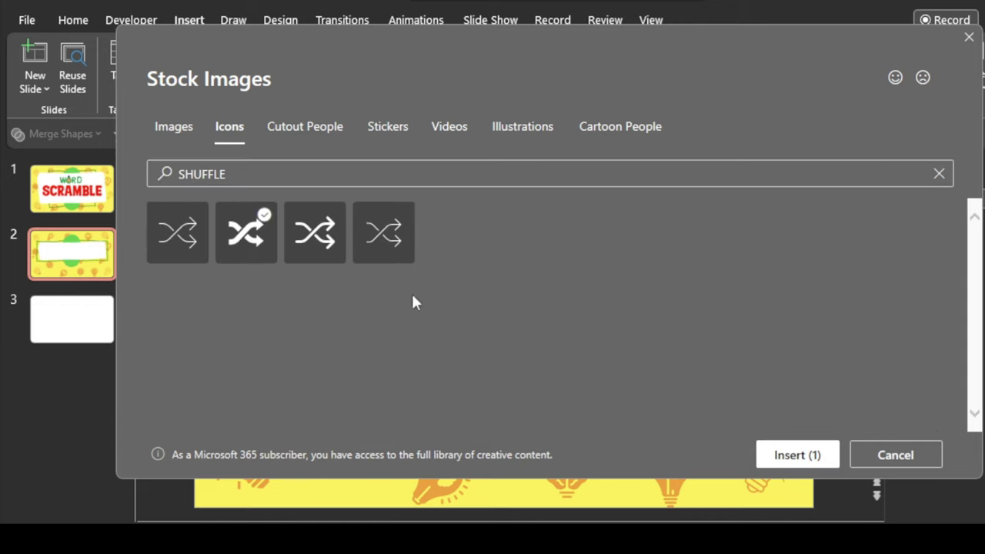
{"action": "left_click", "coordinate": [790, 456]}
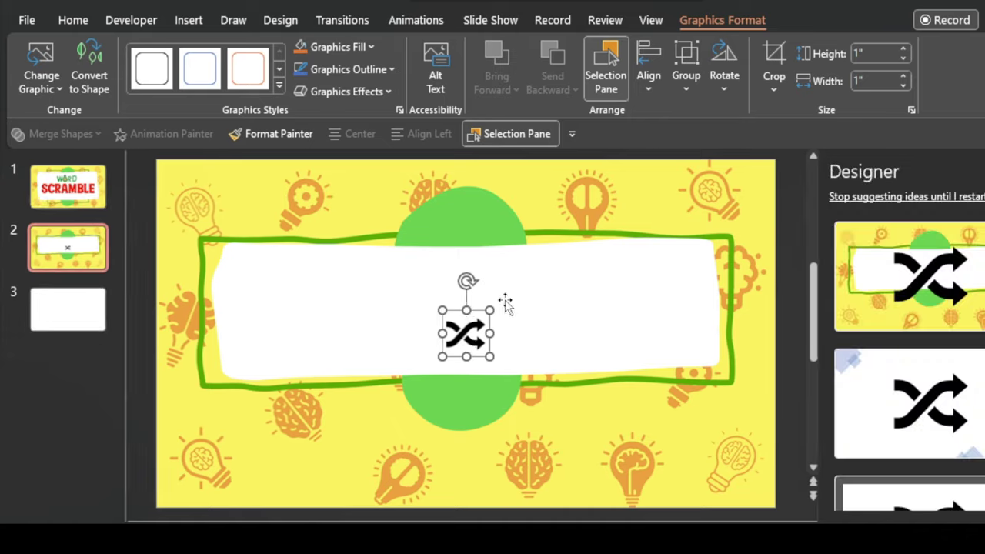
{"action": "mouse_move", "coordinate": [466, 332]}
{"action": "left_mouse_down"}
{"action": "mouse_move", "coordinate": [464, 229]}
{"action": "mouse_move", "coordinate": [493, 195]}
{"action": "left_mouse_up"}
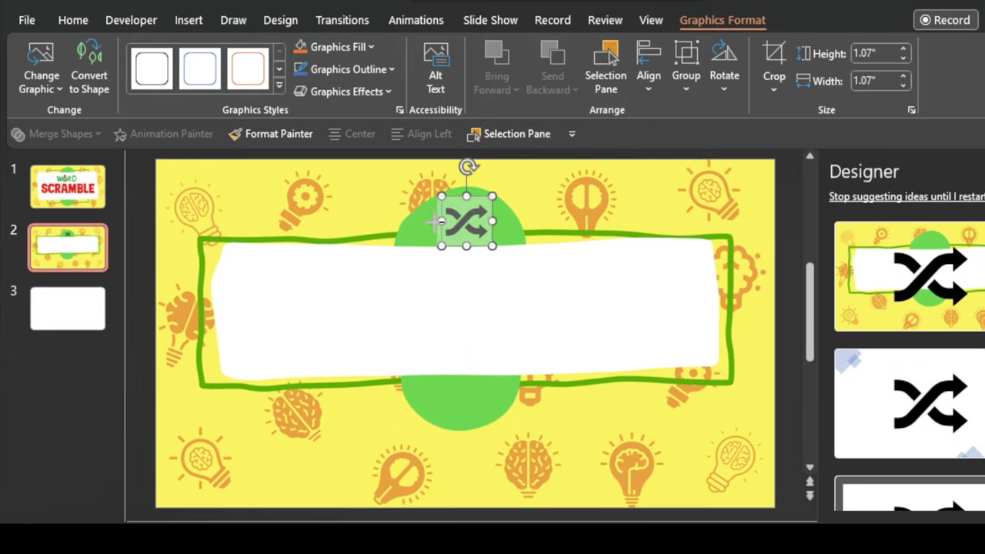
{"action": "left_click_drag", "start_coordinate": [441, 221], "coordinate": [500, 221]}
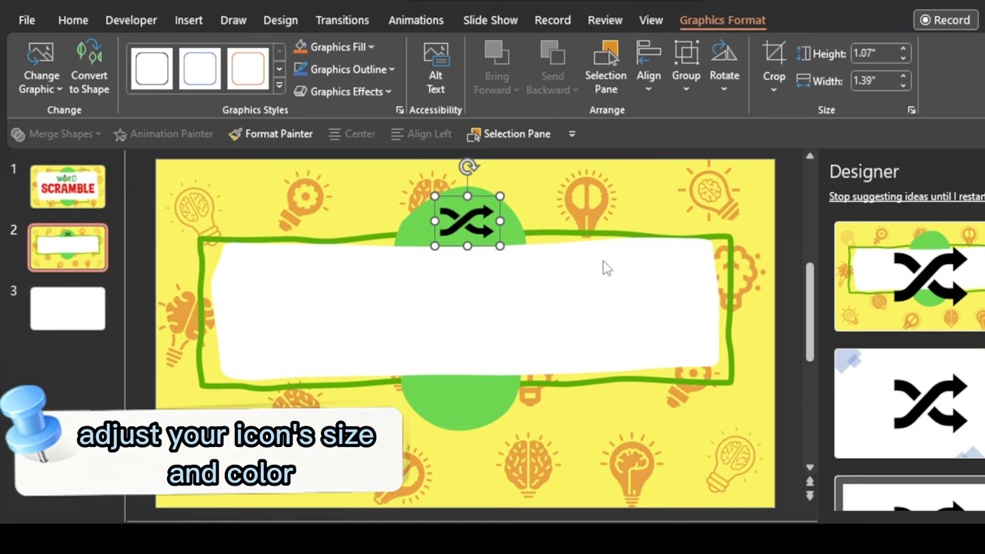
- Fill the shuffle icon with a custom dark brown, #492207
{"action": "left_click", "coordinate": [508, 133]}
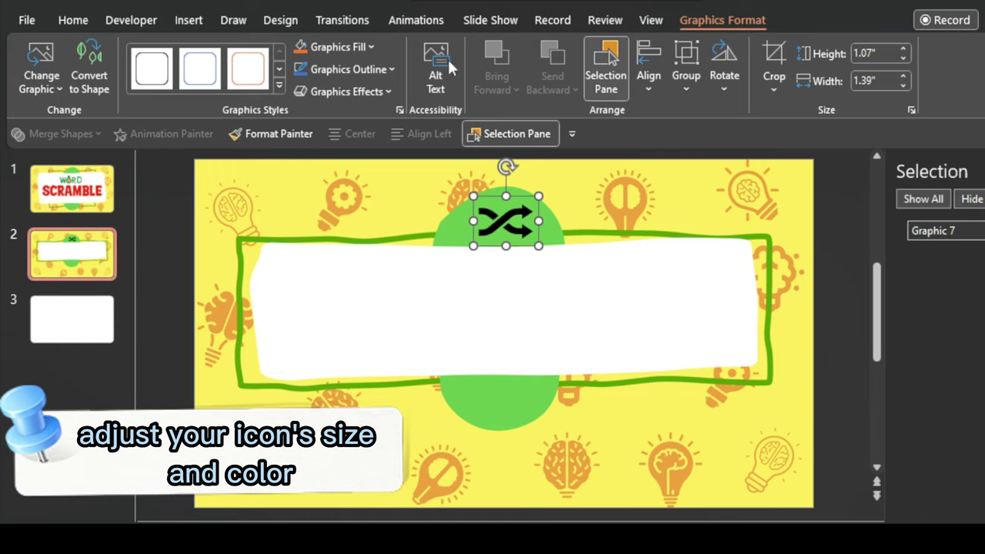
{"action": "left_click", "coordinate": [338, 47]}
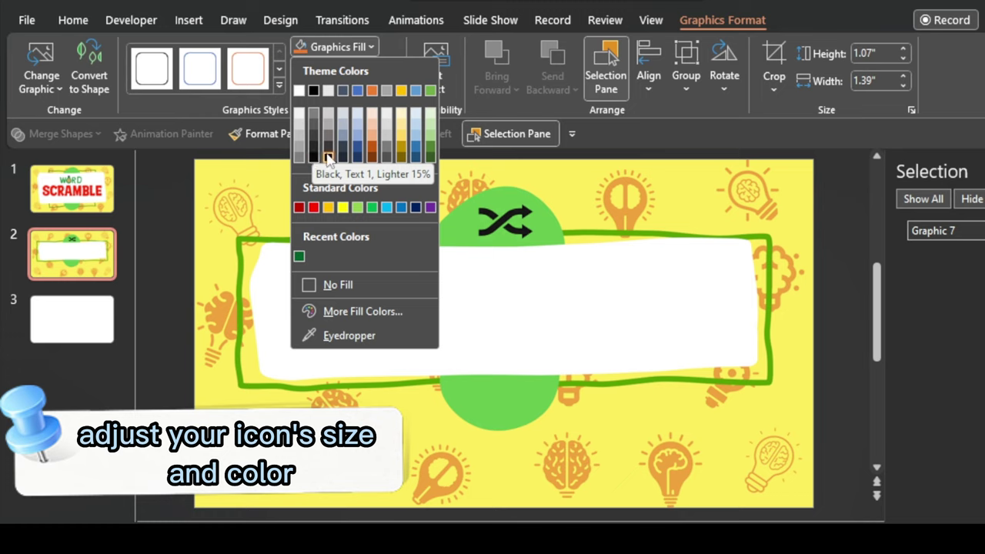
{"action": "left_click", "coordinate": [371, 158]}
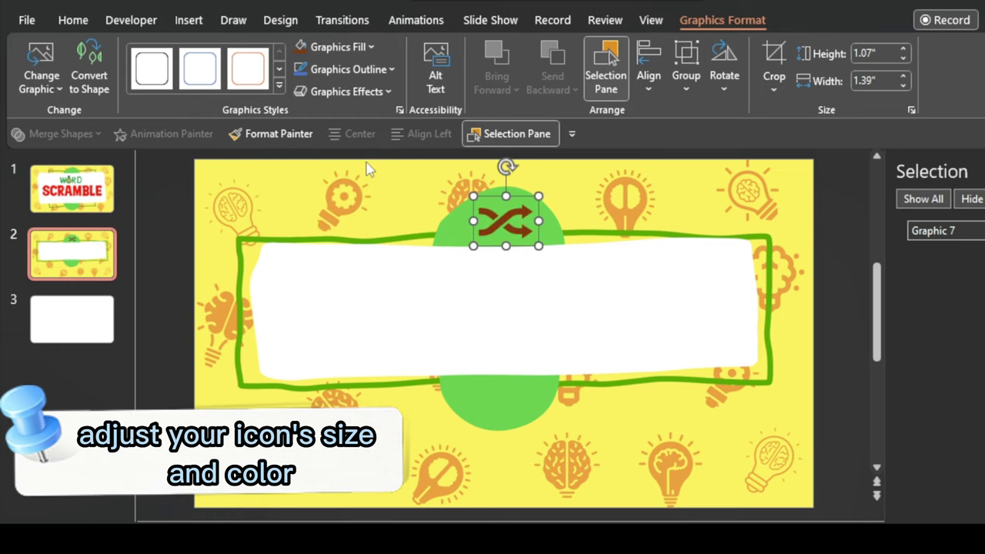
{"action": "left_click", "coordinate": [344, 47]}
{"action": "left_click", "coordinate": [324, 311]}
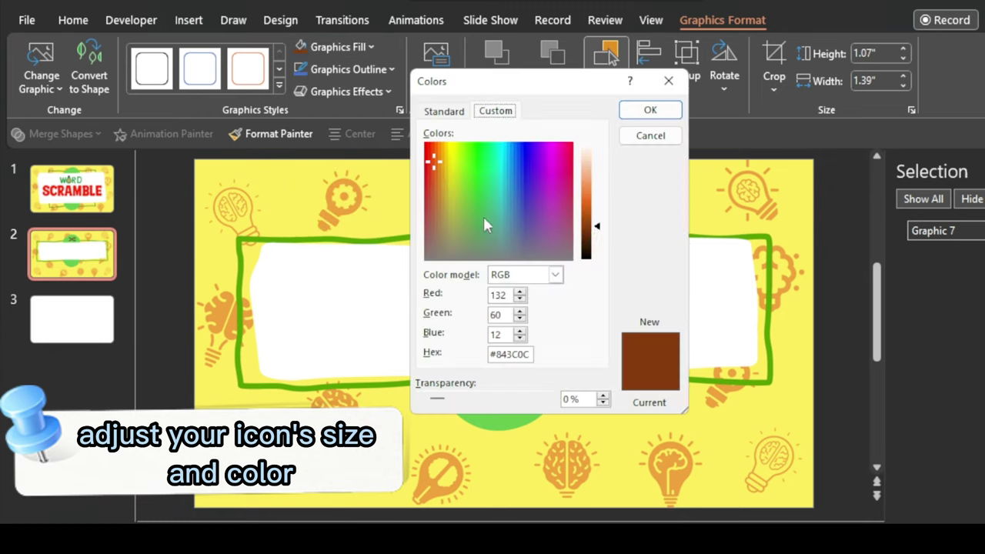
{"action": "left_click_drag", "start_coordinate": [597, 229], "coordinate": [597, 239]}
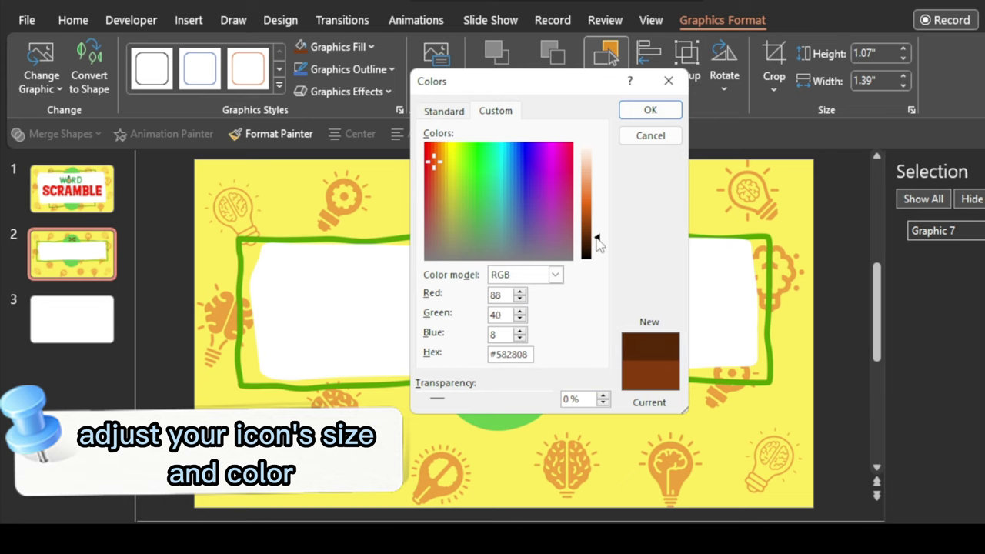
{"action": "left_click", "coordinate": [645, 113]}
{"action": "left_click", "coordinate": [516, 395]}
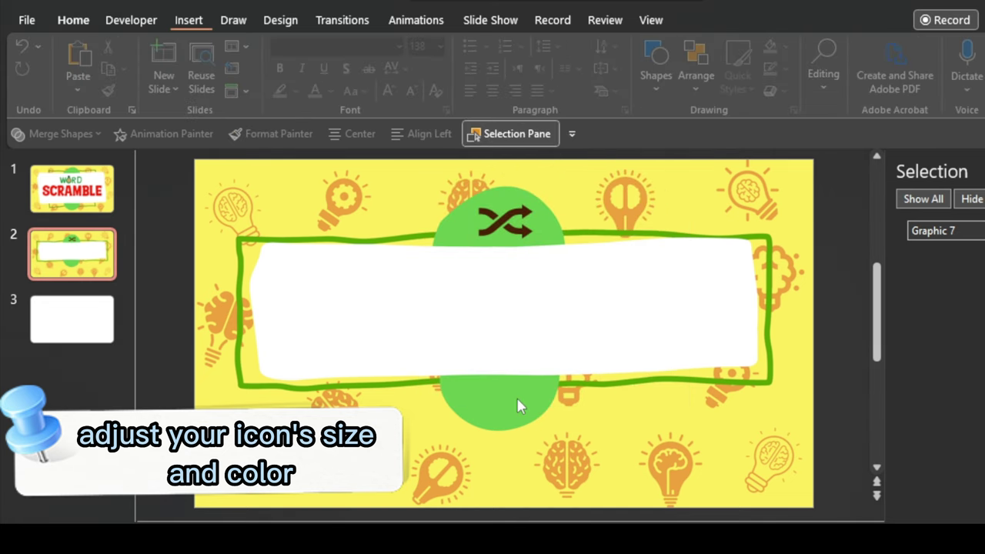
- Insert the gear-lightbulb icon, enlarge it to 1.24 inches, and centre it on the lower green circle
{"action": "left_click", "coordinate": [184, 20]}
{"action": "left_click", "coordinate": [367, 68]}
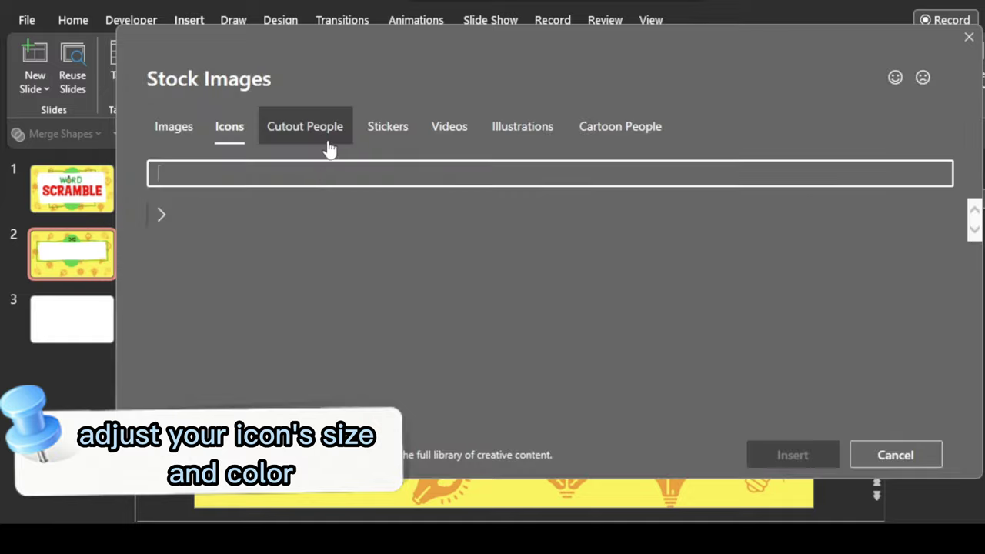
{"action": "scroll", "coordinate": [262, 183], "scroll_direction": "down", "scroll_amount": 5}
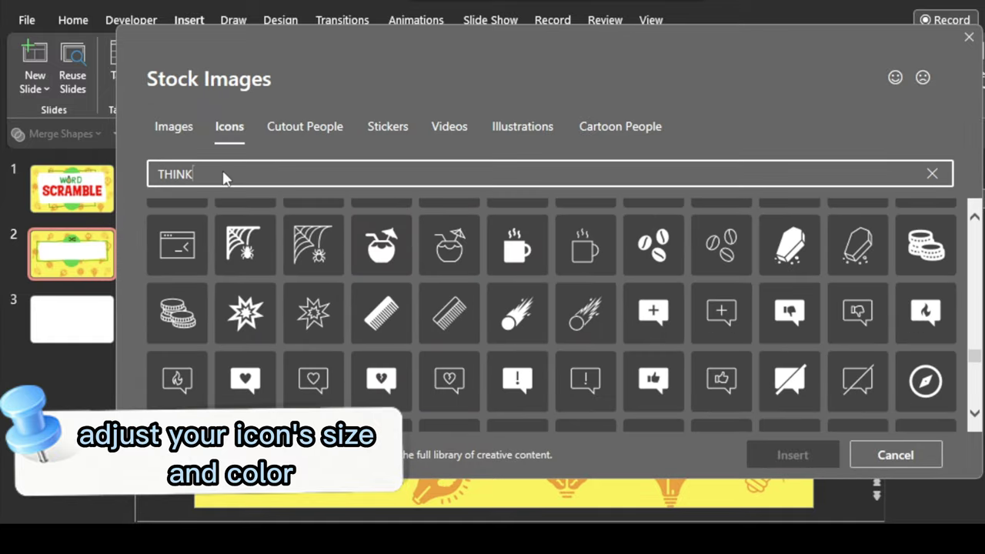
{"action": "left_click", "coordinate": [530, 309]}
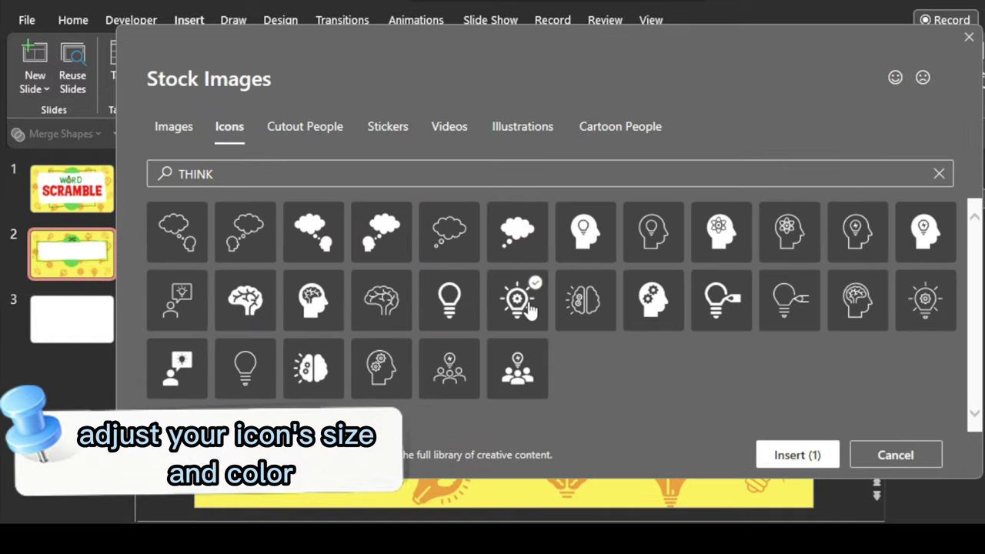
{"action": "left_click", "coordinate": [800, 462]}
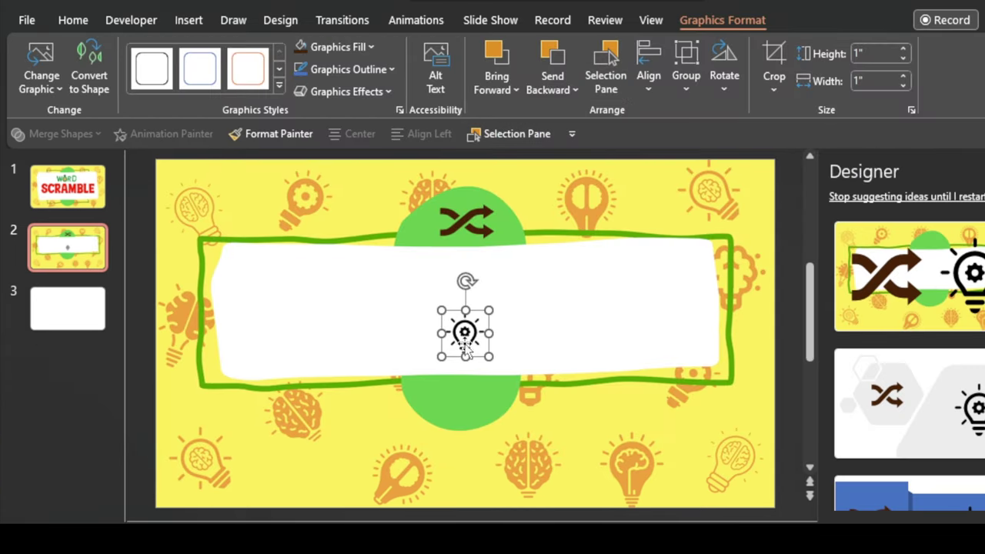
{"action": "left_click_drag", "start_coordinate": [464, 343], "coordinate": [465, 405]}
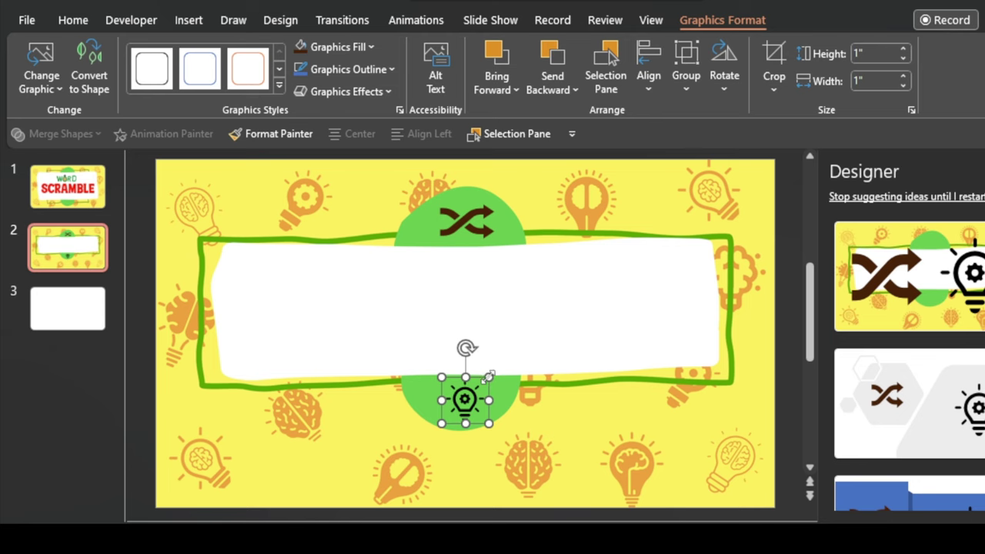
{"action": "left_click_drag", "start_coordinate": [487, 374], "coordinate": [498, 358]}
{"action": "left_click_drag", "start_coordinate": [472, 405], "coordinate": [459, 401]}
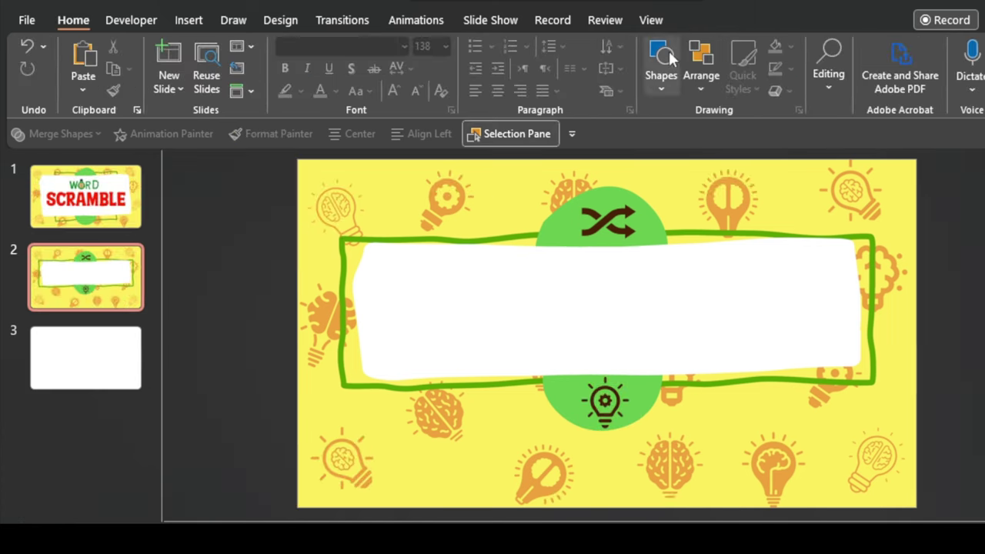
- Draw a text box across the white banner and type EARTH
{"action": "left_click", "coordinate": [661, 61]}
{"action": "left_click", "coordinate": [657, 315]}
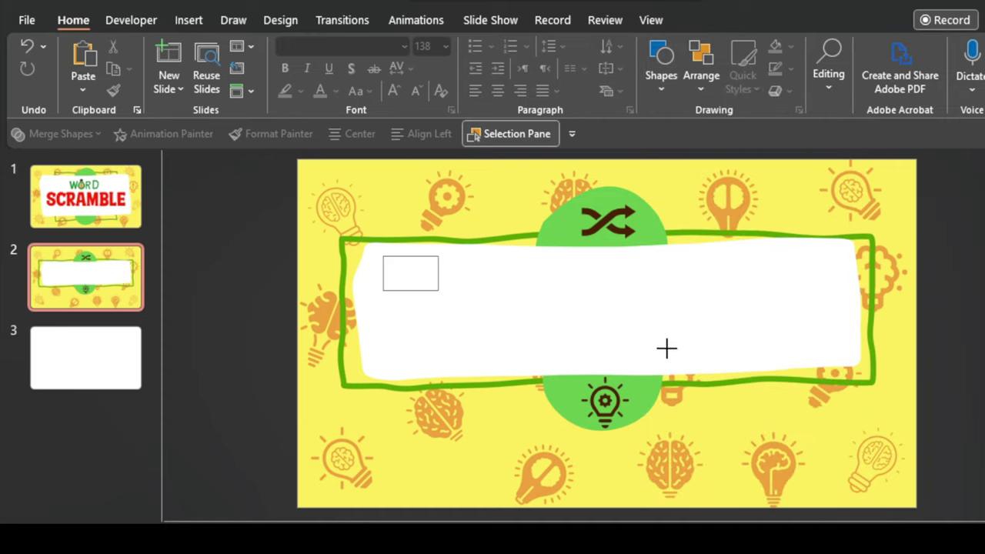
{"action": "left_click_drag", "start_coordinate": [667, 348], "coordinate": [834, 359]}
{"action": "type", "text": "EARTH"}
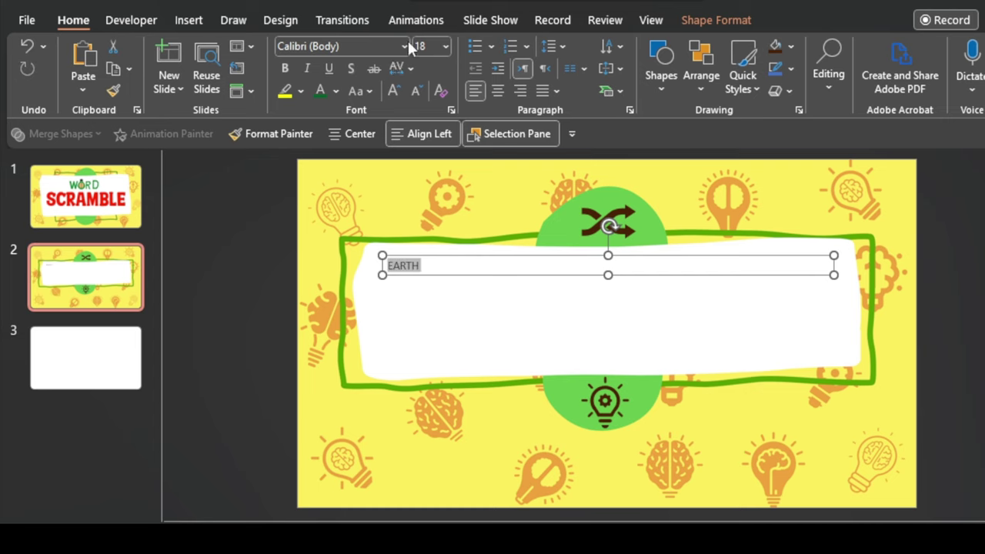
- Format EARTH as dark green Raleway ExtraBold, size 138, centred
{"action": "left_click", "coordinate": [404, 46]}
{"action": "left_click", "coordinate": [368, 166]}
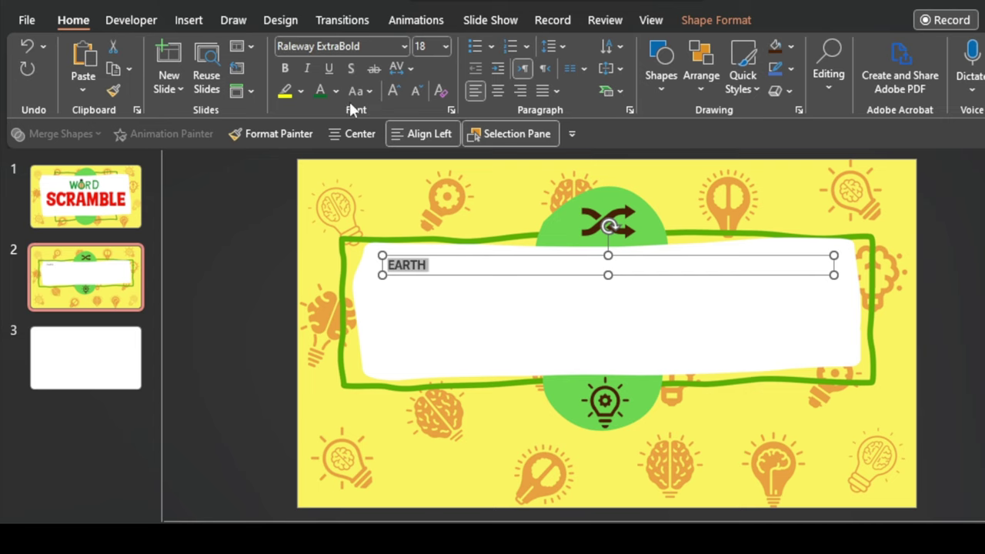
{"action": "left_click", "coordinate": [335, 91]}
{"action": "left_click", "coordinate": [318, 297]}
{"action": "double_click", "coordinate": [393, 91]}
{"action": "double_click", "coordinate": [394, 91]}
{"action": "double_click", "coordinate": [394, 90]}
{"action": "double_click", "coordinate": [394, 91]}
{"action": "double_click", "coordinate": [393, 91]}
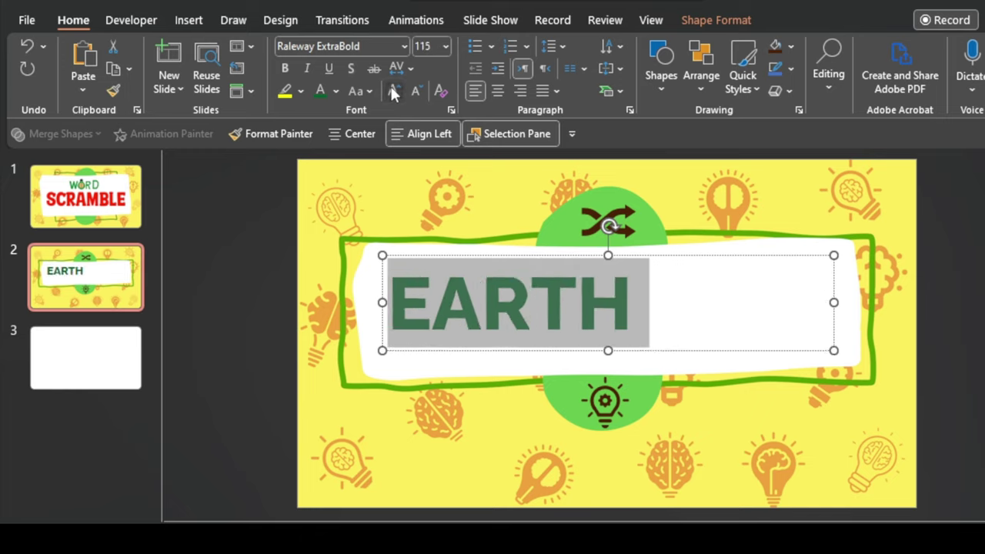
{"action": "double_click", "coordinate": [393, 91]}
{"action": "left_click", "coordinate": [505, 91]}
{"action": "left_click", "coordinate": [658, 370]}
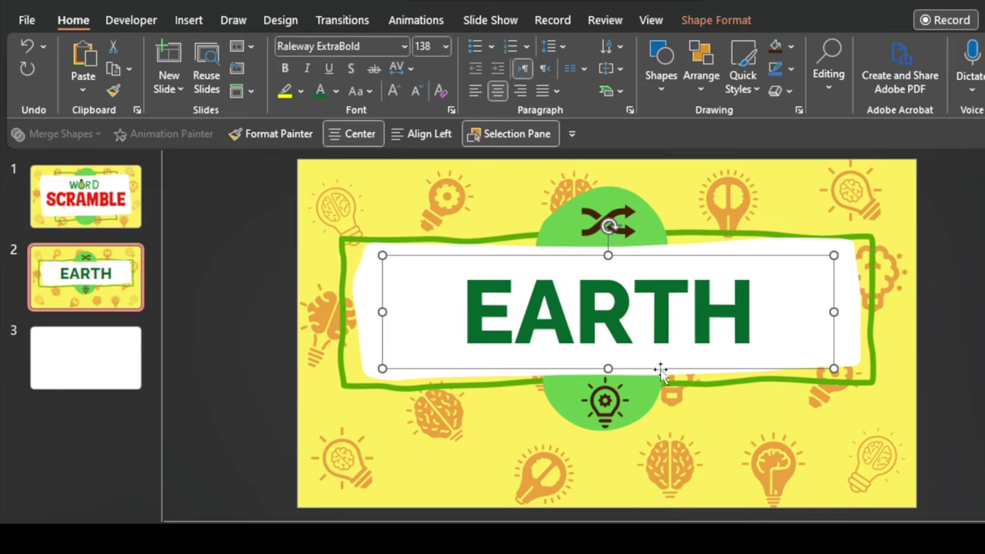
- Rename the EARTH text box CORRECT ANSWER and centre it on the banner
{"action": "key", "text": "alt+F10"}
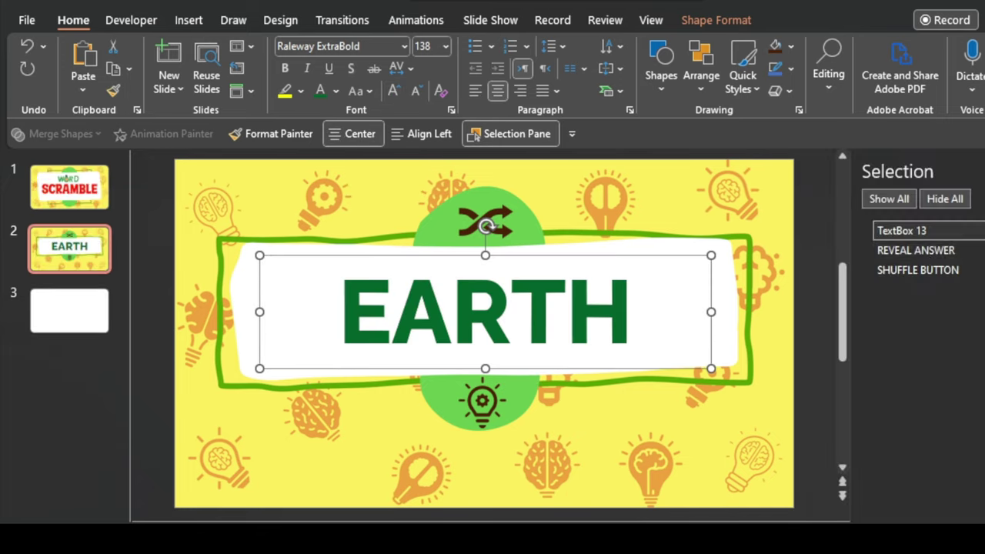
{"action": "double_click", "coordinate": [904, 232]}
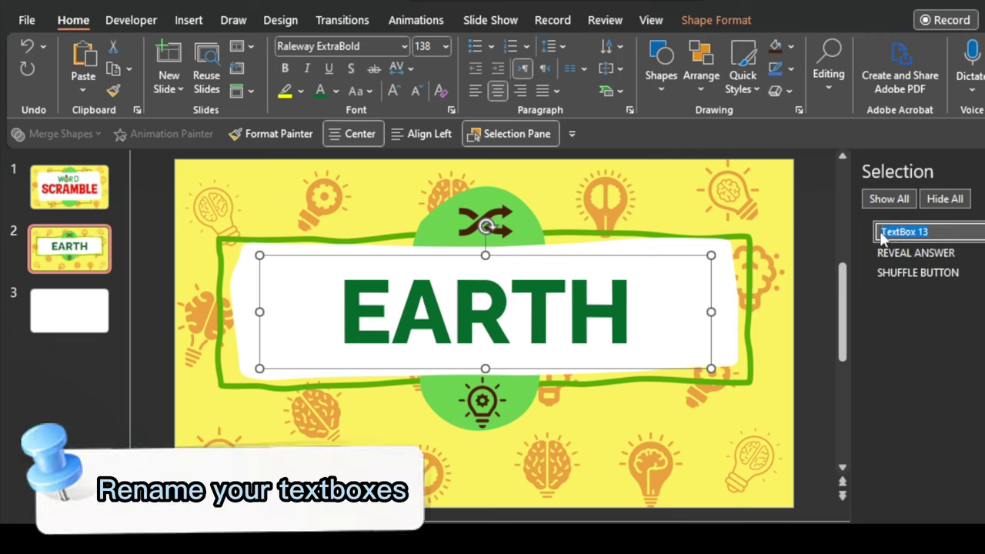
{"action": "type", "text": "CORRECT ANSWER"}
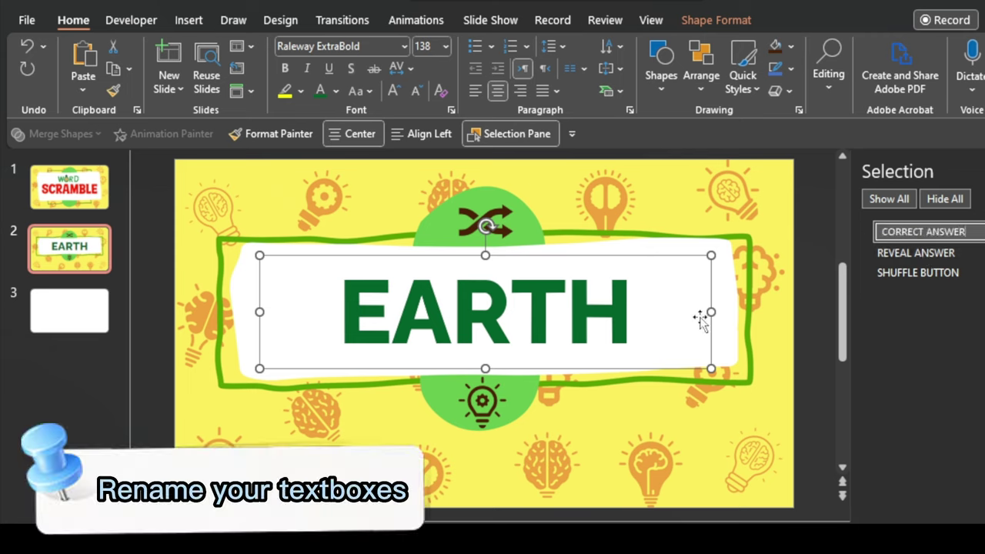
{"action": "left_click_drag", "start_coordinate": [700, 319], "coordinate": [711, 341]}
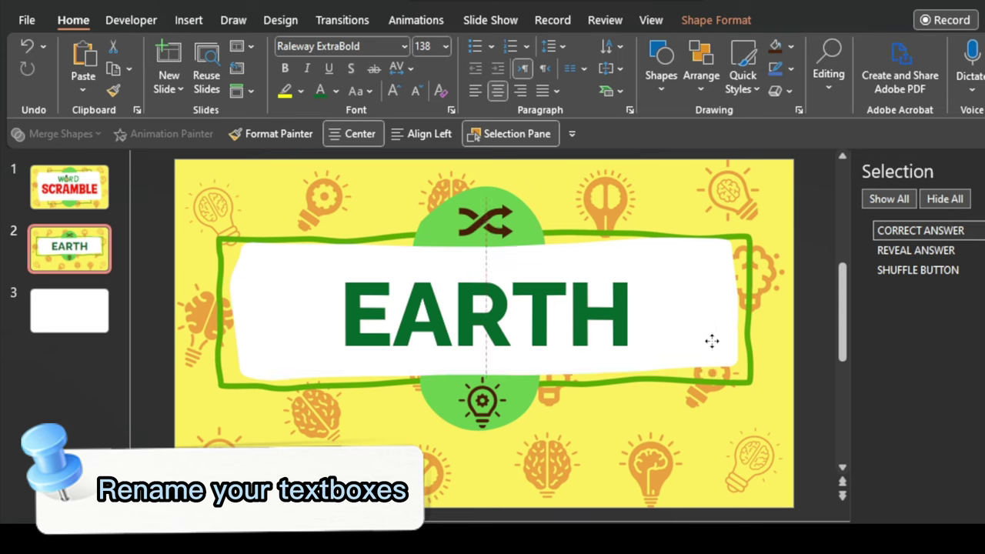
- Duplicate the EARTH box above the original and name the copy QUESTION
{"action": "key", "text": "ctrl+d"}
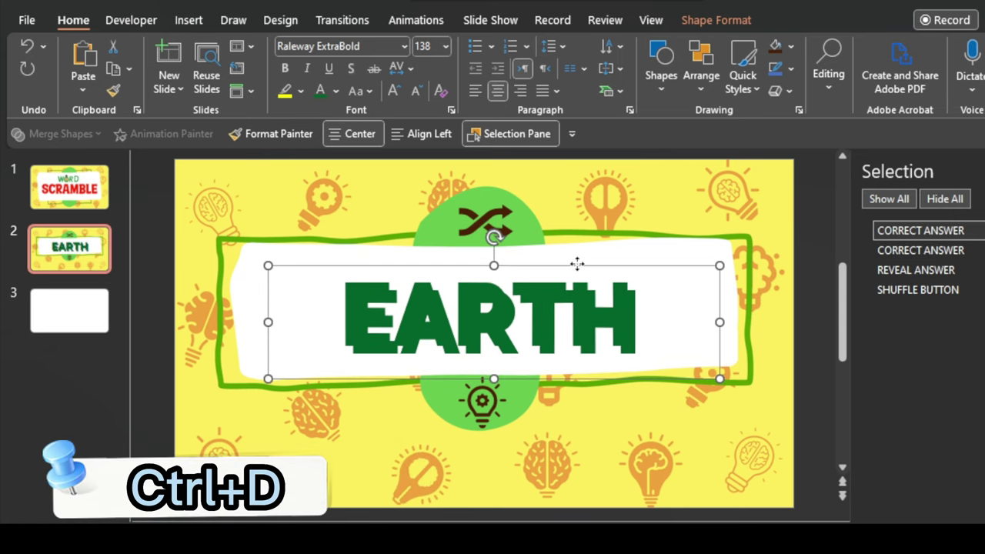
{"action": "left_click_drag", "start_coordinate": [577, 265], "coordinate": [578, 176]}
{"action": "double_click", "coordinate": [968, 231]}
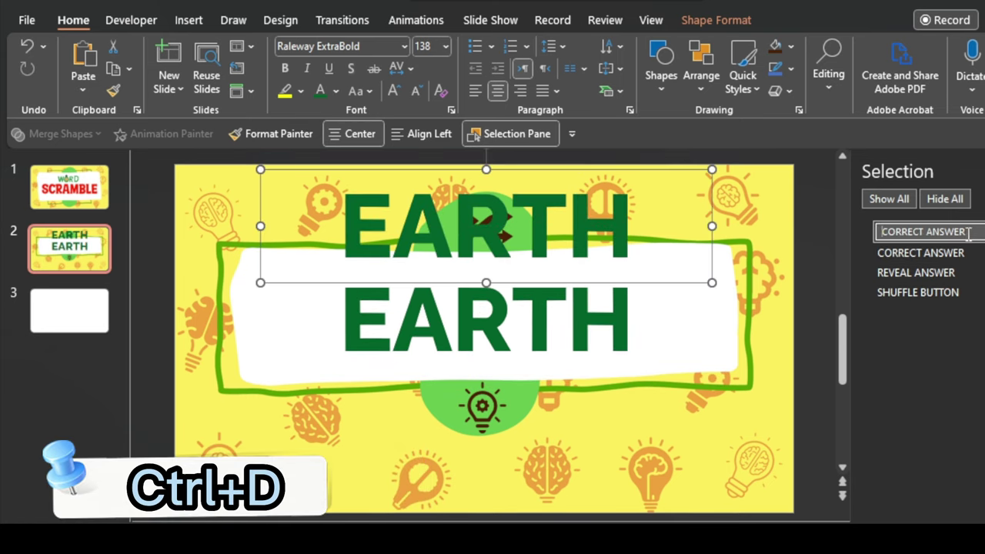
{"action": "type", "text": "QUESTION"}
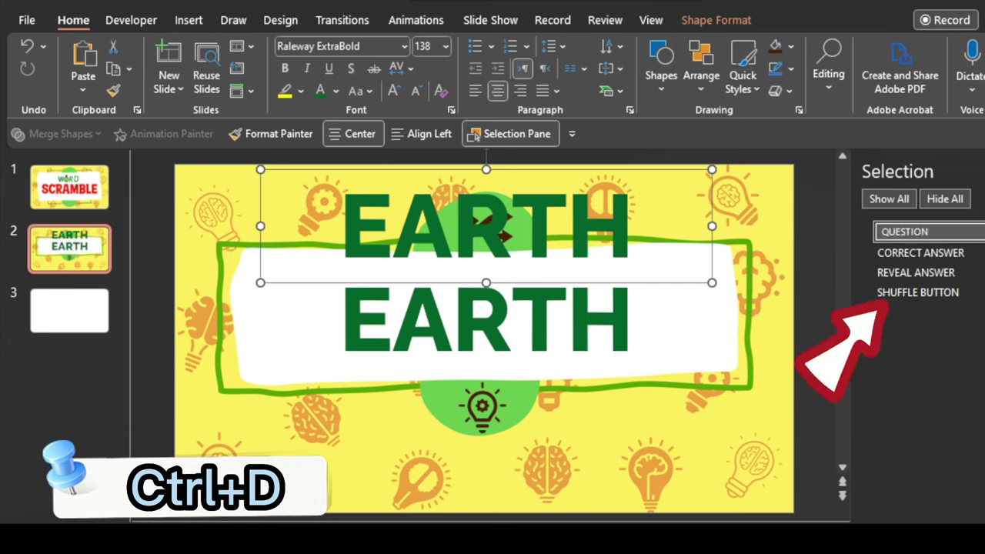
{"action": "key", "text": "Return"}
- Duplicate the QUESTION text to the slide bottom and name the copy SHUFFLED
{"action": "left_click", "coordinate": [582, 245]}
{"action": "key", "text": "ctrl+d"}
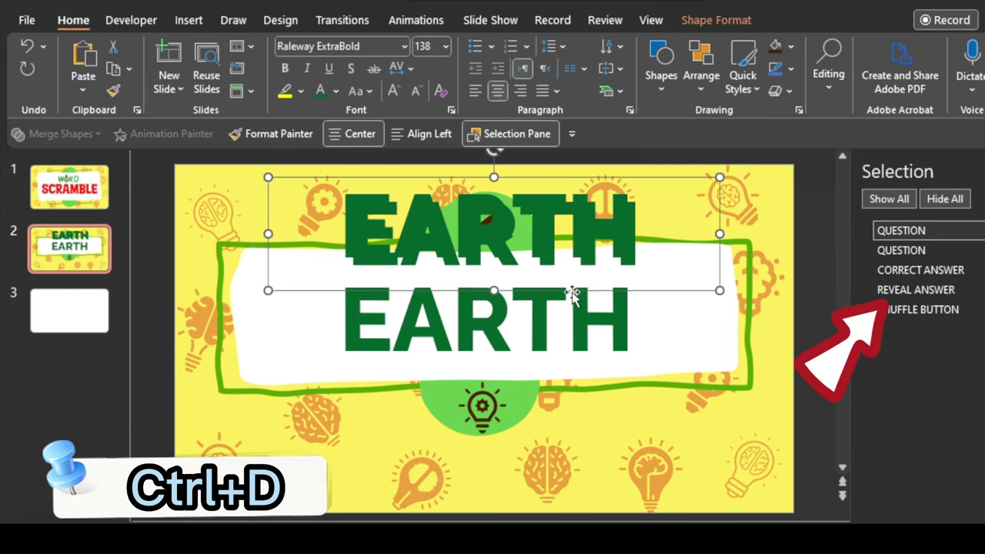
{"action": "mouse_move", "coordinate": [570, 288]}
{"action": "left_mouse_down"}
{"action": "mouse_move", "coordinate": [541, 513]}
{"action": "mouse_move", "coordinate": [568, 505]}
{"action": "left_mouse_up"}
{"action": "double_click", "coordinate": [933, 232]}
{"action": "type", "text": "SHUFFLED"}
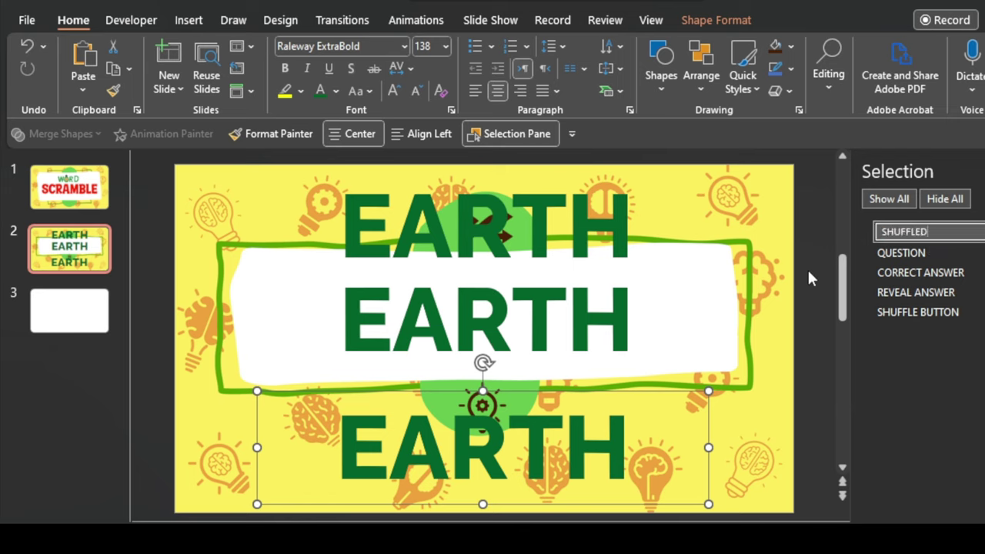
{"action": "key", "text": "Return"}
{"action": "left_click", "coordinate": [459, 468]}
- Scramble the top word to REAHT by moving the R and H
{"action": "left_click_drag", "start_coordinate": [506, 227], "coordinate": [453, 226]}
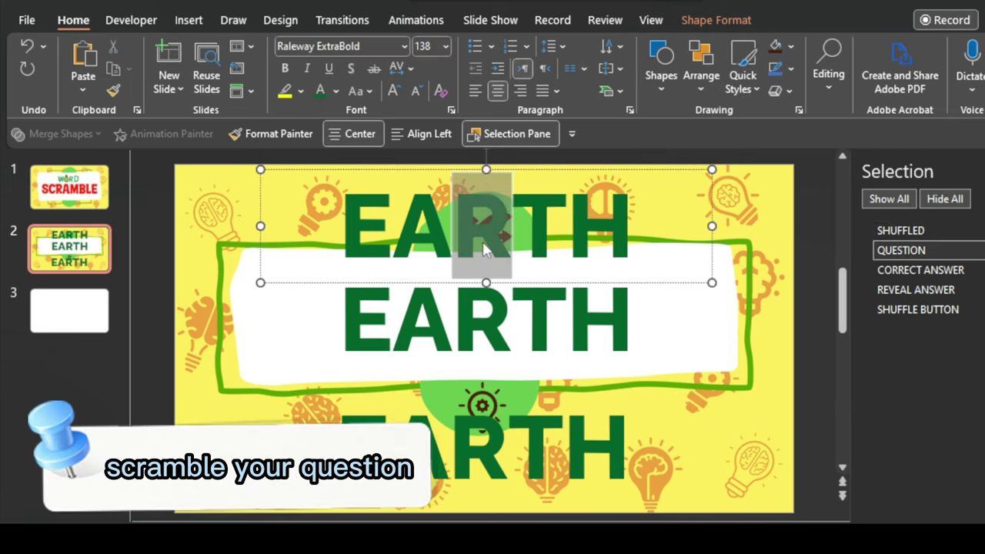
{"action": "key", "text": "ctrl+x"}
{"action": "left_click", "coordinate": [371, 229]}
{"action": "key", "text": "ctrl+v"}
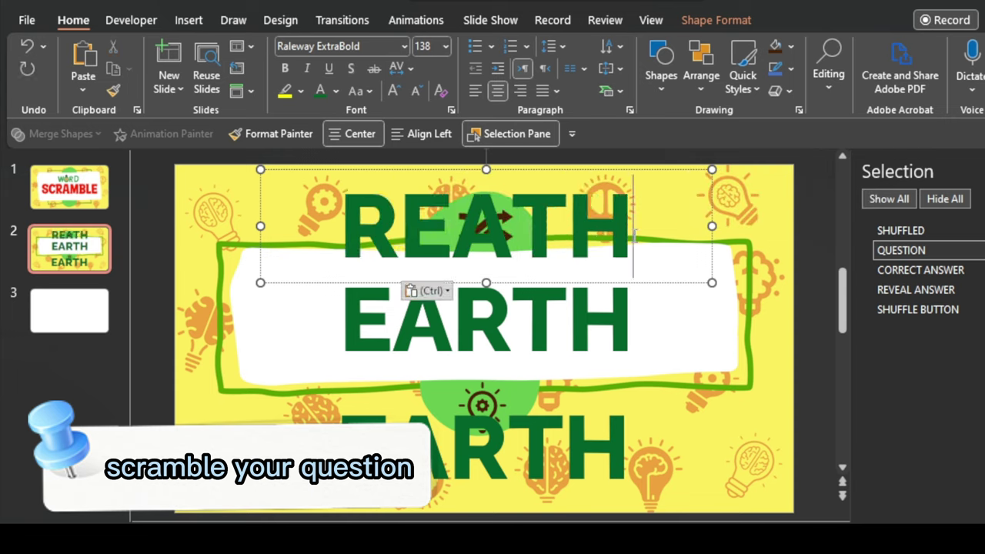
{"action": "left_click_drag", "start_coordinate": [636, 230], "coordinate": [565, 227]}
{"action": "key", "text": "ctrl+x"}
{"action": "left_click", "coordinate": [542, 223]}
{"action": "key", "text": "ctrl+v"}
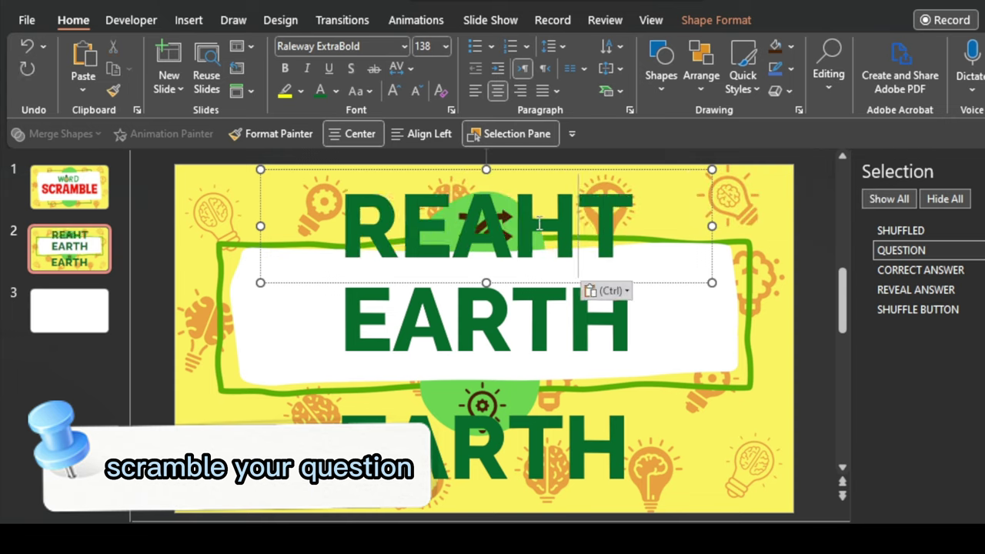
- Scramble the bottom word to ERHAT by moving the R and H
{"action": "left_click_drag", "start_coordinate": [508, 446], "coordinate": [456, 447]}
{"action": "key", "text": "ctrl+x"}
{"action": "left_click", "coordinate": [433, 440]}
{"action": "key", "text": "ctrl+v"}
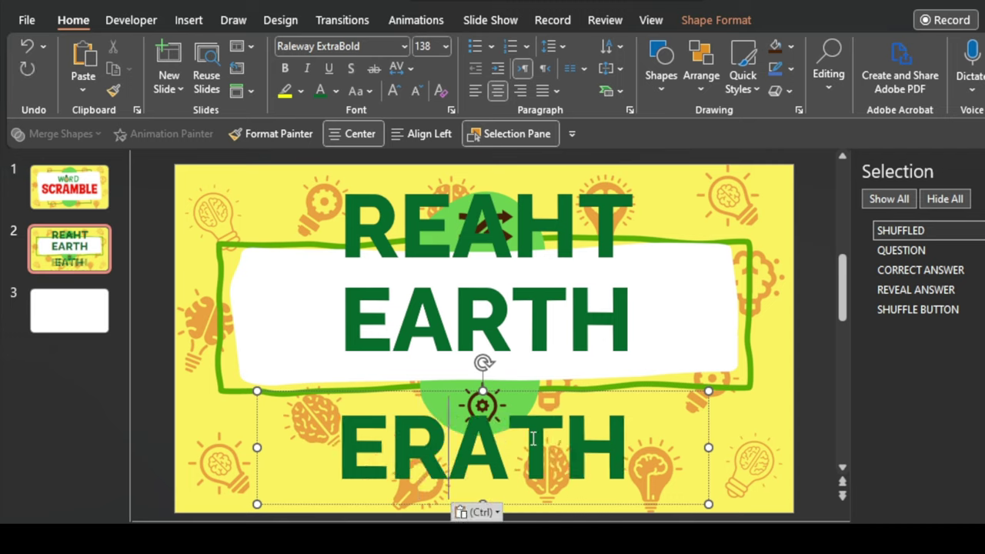
{"action": "left_click_drag", "start_coordinate": [621, 450], "coordinate": [566, 450]}
{"action": "key", "text": "ctrl+x"}
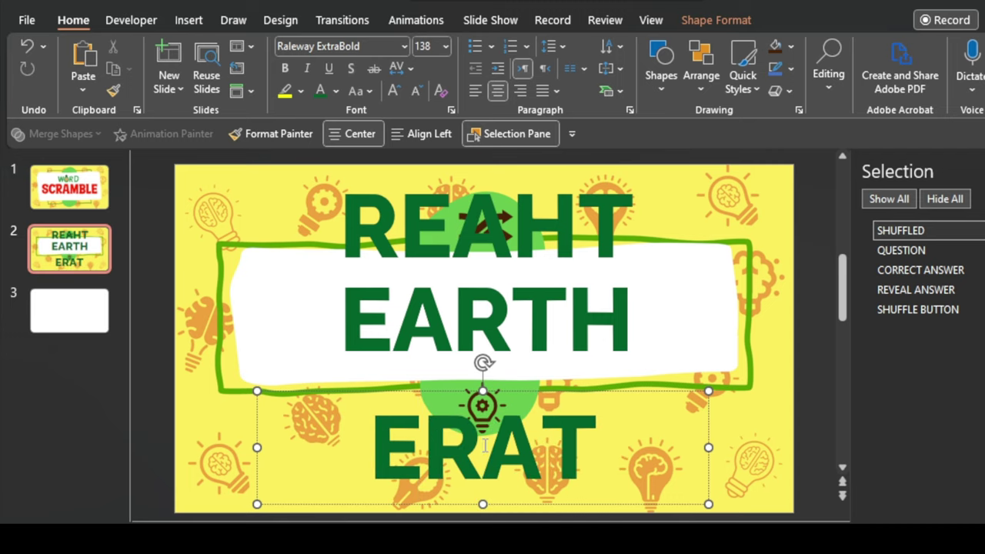
{"action": "left_click", "coordinate": [485, 445]}
{"action": "key", "text": "ctrl+v"}
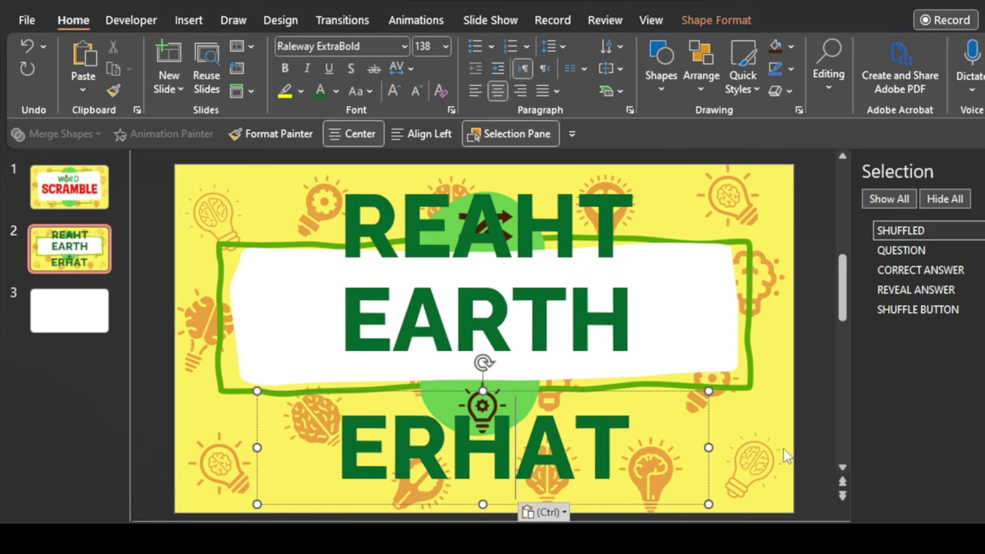
{"action": "left_click", "coordinate": [617, 362]}
{"action": "left_click", "coordinate": [616, 424]}
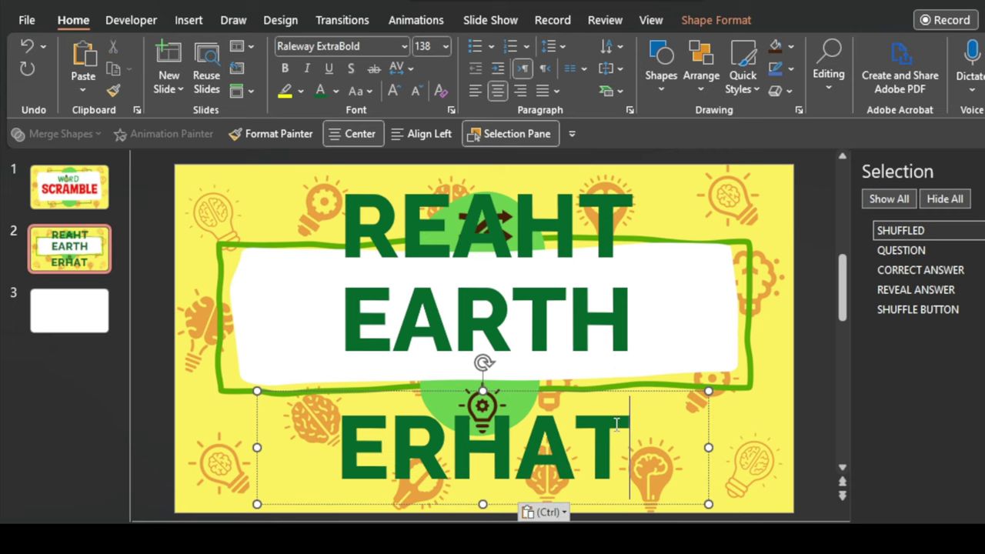
{"action": "left_click", "coordinate": [591, 227]}
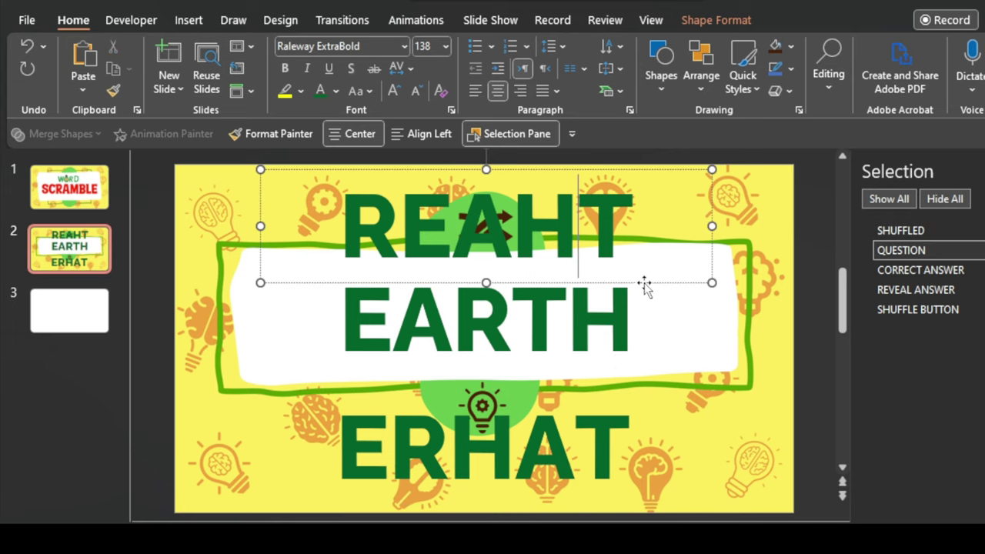
- Give REAHT an Appear entrance effect starting With Previous
{"action": "left_click", "coordinate": [406, 23]}
{"action": "left_click", "coordinate": [183, 73]}
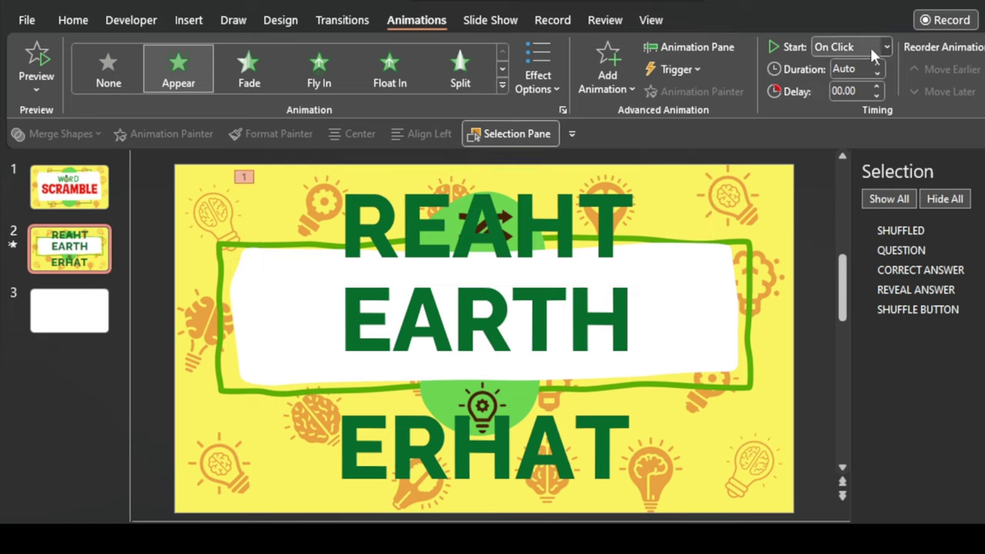
{"action": "left_click", "coordinate": [872, 47]}
{"action": "left_click", "coordinate": [841, 92]}
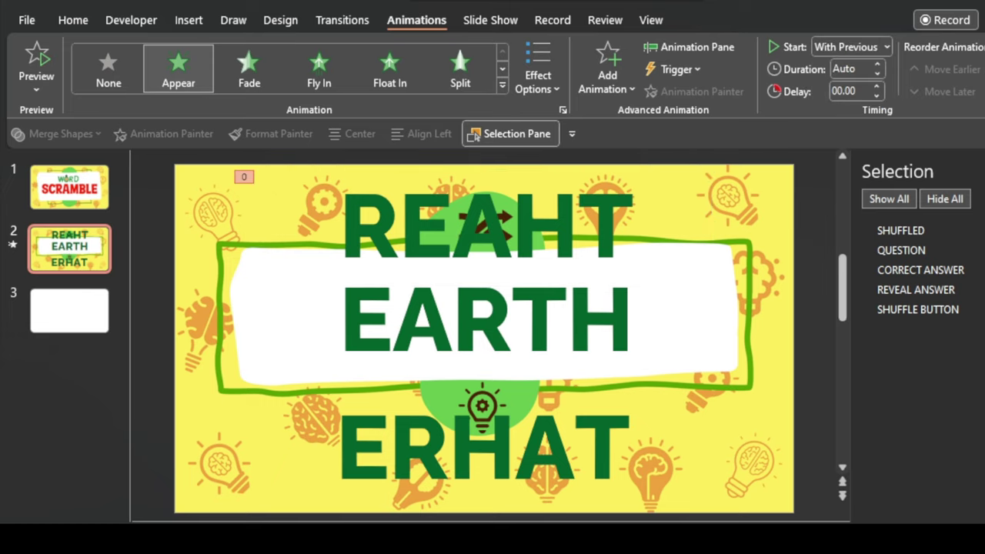
{"action": "left_click", "coordinate": [690, 47]}
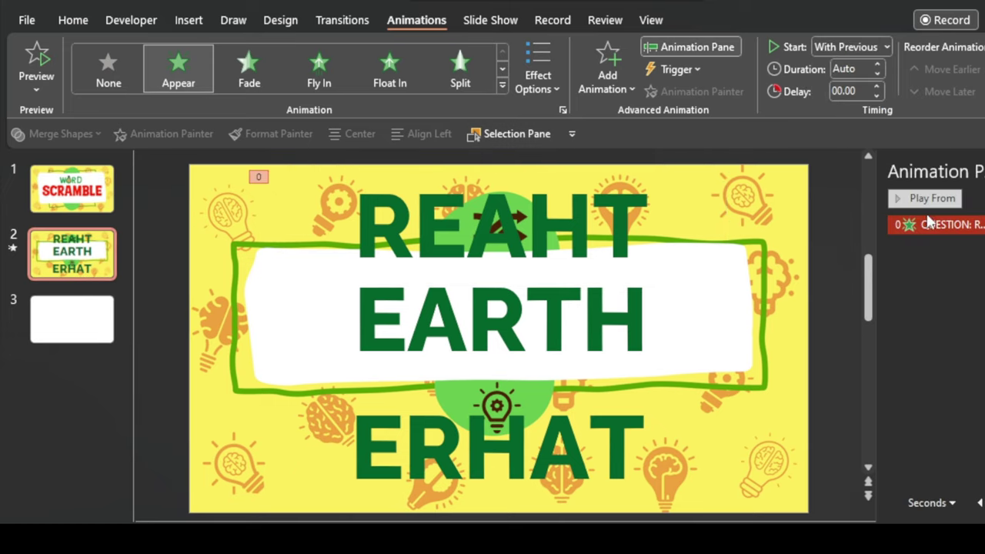
- Make ERHAT appear when the SHUFFLE BUTTON is clicked
{"action": "left_click", "coordinate": [561, 395]}
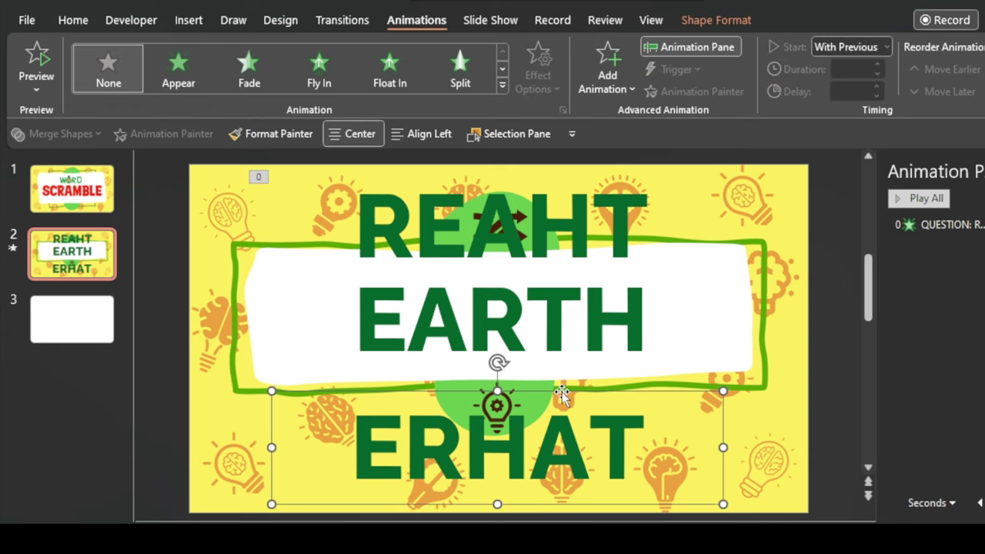
{"action": "left_click", "coordinate": [178, 74]}
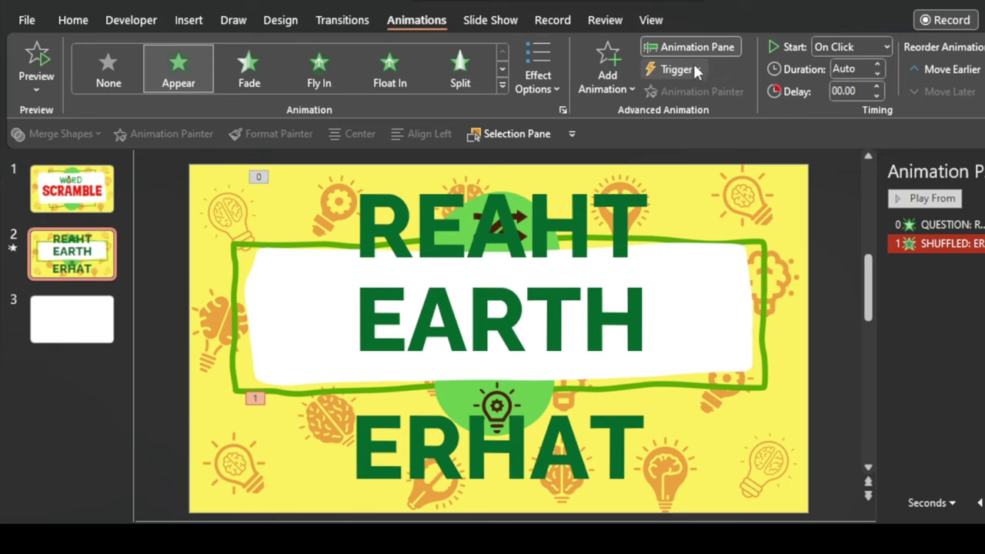
{"action": "left_click", "coordinate": [680, 70]}
{"action": "mouse_move", "coordinate": [678, 90]}
{"action": "left_click", "coordinate": [841, 93]}
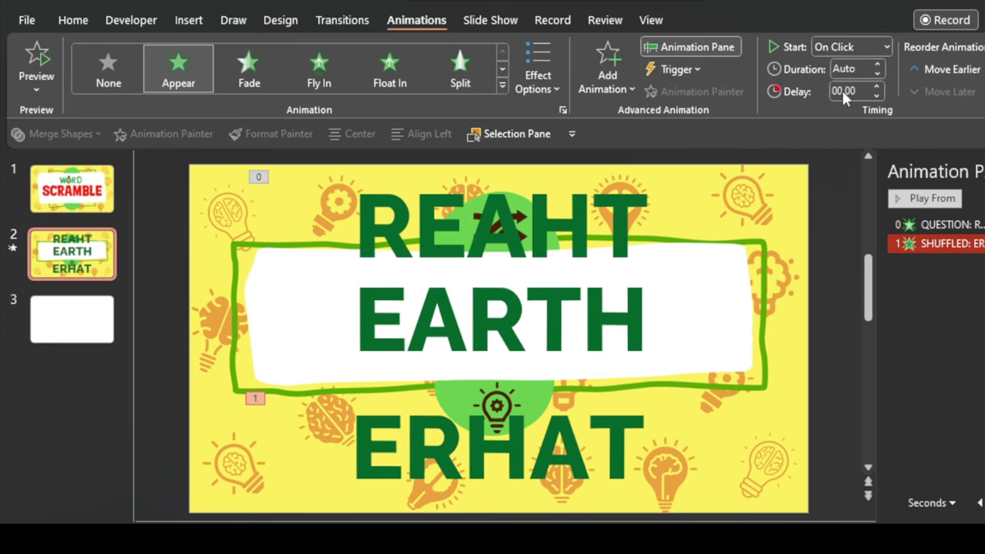
- Make REAHT disappear With Previous under the shuffle trigger, and give EARTH an Appear effect
{"action": "left_click", "coordinate": [555, 275]}
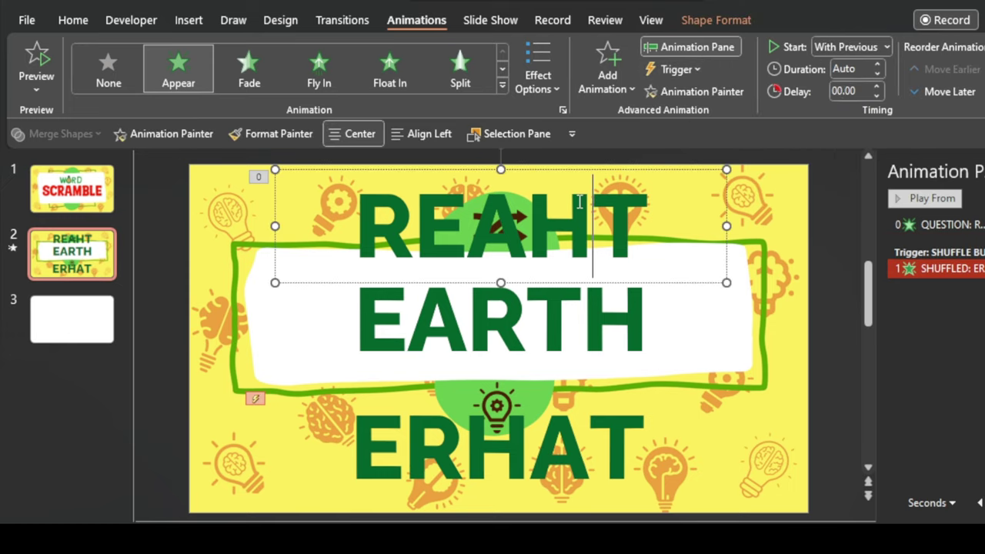
{"action": "left_click", "coordinate": [605, 73]}
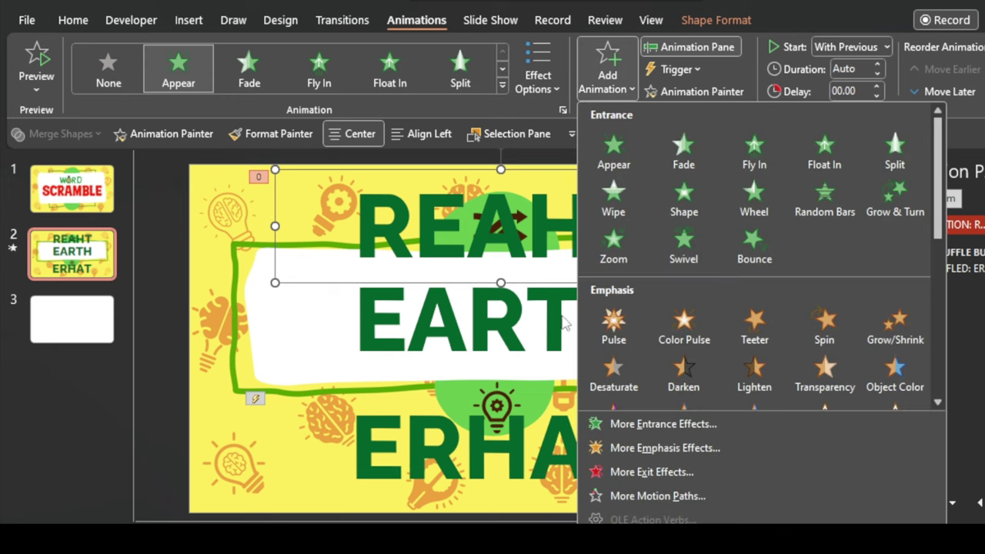
{"action": "scroll", "coordinate": [662, 381], "scroll_direction": "down", "scroll_amount": 3}
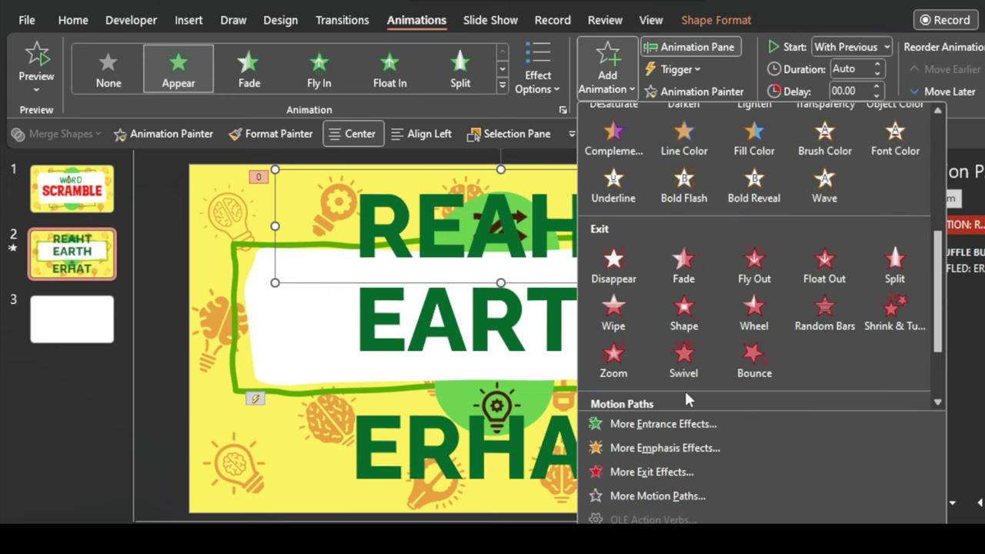
{"action": "left_click", "coordinate": [620, 269]}
{"action": "left_click", "coordinate": [850, 47]}
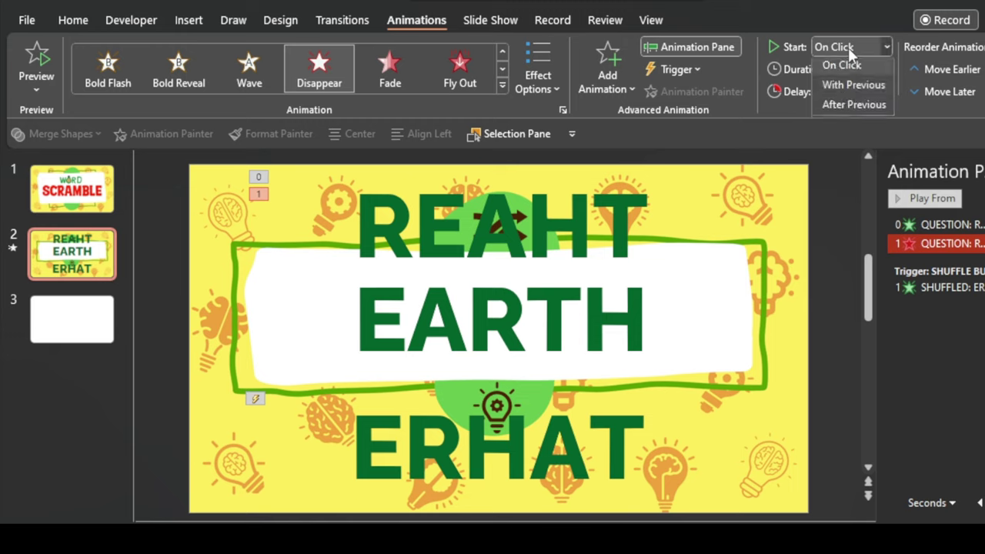
{"action": "left_click", "coordinate": [847, 84]}
{"action": "left_click_drag", "start_coordinate": [954, 311], "coordinate": [952, 310]}
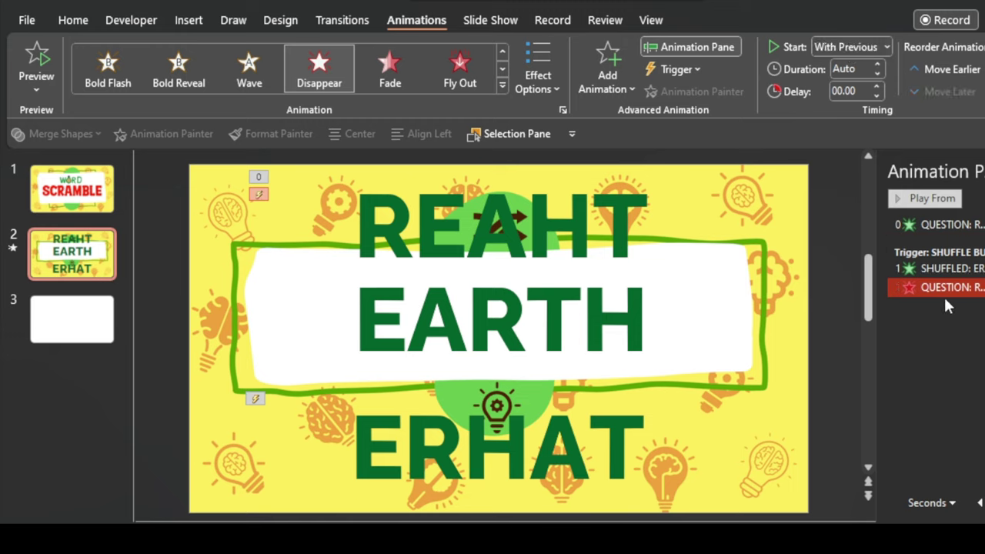
{"action": "left_click", "coordinate": [561, 366]}
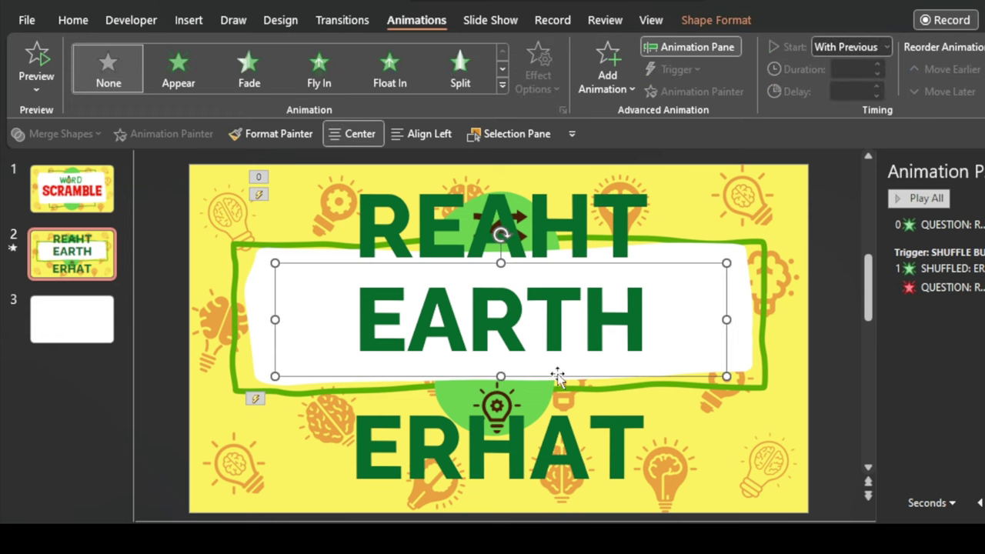
{"action": "left_click", "coordinate": [177, 73]}
- Trigger EARTH's Appear on a click of REVEAL ANSWER, and give ERHAT a Disappear exit effect
{"action": "left_click", "coordinate": [674, 69]}
{"action": "mouse_move", "coordinate": [699, 92]}
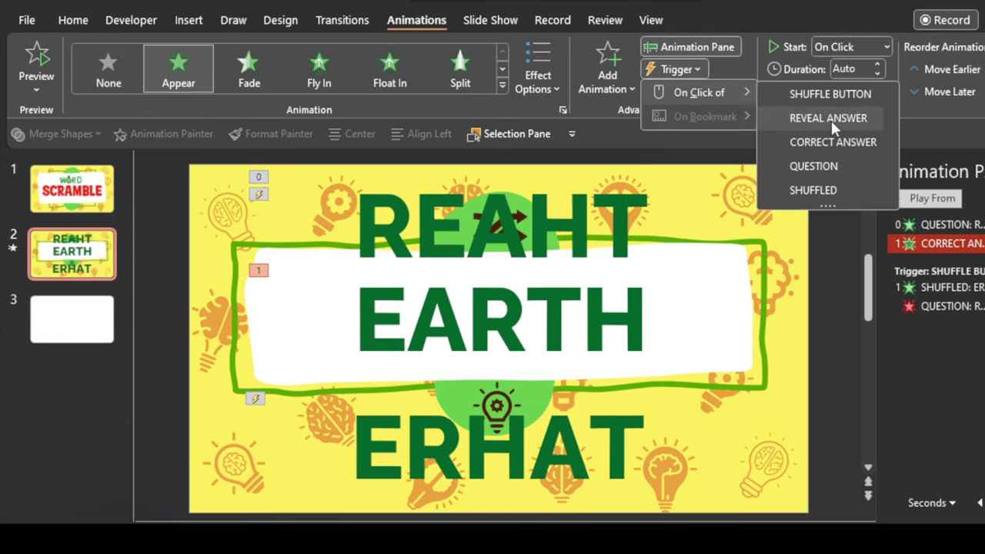
{"action": "left_click", "coordinate": [829, 118]}
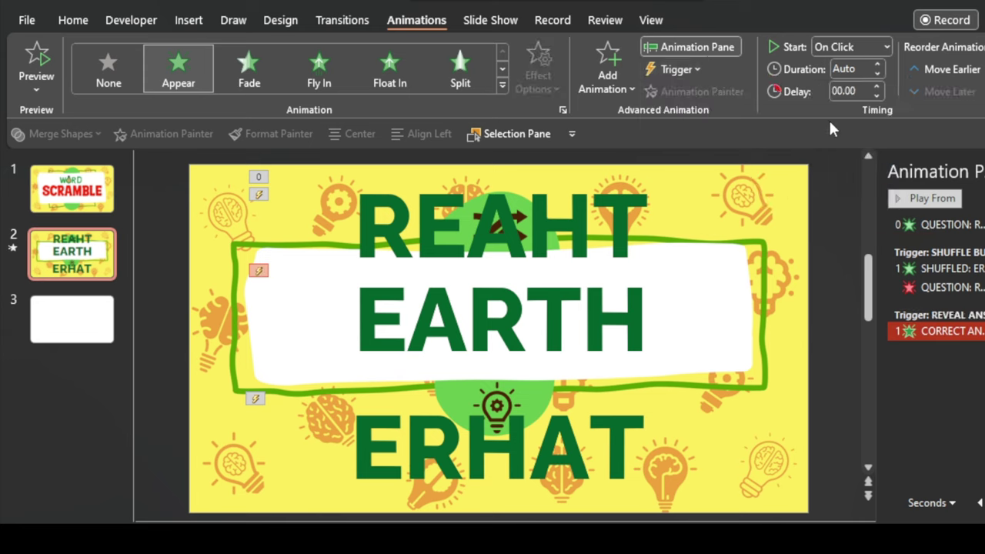
{"action": "left_click", "coordinate": [579, 414]}
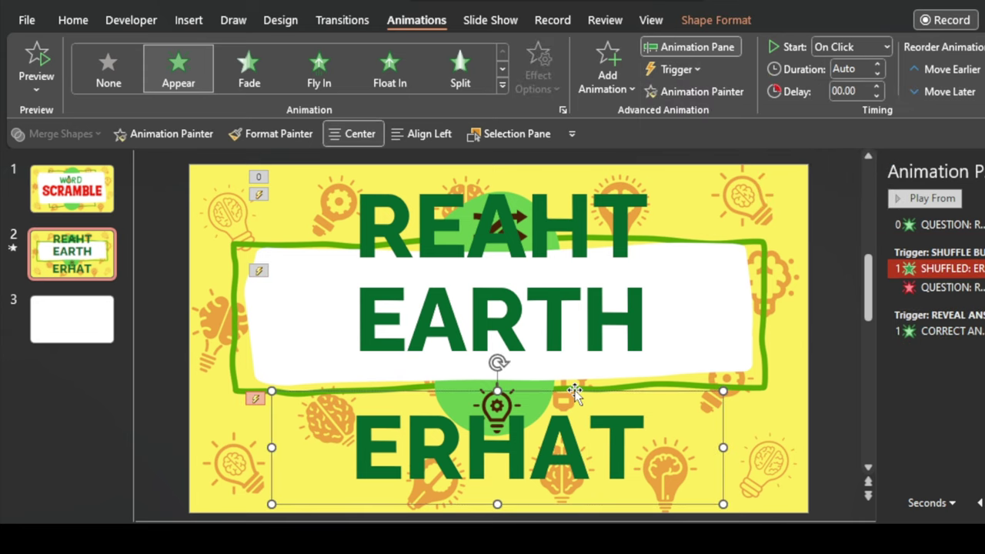
{"action": "left_click", "coordinate": [607, 73]}
{"action": "scroll", "coordinate": [713, 370], "scroll_direction": "down", "scroll_amount": 3}
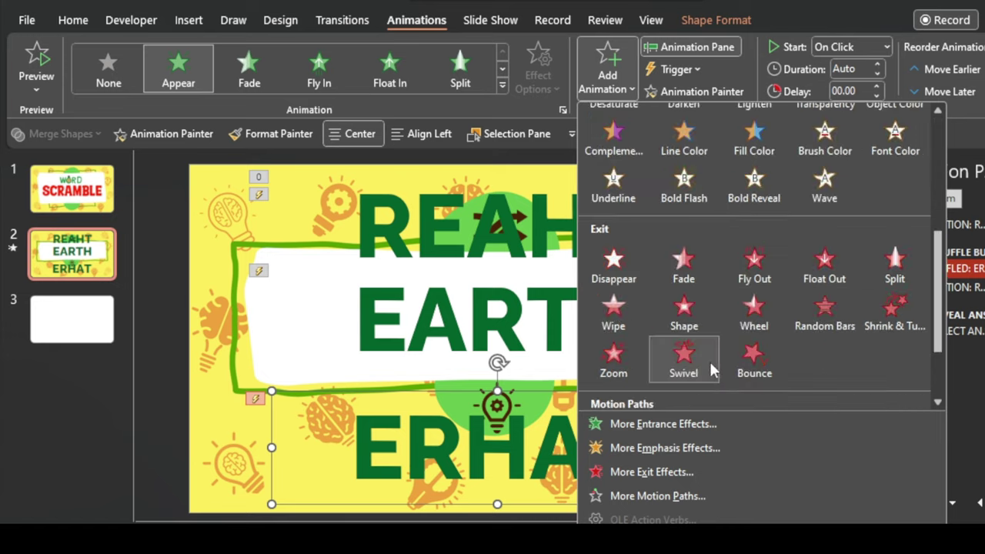
{"action": "left_click", "coordinate": [630, 260]}
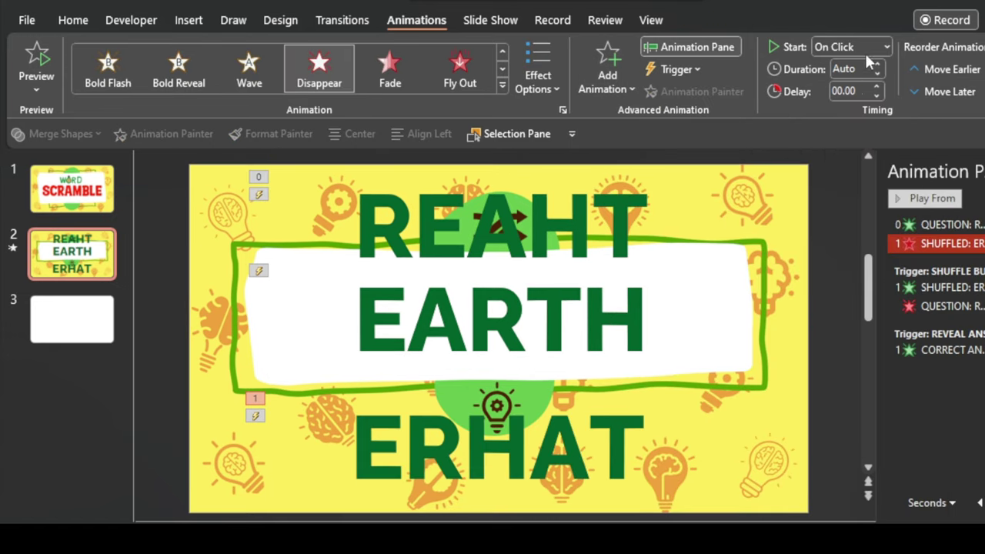
- Set ERHAT's Disappear to With Previous under the reveal trigger, then stack REAHT onto EARTH
{"action": "left_click", "coordinate": [869, 50]}
{"action": "left_click", "coordinate": [866, 83]}
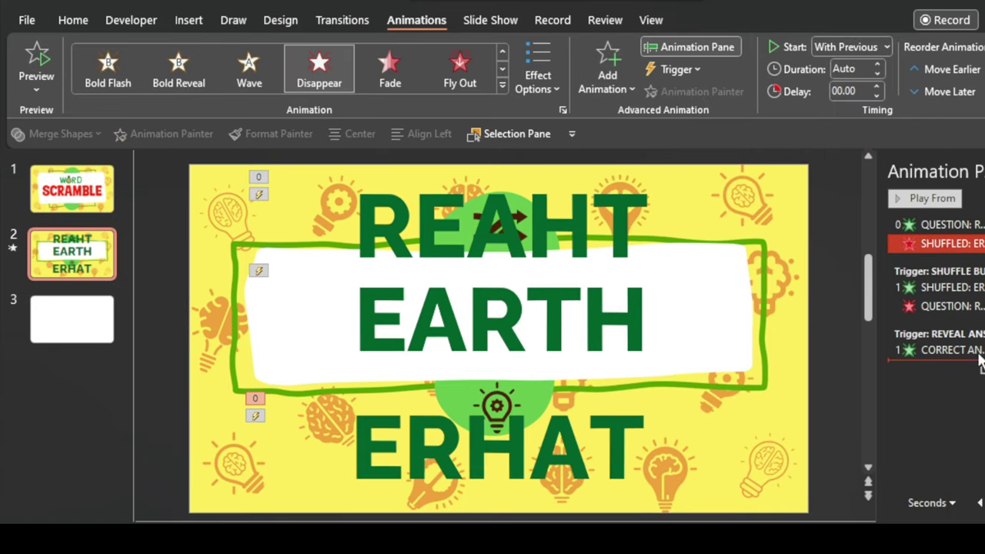
{"action": "left_click_drag", "start_coordinate": [980, 250], "coordinate": [952, 352]}
{"action": "left_click", "coordinate": [846, 287]}
{"action": "left_click", "coordinate": [545, 234]}
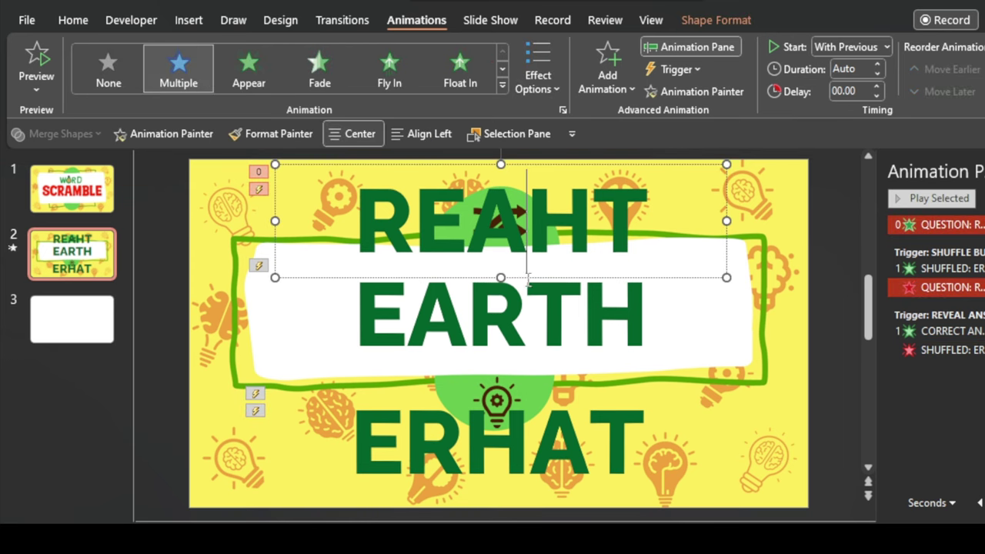
{"action": "mouse_move", "coordinate": [531, 275]}
{"action": "left_mouse_down"}
{"action": "mouse_move", "coordinate": [540, 385]}
{"action": "mouse_move", "coordinate": [549, 254]}
{"action": "left_mouse_up"}
- In the slideshow, click the light-bulb button so ERHAT is replaced by the answer EARTH
{"action": "left_click", "coordinate": [541, 385]}
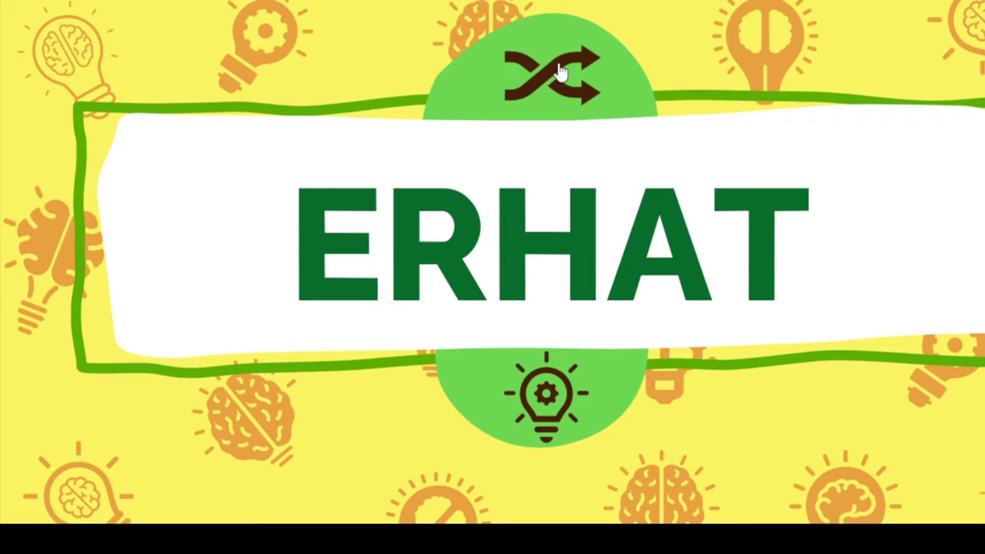
{"action": "left_click", "coordinate": [553, 413]}
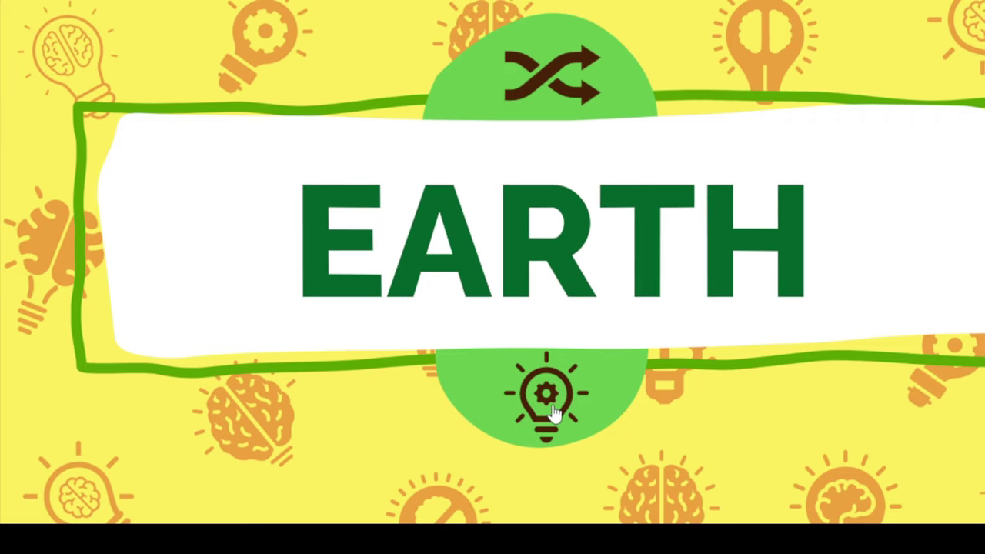
- Exit the slideshow and align the three stacked word boxes by their middles and centres
{"action": "key", "text": "Escape"}
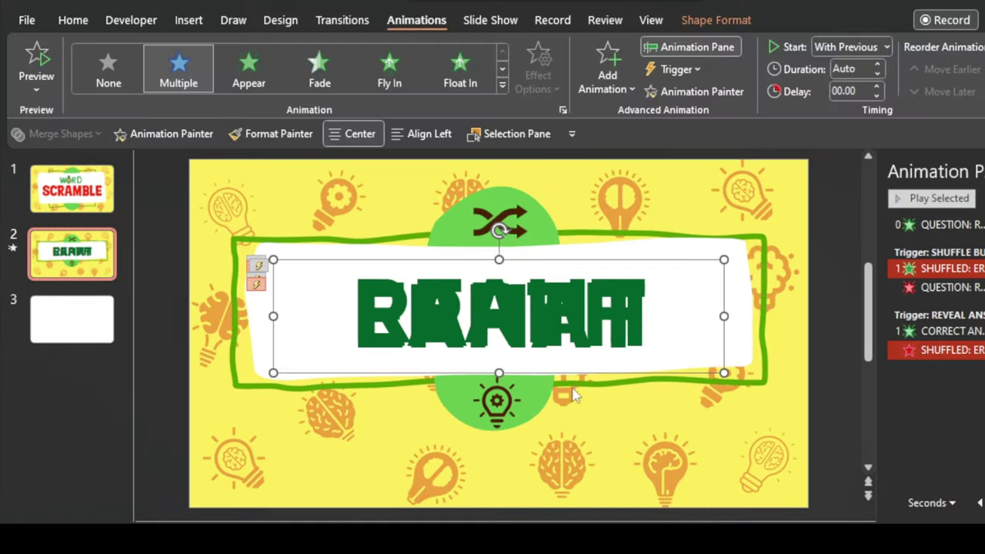
{"action": "key", "text": "Escape"}
{"action": "left_click_drag", "start_coordinate": [219, 246], "coordinate": [739, 396]}
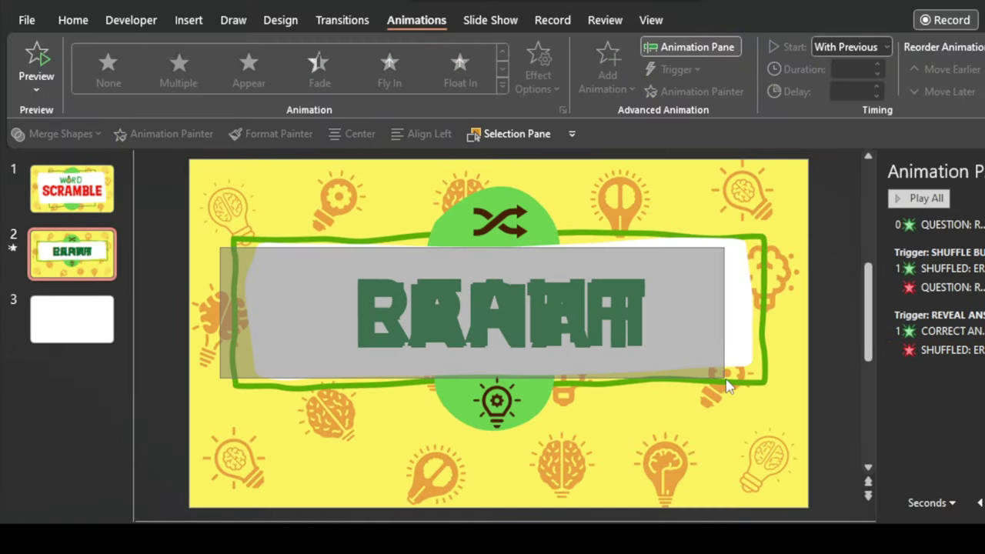
{"action": "left_click", "coordinate": [714, 20]}
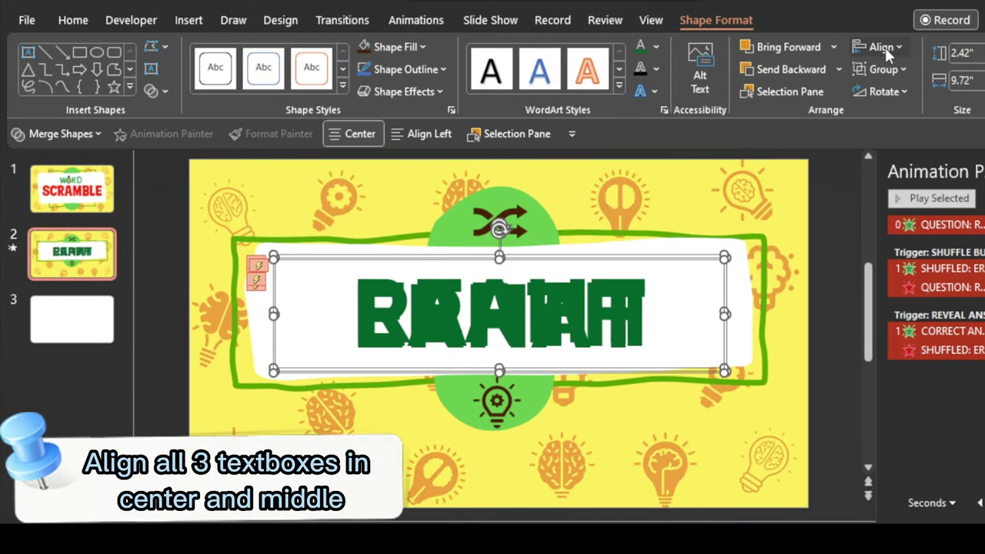
{"action": "left_click", "coordinate": [885, 47]}
{"action": "left_click", "coordinate": [906, 167]}
{"action": "left_click", "coordinate": [884, 46]}
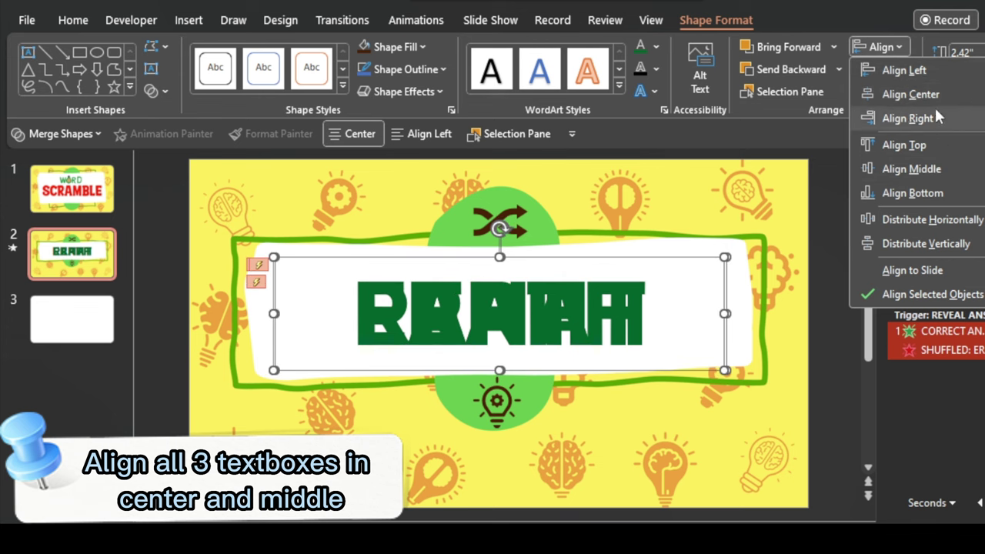
{"action": "left_click", "coordinate": [928, 89]}
- Choose the Rectangle shape from the Shapes gallery
{"action": "left_click", "coordinate": [829, 198]}
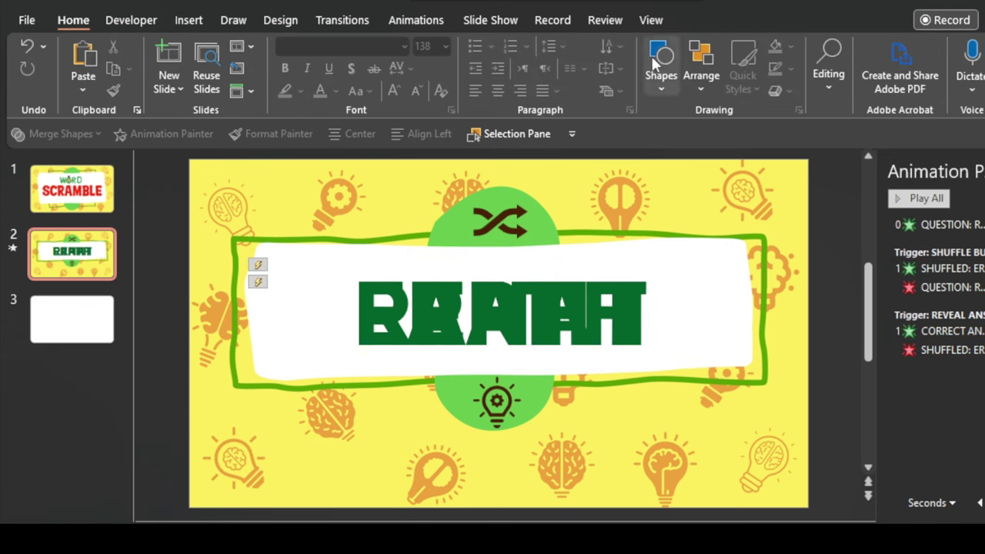
{"action": "left_click", "coordinate": [660, 66]}
{"action": "left_click", "coordinate": [719, 130]}
- Draw a thin bar across slide 2's bottom with no outline, then centre it, widen it and fill it red
{"action": "left_click_drag", "start_coordinate": [191, 433], "coordinate": [771, 447]}
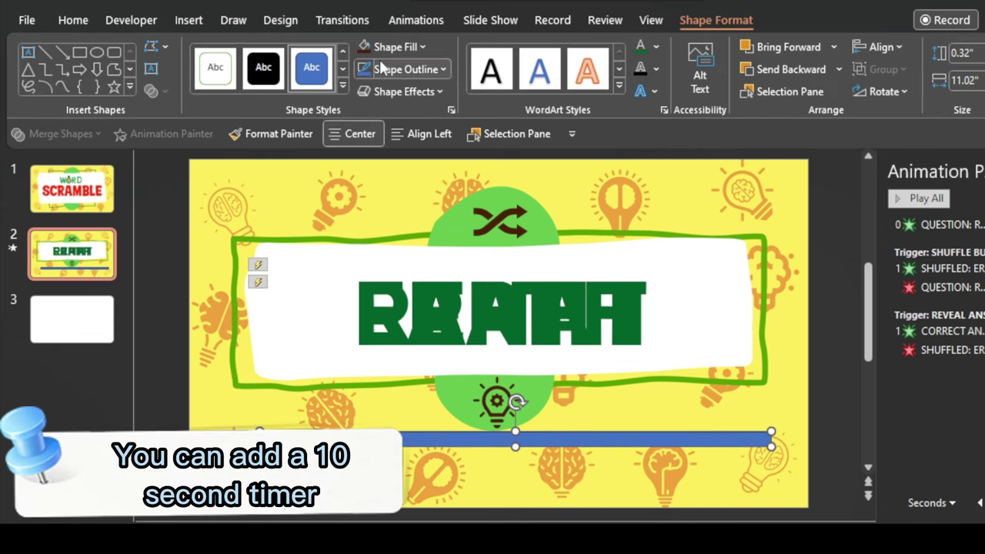
{"action": "left_click", "coordinate": [377, 69]}
{"action": "left_click", "coordinate": [390, 315]}
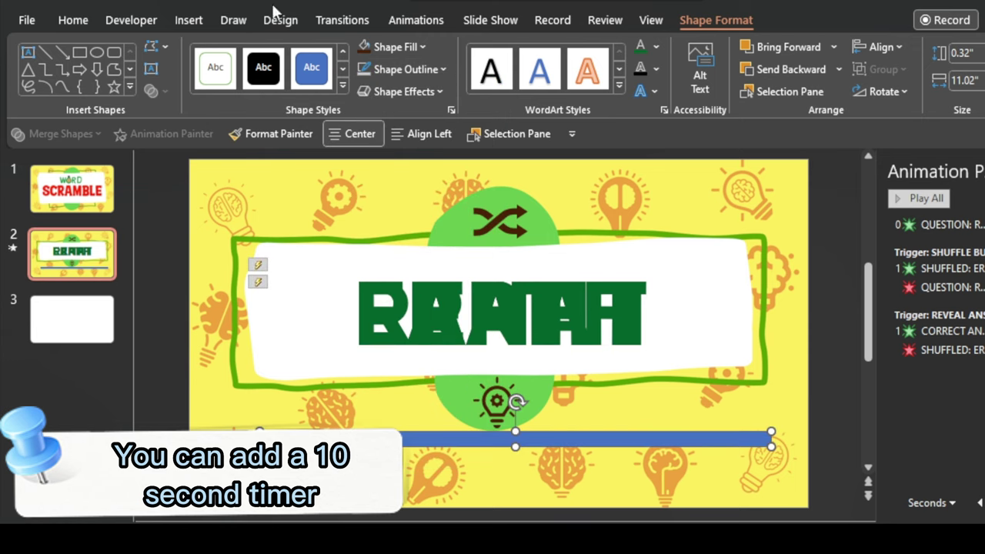
{"action": "mouse_move", "coordinate": [444, 440]}
{"action": "left_mouse_down"}
{"action": "mouse_move", "coordinate": [383, 441]}
{"action": "mouse_move", "coordinate": [395, 444]}
{"action": "left_mouse_up"}
{"action": "left_click_drag", "start_coordinate": [719, 452], "coordinate": [800, 451]}
{"action": "left_click", "coordinate": [395, 47]}
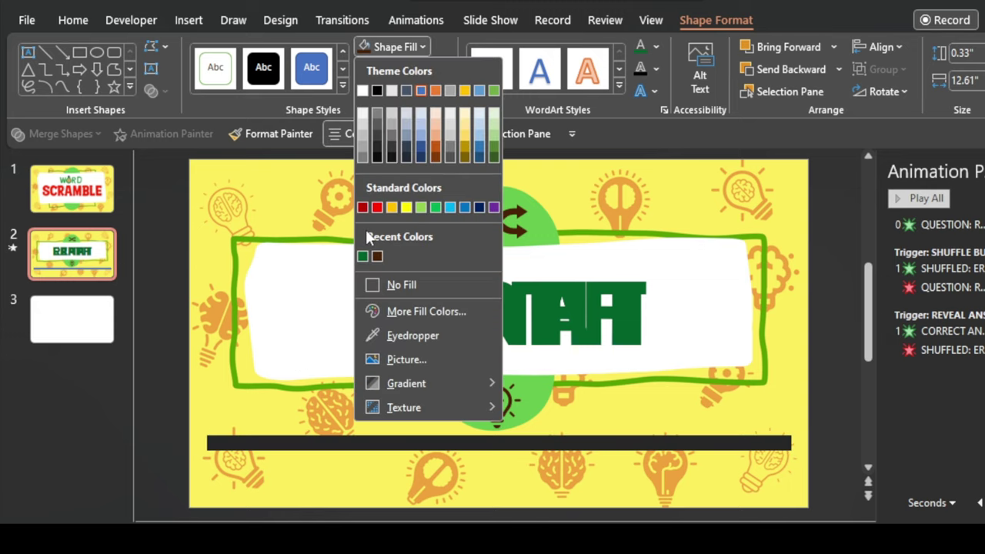
{"action": "left_click", "coordinate": [378, 206]}
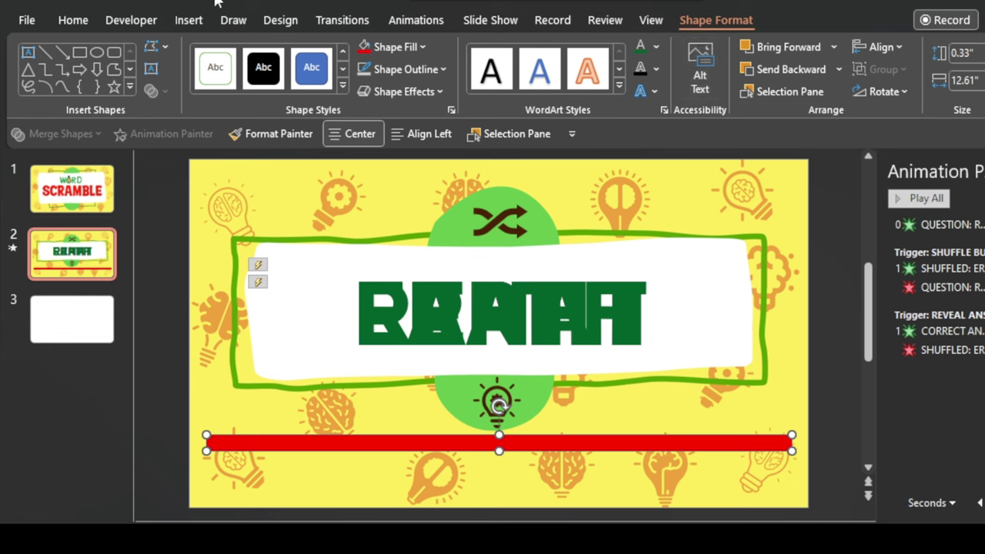
- Give the red bar a 10-second Wipe exit from the right, starting With Previous
{"action": "left_click", "coordinate": [395, 20]}
{"action": "left_click", "coordinate": [506, 92]}
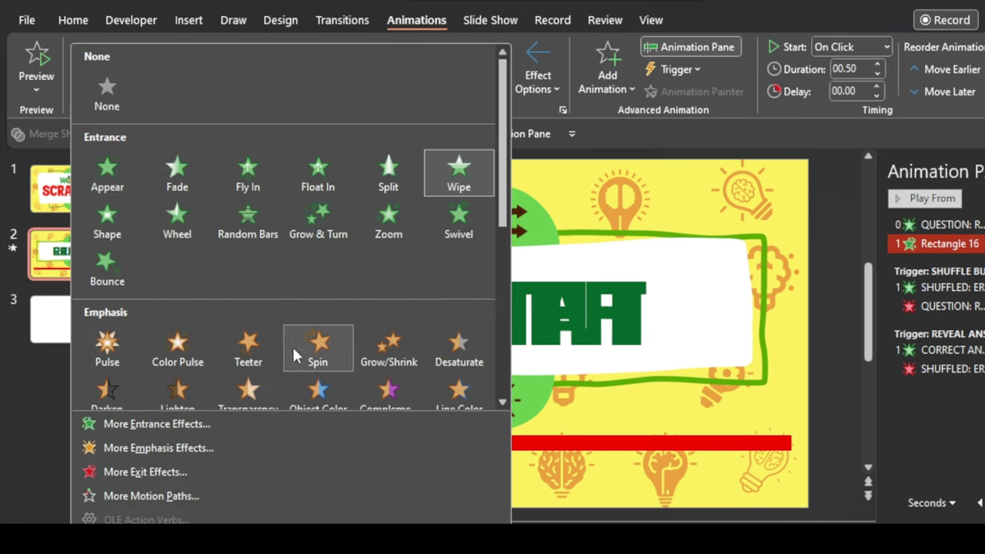
{"action": "scroll", "coordinate": [327, 350], "scroll_direction": "down", "scroll_amount": 3}
{"action": "left_click", "coordinate": [458, 289]}
{"action": "left_click", "coordinate": [537, 77]}
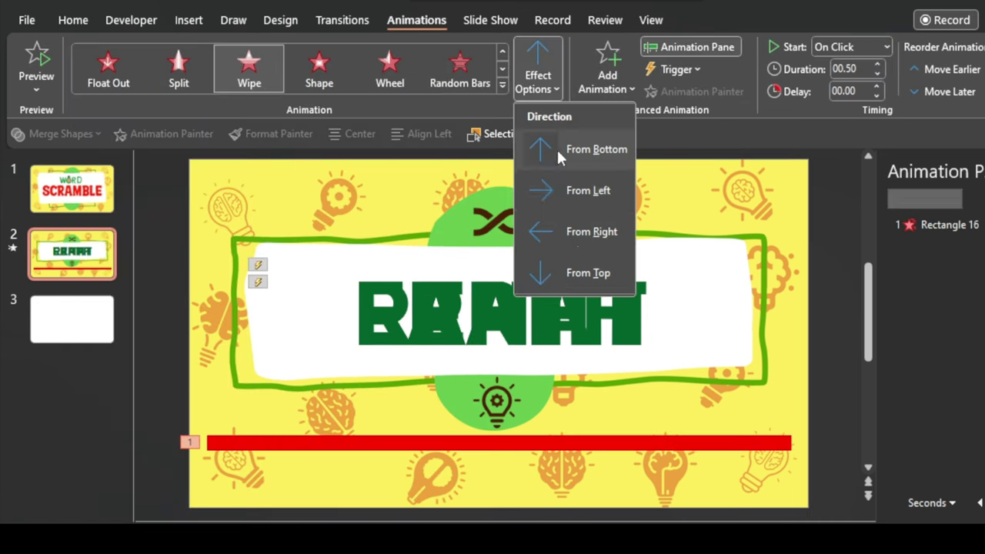
{"action": "left_click", "coordinate": [570, 241]}
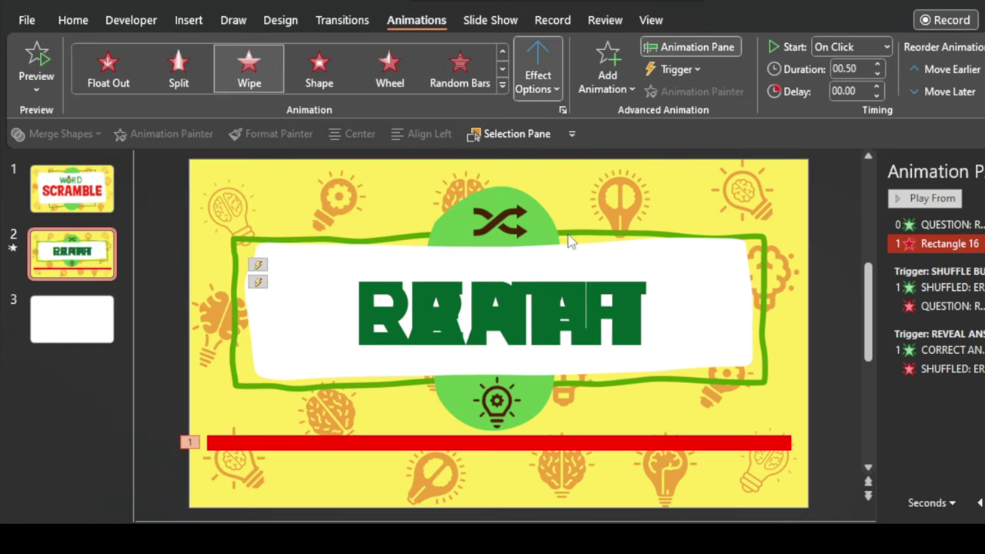
{"action": "left_click", "coordinate": [886, 48]}
{"action": "left_click", "coordinate": [847, 83]}
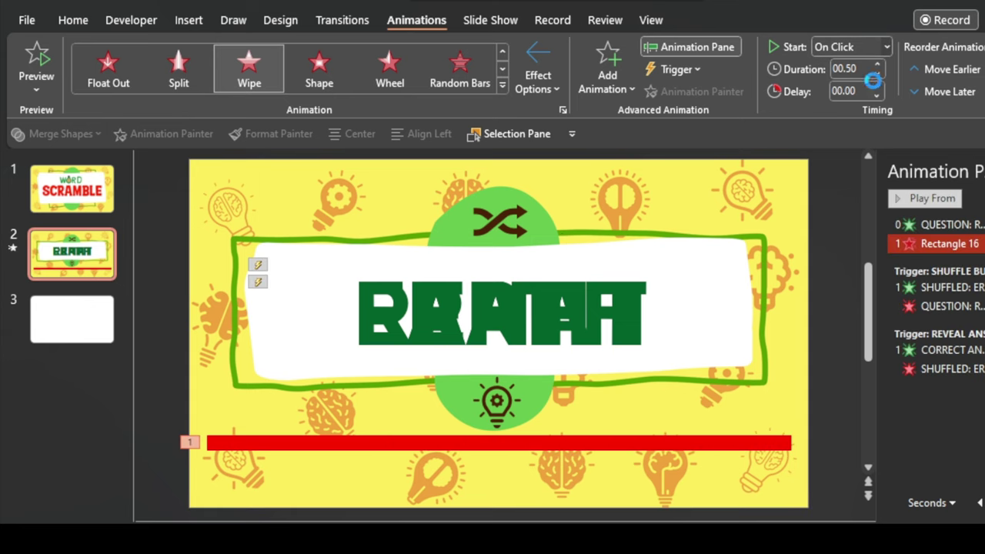
{"action": "left_click", "coordinate": [849, 69]}
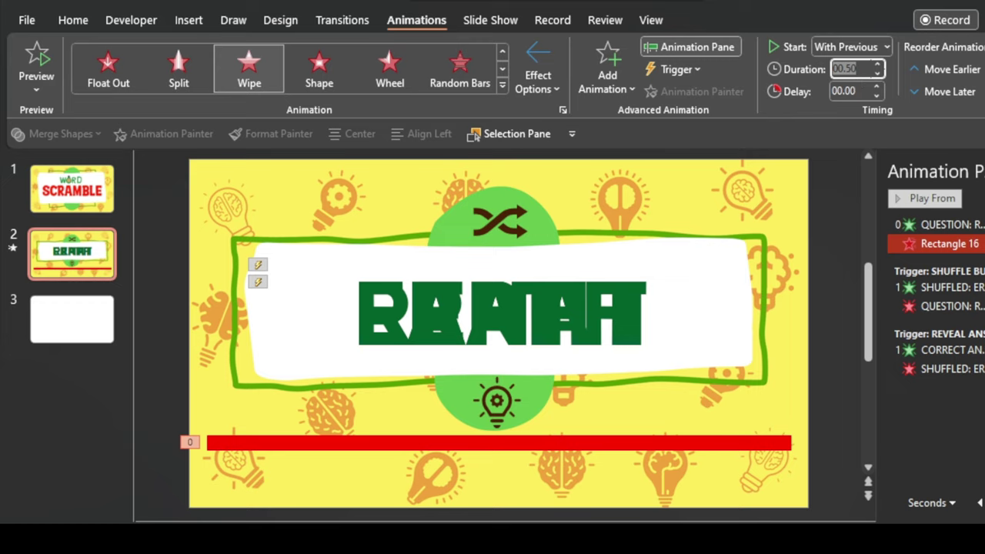
{"action": "type", "text": "10"}
{"action": "left_click", "coordinate": [810, 196]}
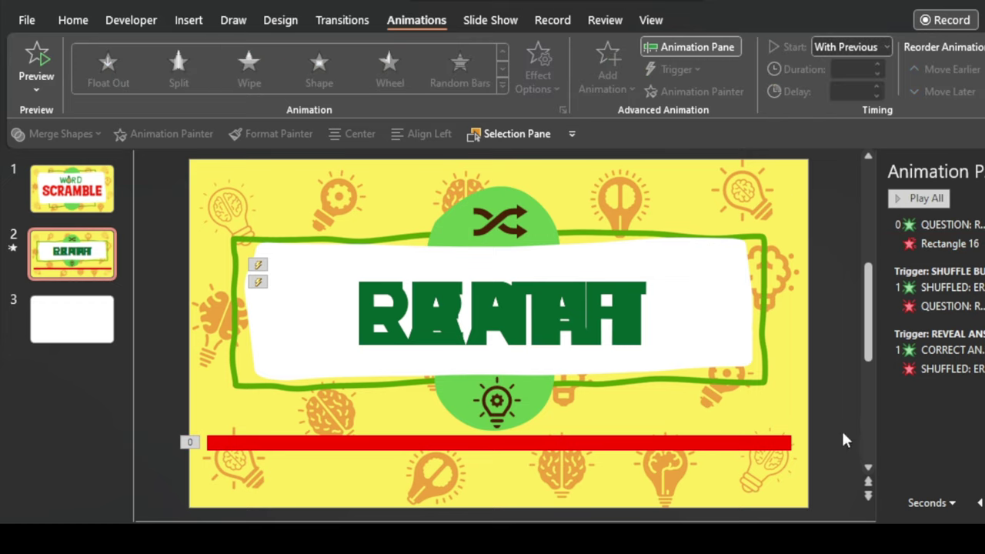
- Insert the first NEXT stock icon and place it just below the red bar
{"action": "left_click", "coordinate": [187, 21]}
{"action": "left_click", "coordinate": [365, 68]}
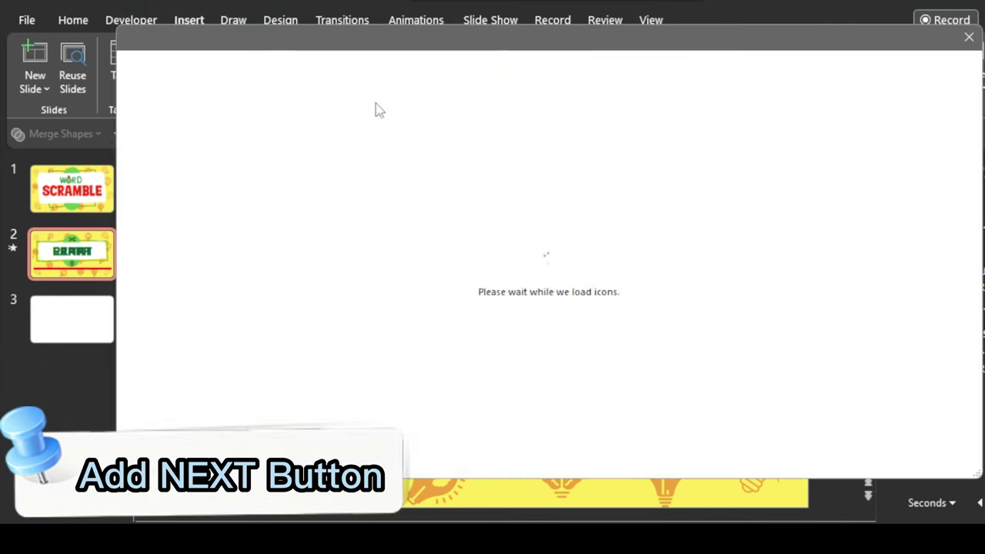
{"action": "type", "text": "NEXT"}
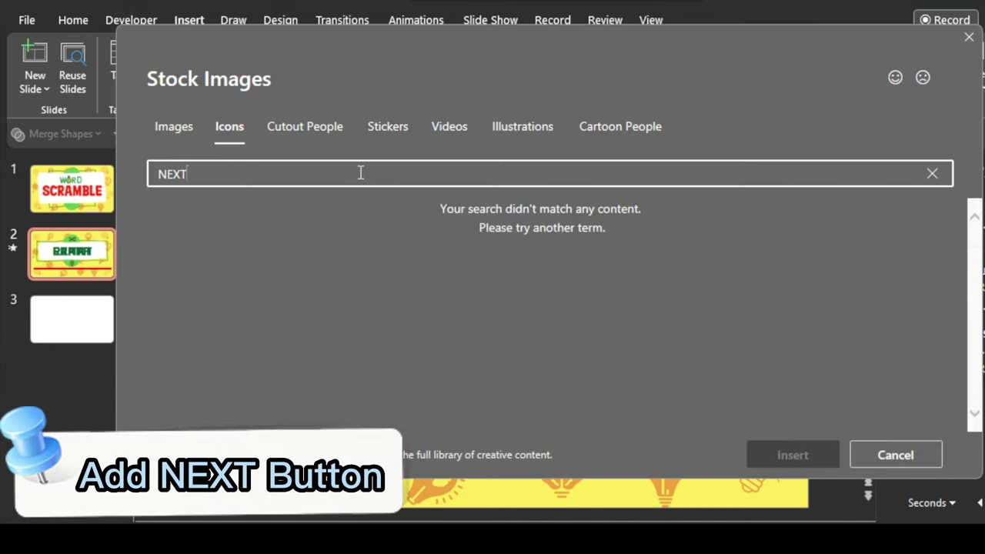
{"action": "left_click", "coordinate": [180, 232]}
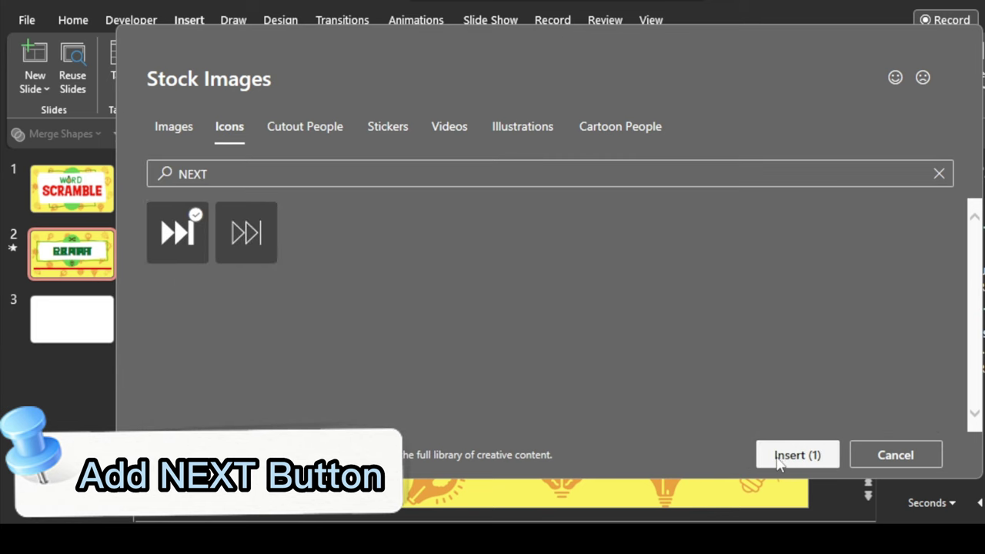
{"action": "left_click", "coordinate": [780, 454]}
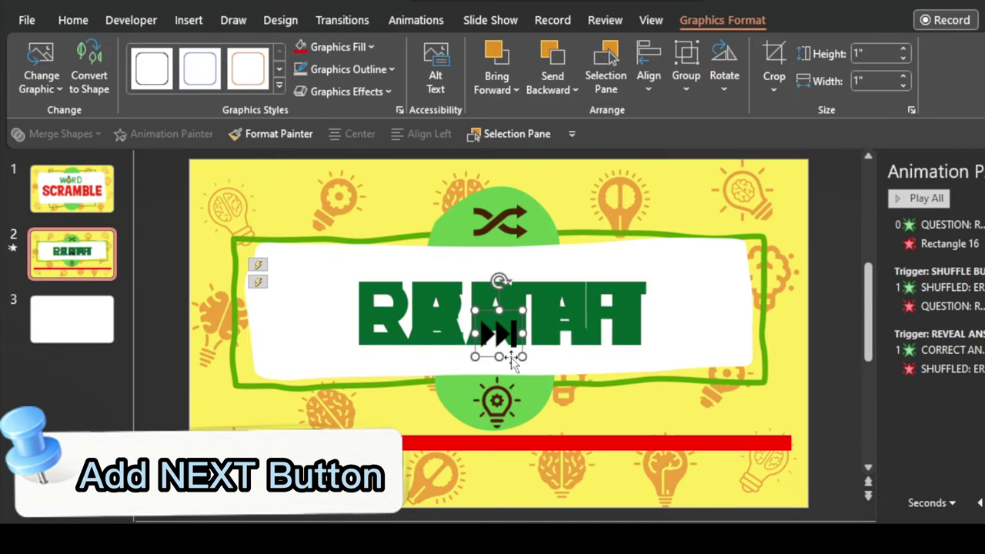
{"action": "left_click_drag", "start_coordinate": [513, 362], "coordinate": [640, 509]}
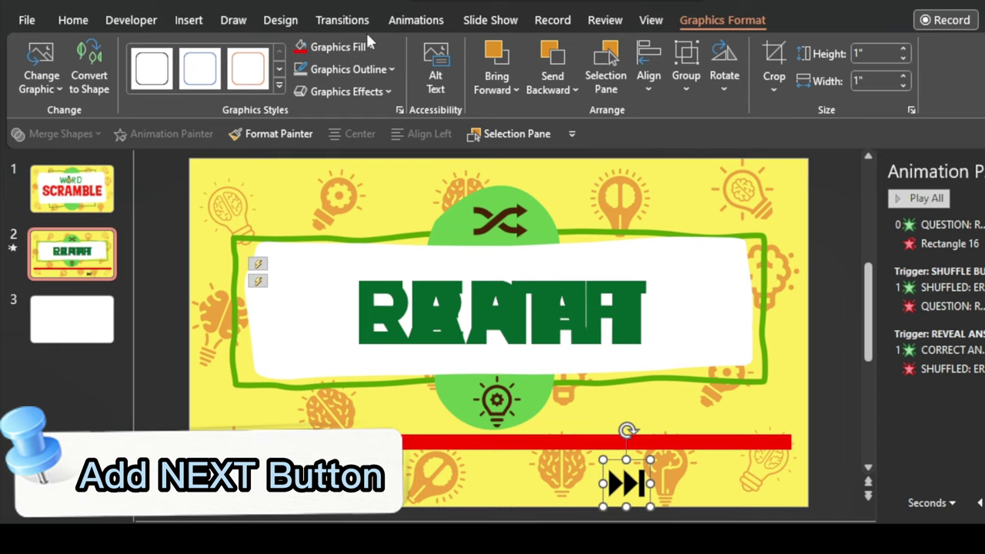
- Choose the Rectangle shape from the Insert Shapes gallery
{"action": "left_click", "coordinate": [190, 21]}
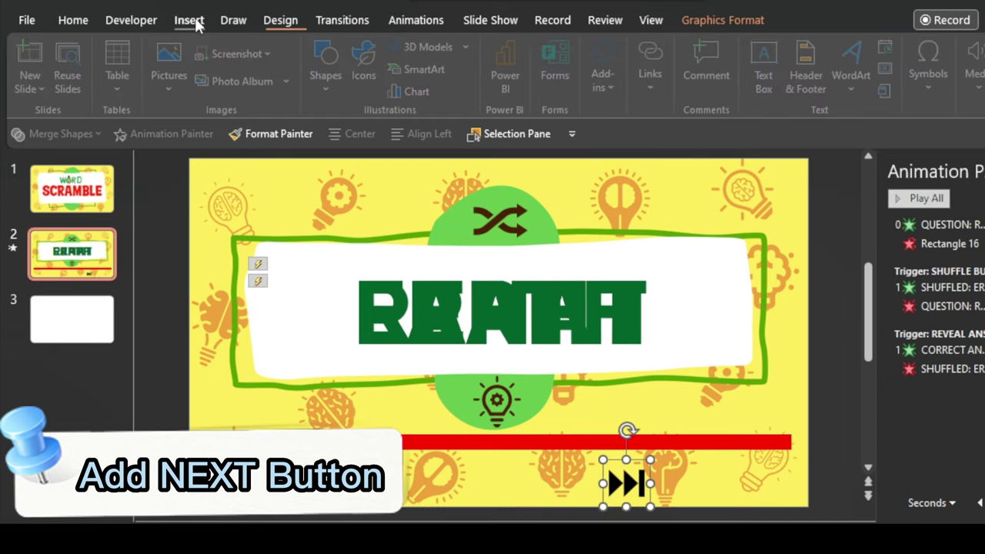
{"action": "left_click", "coordinate": [331, 73]}
{"action": "left_click", "coordinate": [384, 136]}
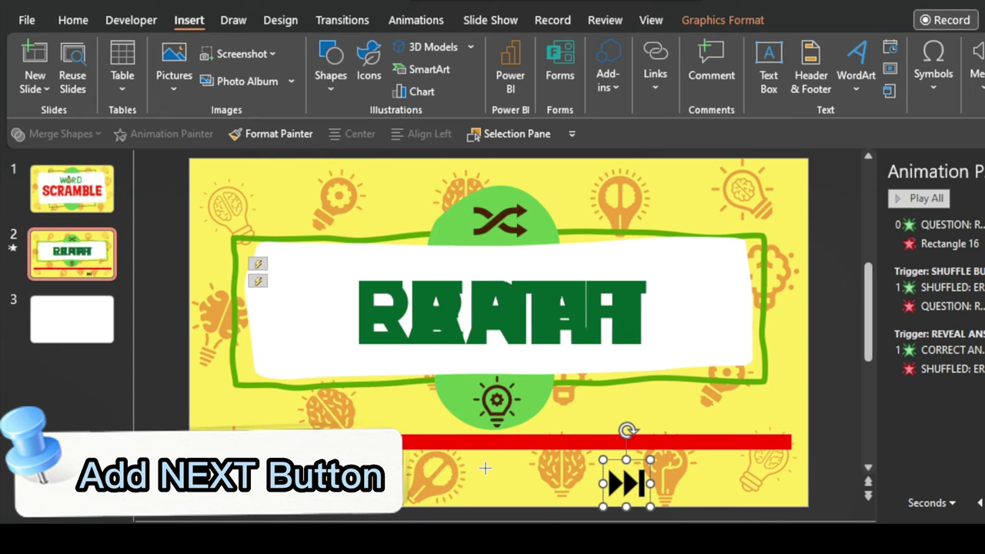
- Draw a small green rectangle and move it to the slide's lower right
{"action": "mouse_move", "coordinate": [478, 462]}
{"action": "left_mouse_down"}
{"action": "mouse_move", "coordinate": [547, 497]}
{"action": "mouse_move", "coordinate": [505, 478]}
{"action": "left_mouse_up"}
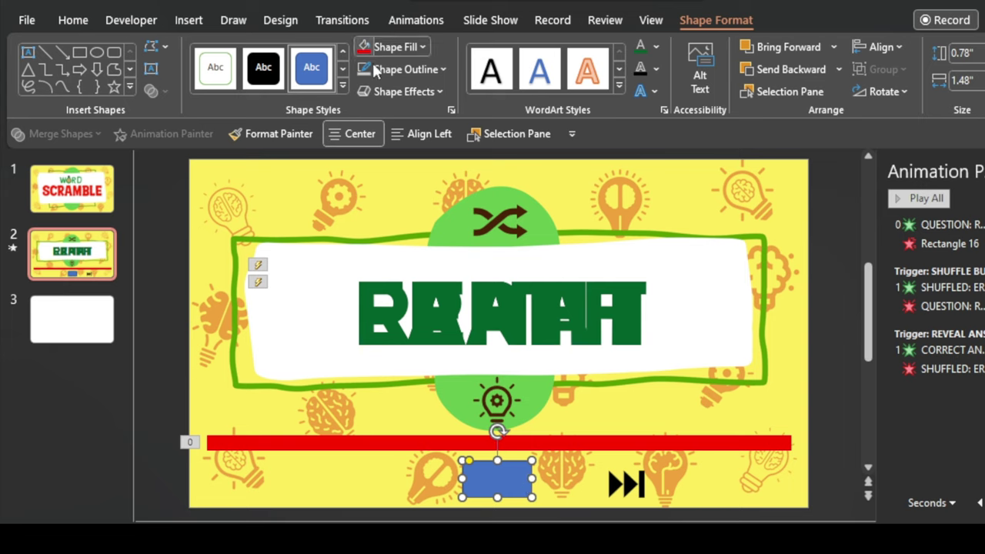
{"action": "left_click", "coordinate": [393, 47]}
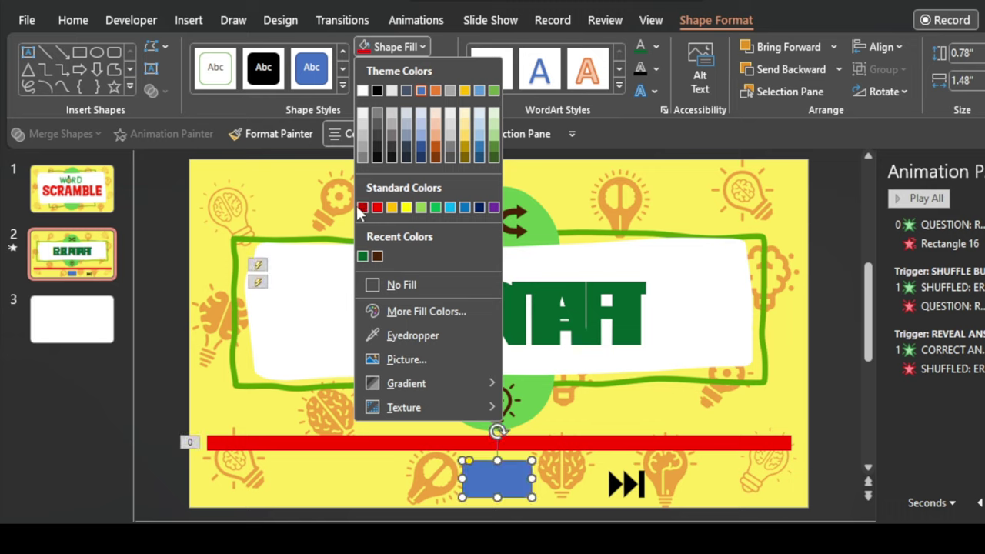
{"action": "left_click", "coordinate": [436, 206]}
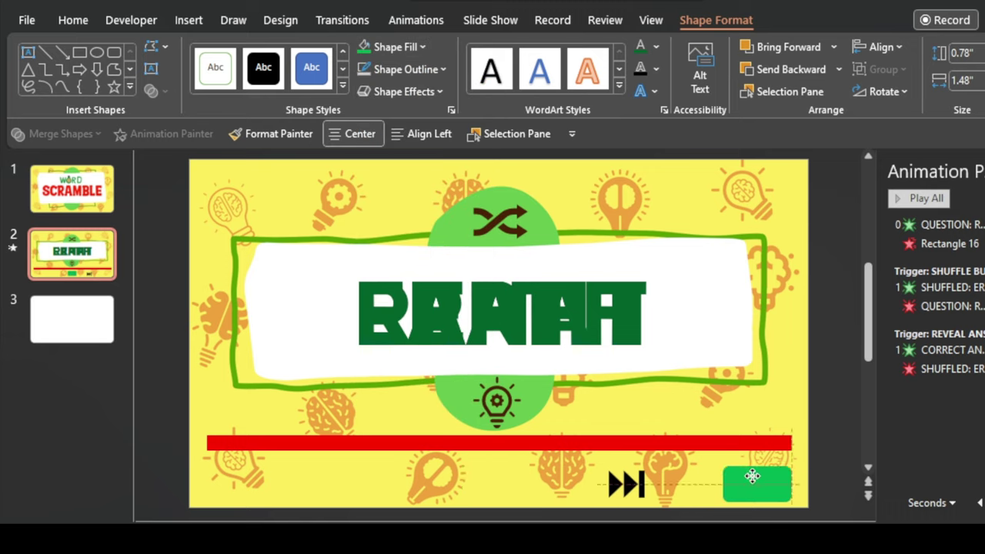
{"action": "mouse_move", "coordinate": [623, 484]}
{"action": "left_mouse_down"}
{"action": "mouse_move", "coordinate": [755, 480]}
{"action": "mouse_move", "coordinate": [714, 485]}
{"action": "left_mouse_up"}
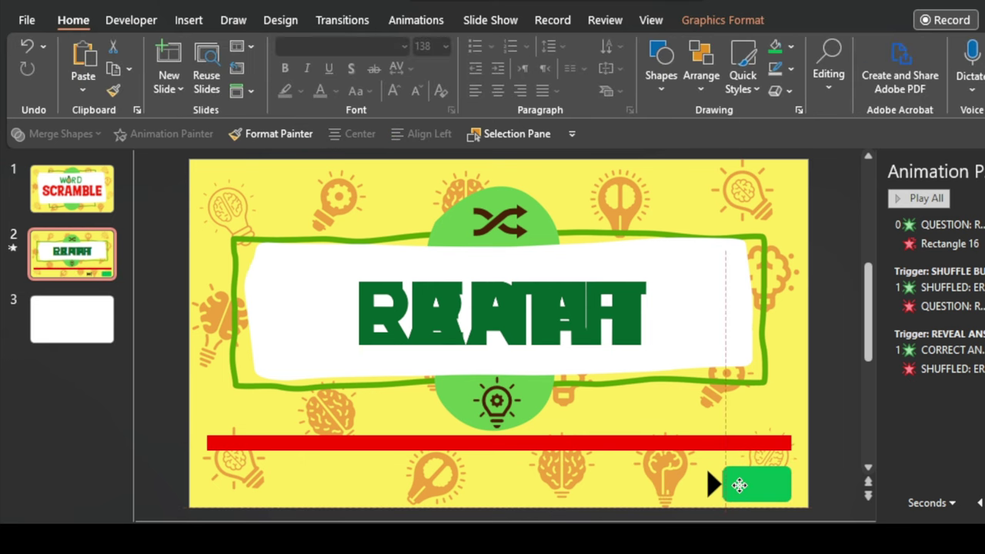
- Bring the skip icon in front of the green rectangle and align it centre and middle on it
{"action": "right_click", "coordinate": [714, 485]}
{"action": "left_click", "coordinate": [788, 268]}
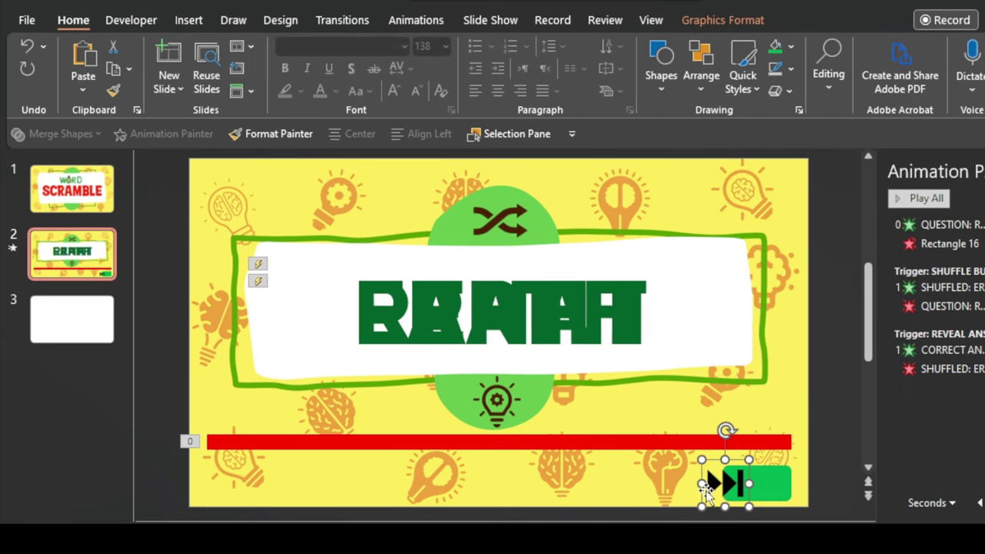
{"action": "left_click_drag", "start_coordinate": [726, 484], "coordinate": [754, 483]}
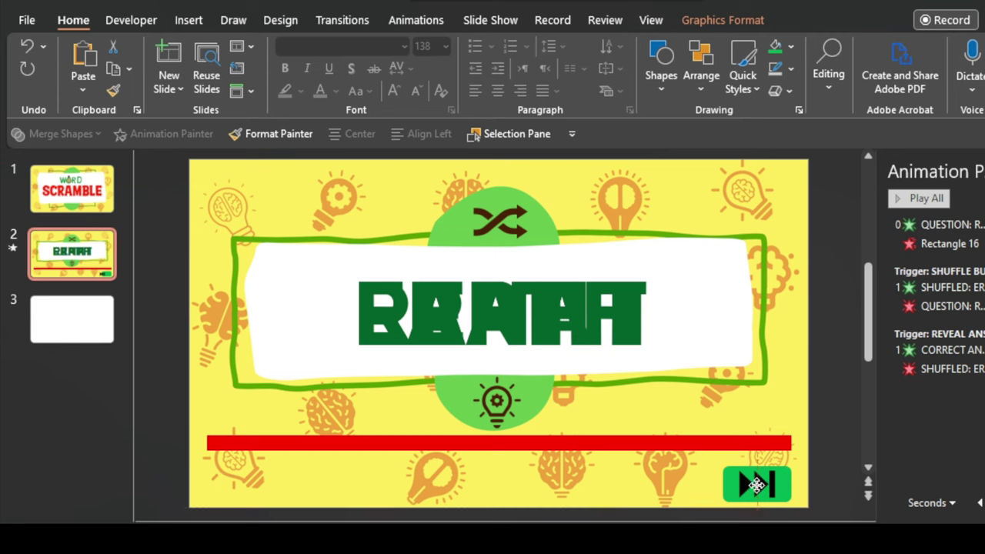
{"action": "left_click", "coordinate": [727, 492]}
{"action": "left_click", "coordinate": [757, 483], "text": "shift"}
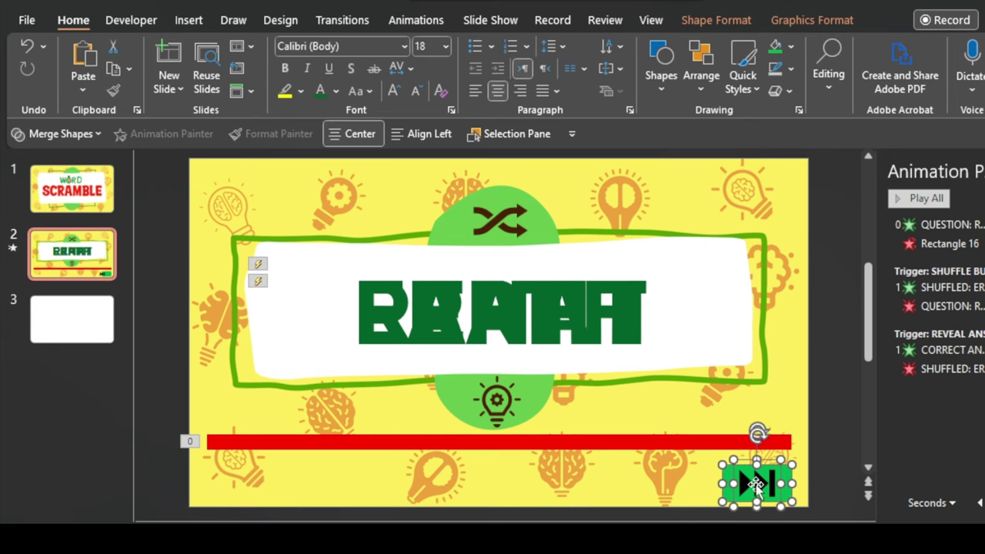
{"action": "left_click", "coordinate": [810, 22]}
{"action": "left_click", "coordinate": [738, 22]}
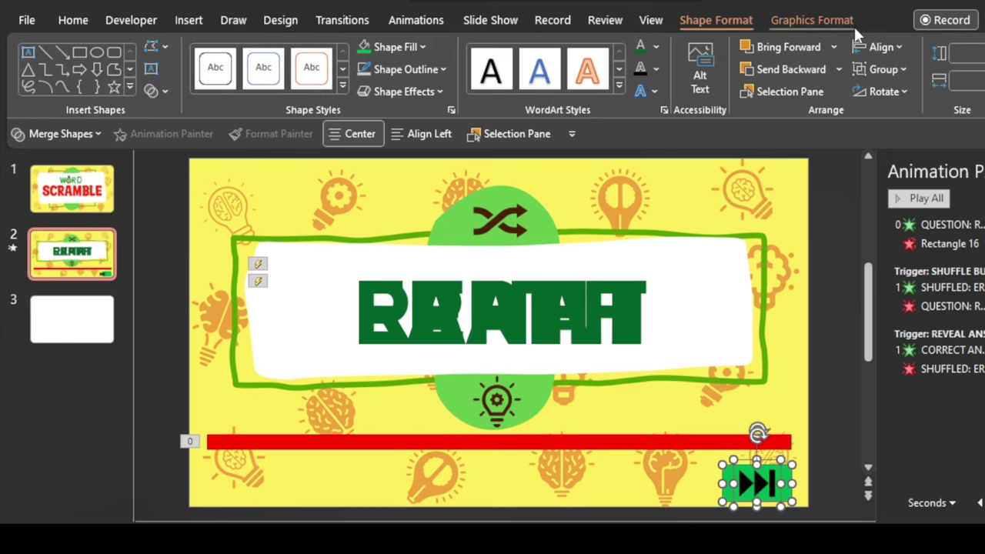
{"action": "left_click", "coordinate": [881, 47]}
{"action": "left_click", "coordinate": [897, 94]}
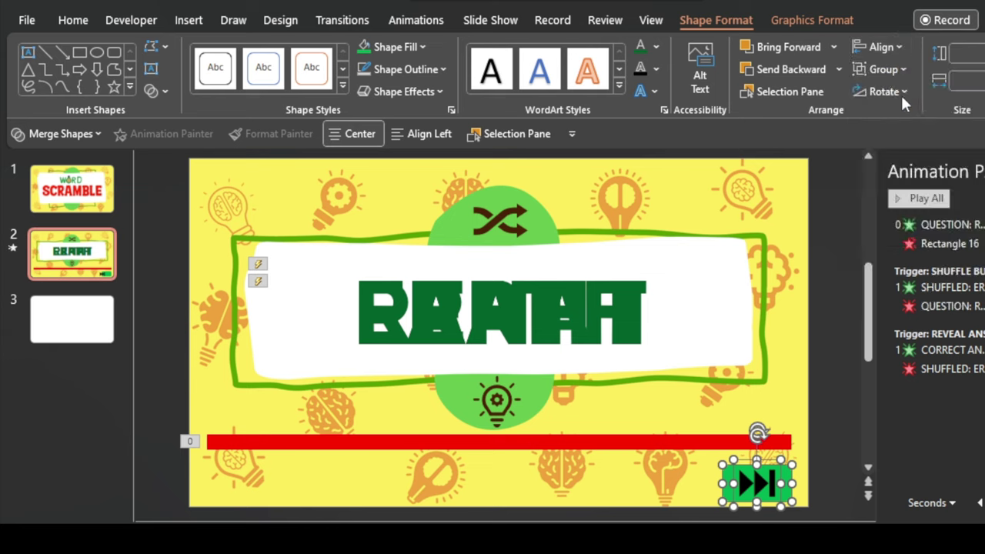
{"action": "left_click", "coordinate": [892, 47]}
{"action": "left_click", "coordinate": [916, 171]}
- Copy the lightbulb icon's formatting onto the skip icon with Format Painter
{"action": "left_click", "coordinate": [452, 376]}
{"action": "left_click", "coordinate": [496, 401]}
{"action": "left_click", "coordinate": [278, 133]}
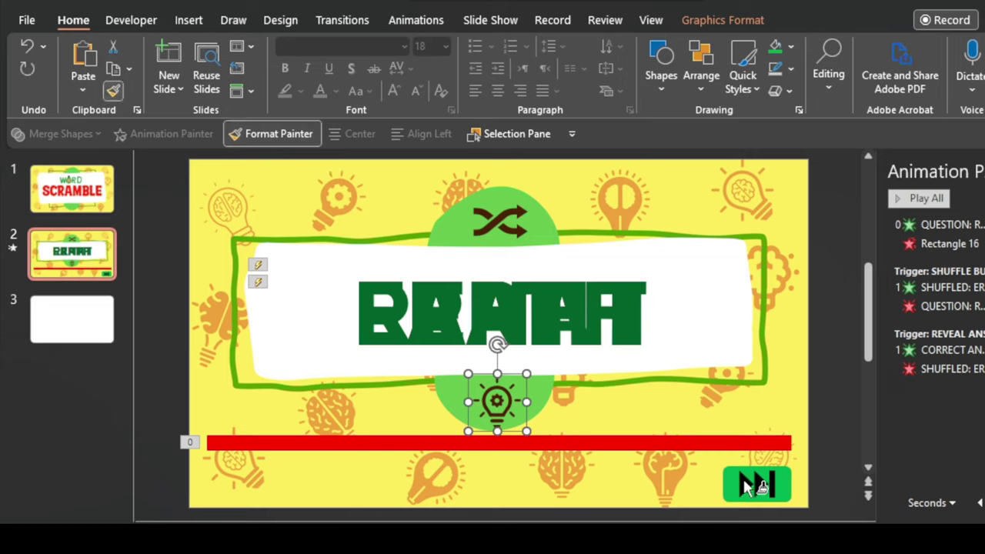
{"action": "left_click", "coordinate": [758, 483]}
{"action": "left_click", "coordinate": [829, 448]}
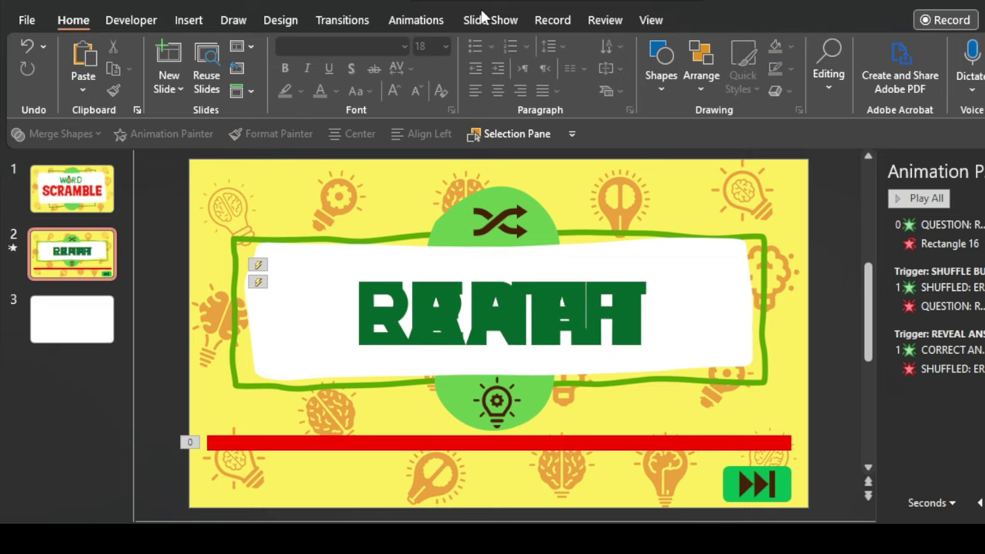
- Insert the turn-up arrow icon found by searching BACK below the red bar, and copy the green button to the bottom-left
{"action": "left_click", "coordinate": [189, 20]}
{"action": "left_click", "coordinate": [368, 69]}
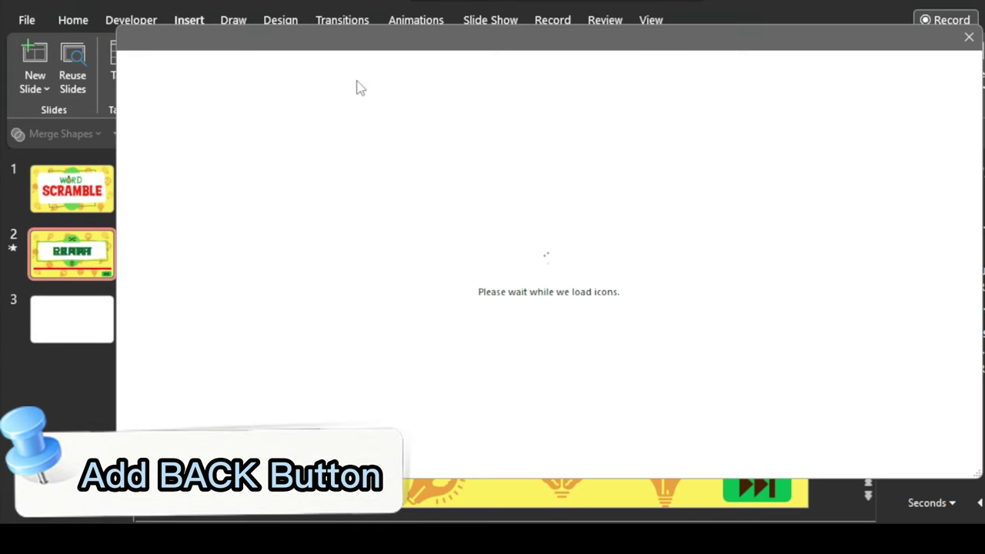
{"action": "type", "text": "BACK"}
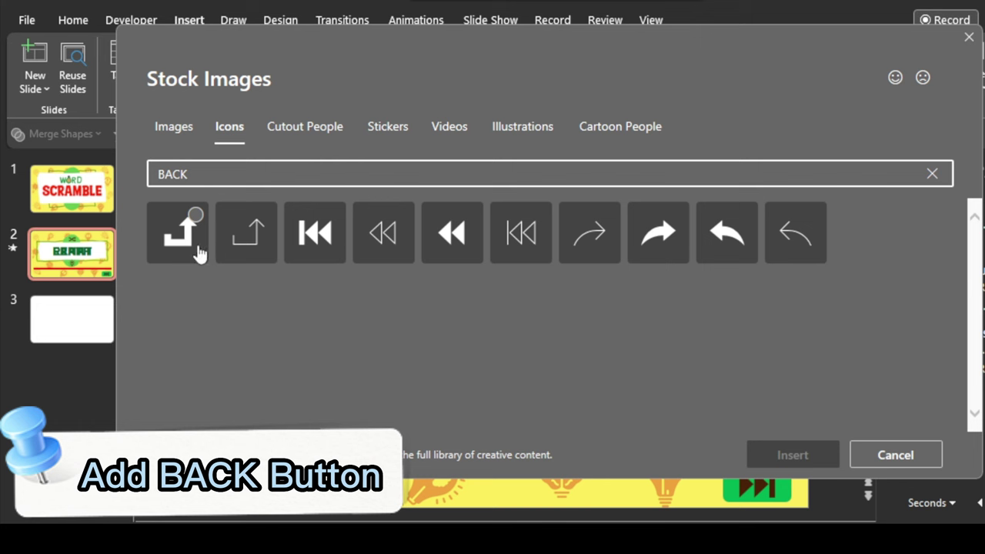
{"action": "left_click", "coordinate": [176, 240]}
{"action": "left_click", "coordinate": [785, 457]}
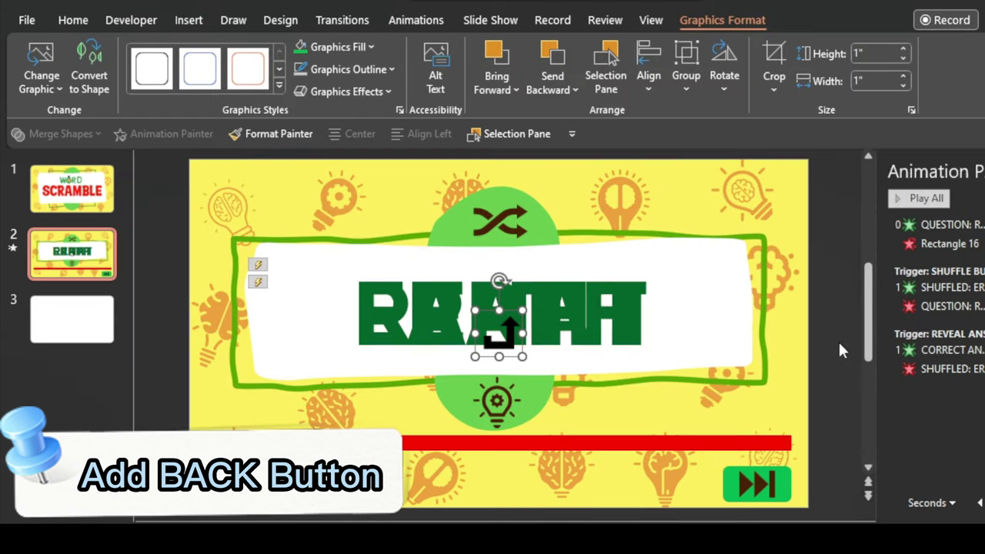
{"action": "left_click_drag", "start_coordinate": [502, 331], "coordinate": [528, 476]}
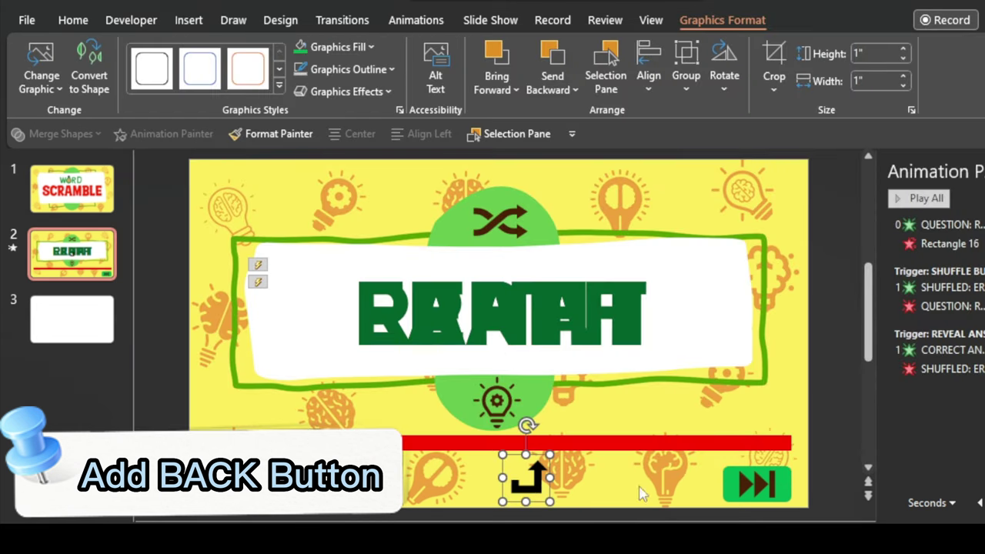
{"action": "mouse_move", "coordinate": [725, 491]}
{"action": "left_mouse_down"}
{"action": "mouse_move", "coordinate": [631, 498]}
{"action": "mouse_move", "coordinate": [232, 481]}
{"action": "left_mouse_up"}
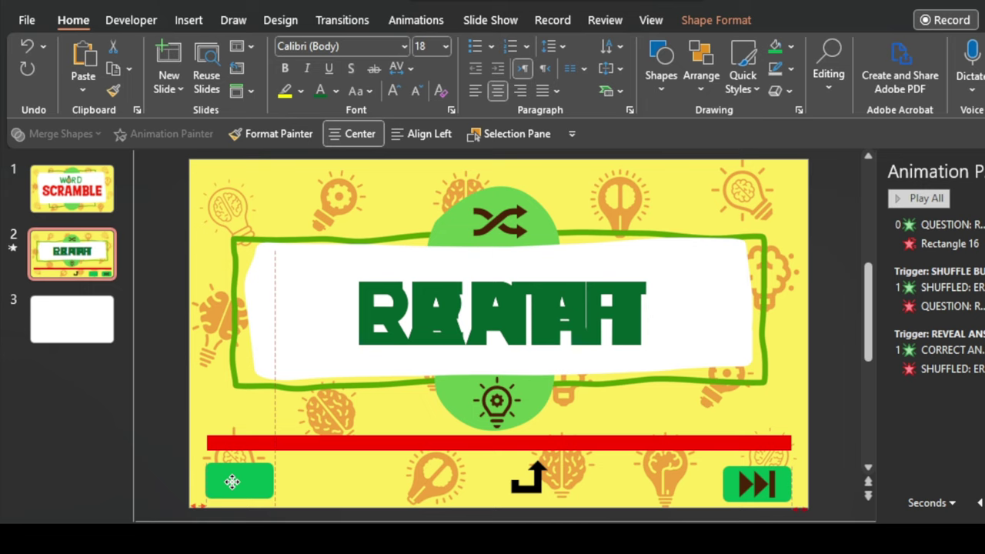
- Move the arrow icon onto the left green button and bring it in front
{"action": "left_click_drag", "start_coordinate": [529, 479], "coordinate": [275, 489]}
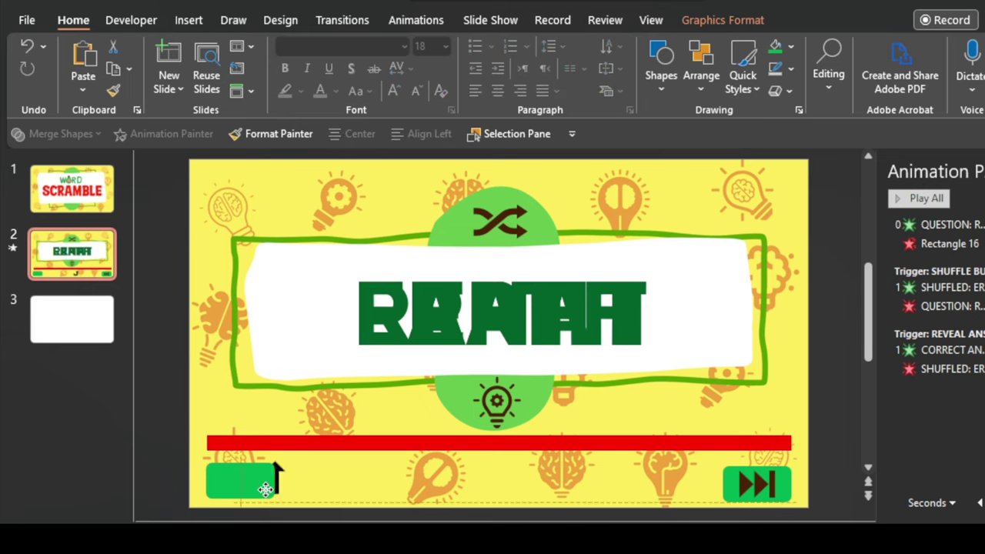
{"action": "right_click", "coordinate": [231, 485]}
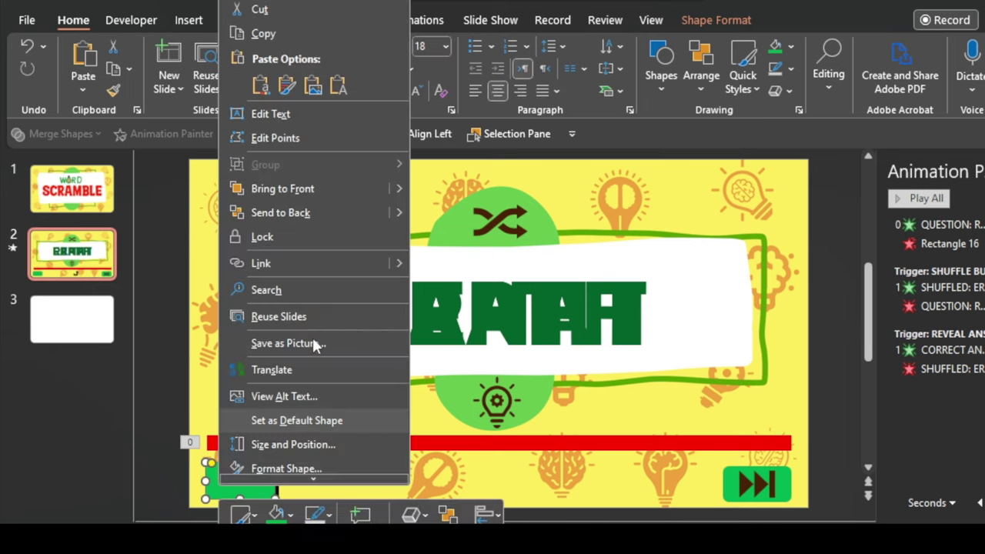
{"action": "key", "text": "Escape"}
{"action": "key", "text": "ctrl+shift+bracketleft"}
{"action": "left_click", "coordinate": [240, 483]}
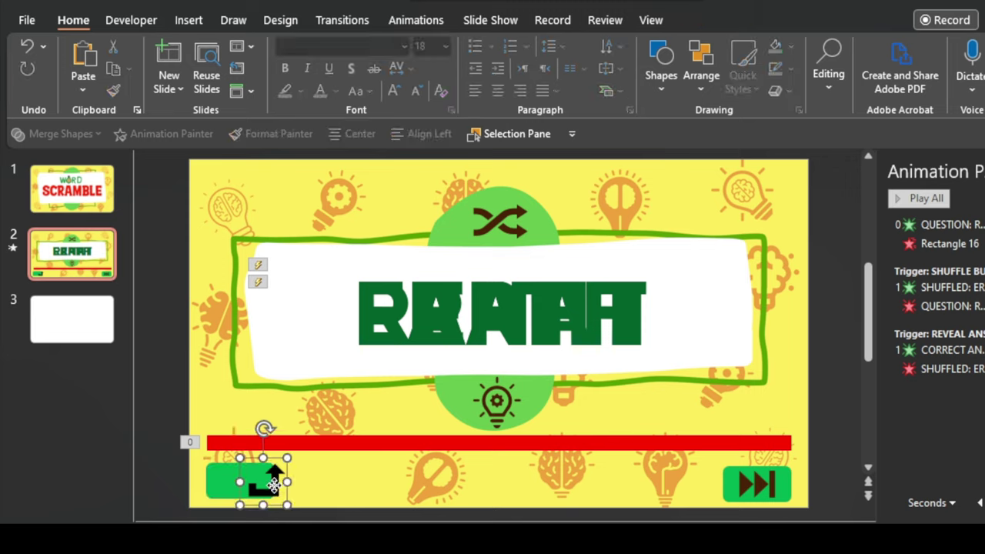
{"action": "left_click_drag", "start_coordinate": [241, 483], "coordinate": [235, 481]}
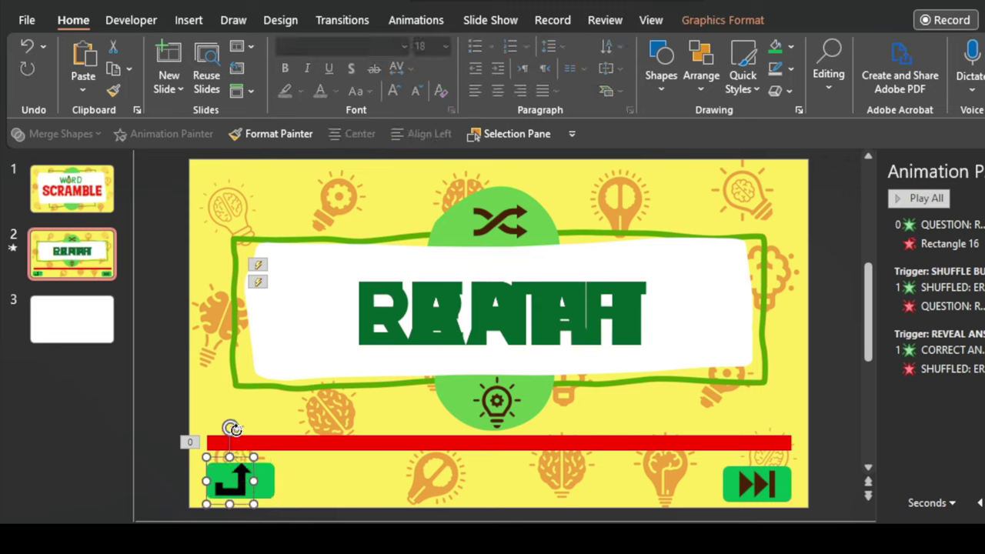
- Rotate the arrow right 90°, flip it horizontally and shrink it to fit the button
{"action": "left_click", "coordinate": [739, 23]}
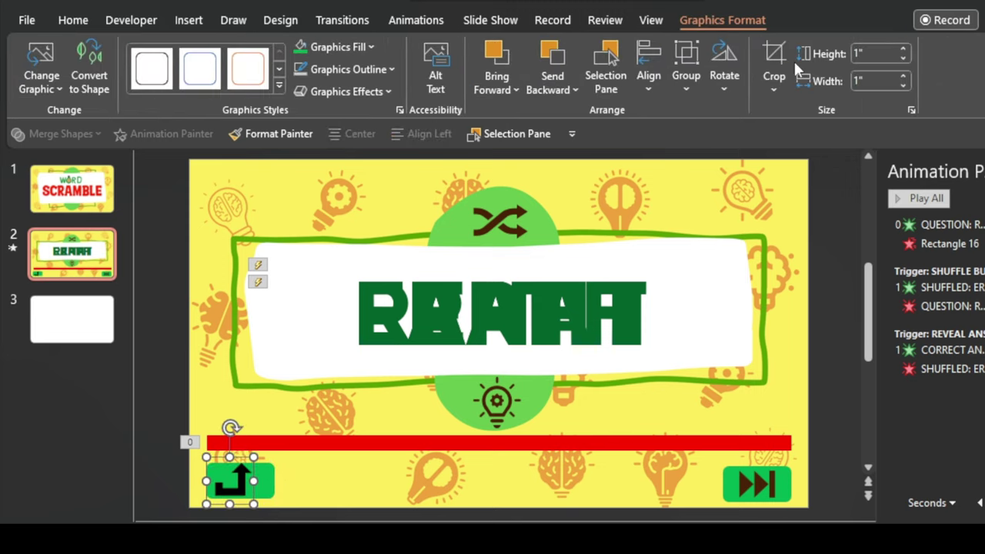
{"action": "left_click", "coordinate": [724, 75]}
{"action": "left_click", "coordinate": [753, 116]}
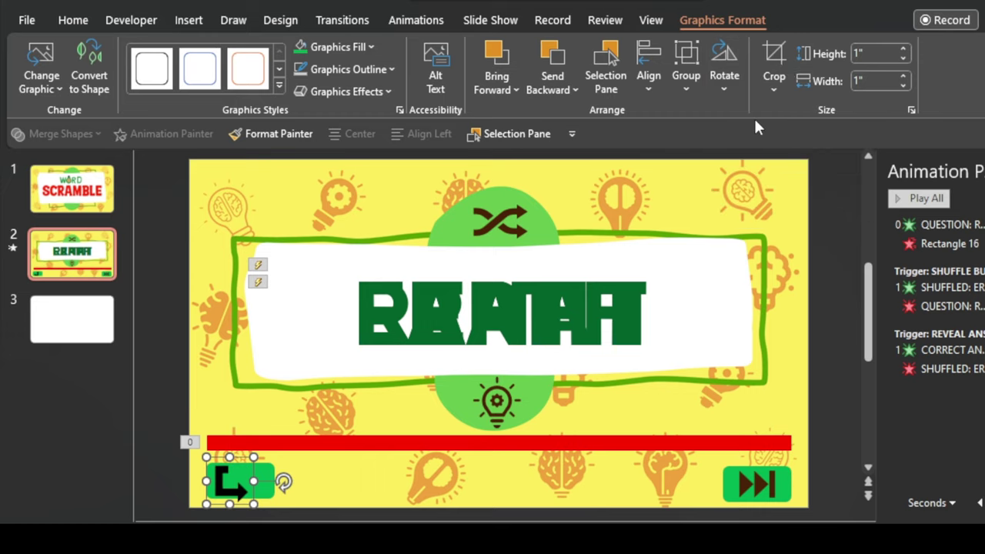
{"action": "left_click", "coordinate": [724, 81]}
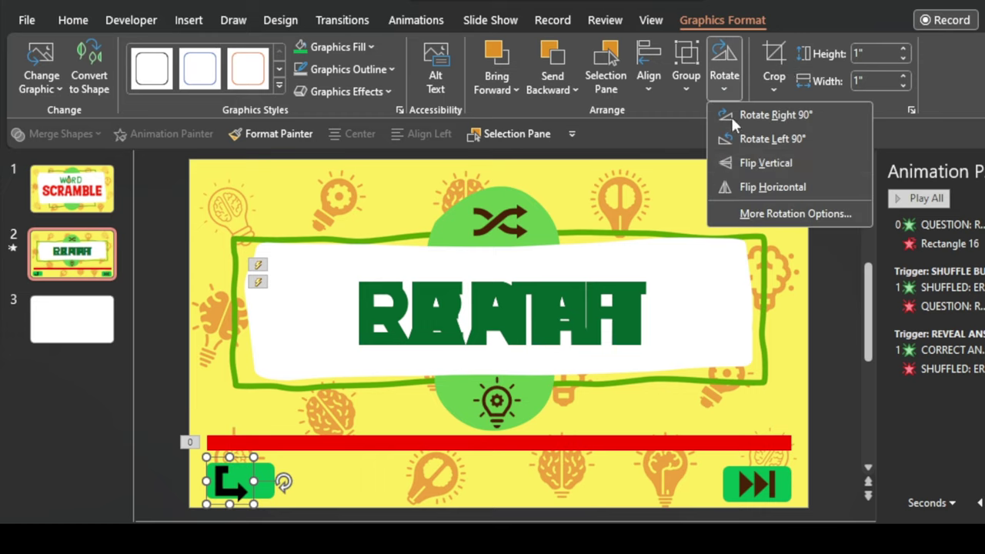
{"action": "left_click", "coordinate": [756, 188]}
{"action": "mouse_move", "coordinate": [253, 458]}
{"action": "left_mouse_down"}
{"action": "mouse_move", "coordinate": [240, 482]}
{"action": "mouse_move", "coordinate": [276, 481]}
{"action": "mouse_move", "coordinate": [244, 485]}
{"action": "mouse_move", "coordinate": [255, 483]}
{"action": "mouse_move", "coordinate": [240, 502]}
{"action": "left_mouse_up"}
- Bottom-align the back and next buttons, then fine-tune the back button's position
{"action": "scroll", "coordinate": [329, 488], "scroll_direction": "down", "scroll_amount": 2}
{"action": "left_click", "coordinate": [286, 472]}
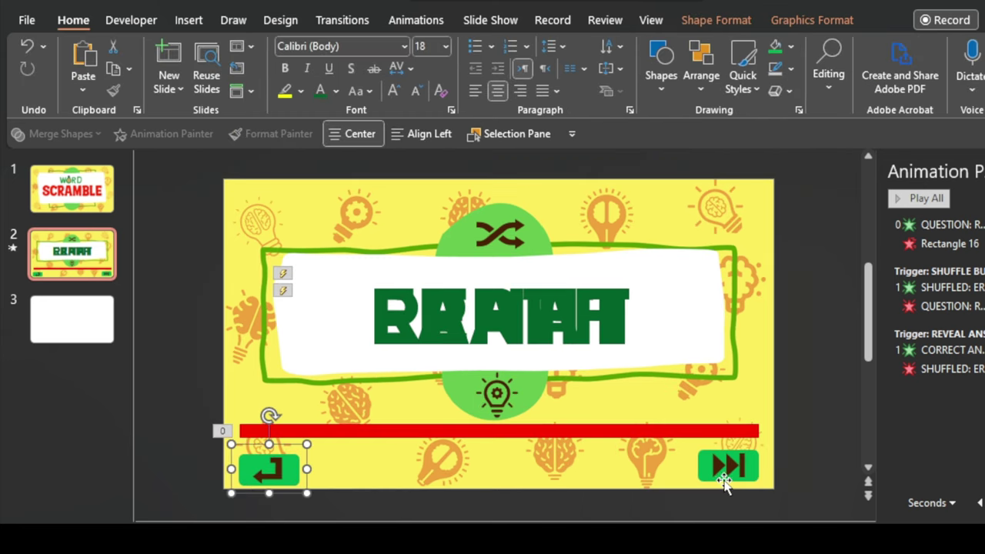
{"action": "left_click", "coordinate": [707, 478], "text": "shift"}
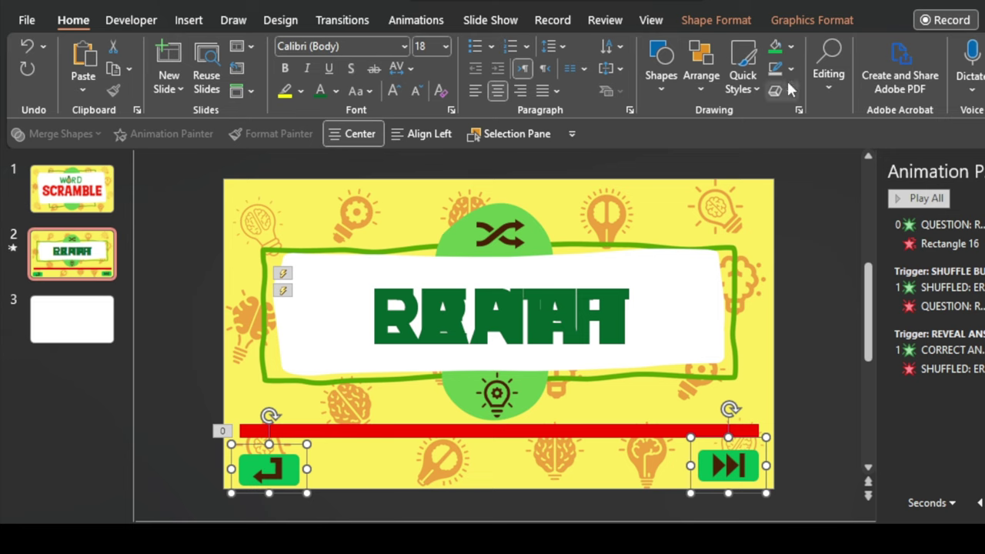
{"action": "left_click", "coordinate": [784, 23]}
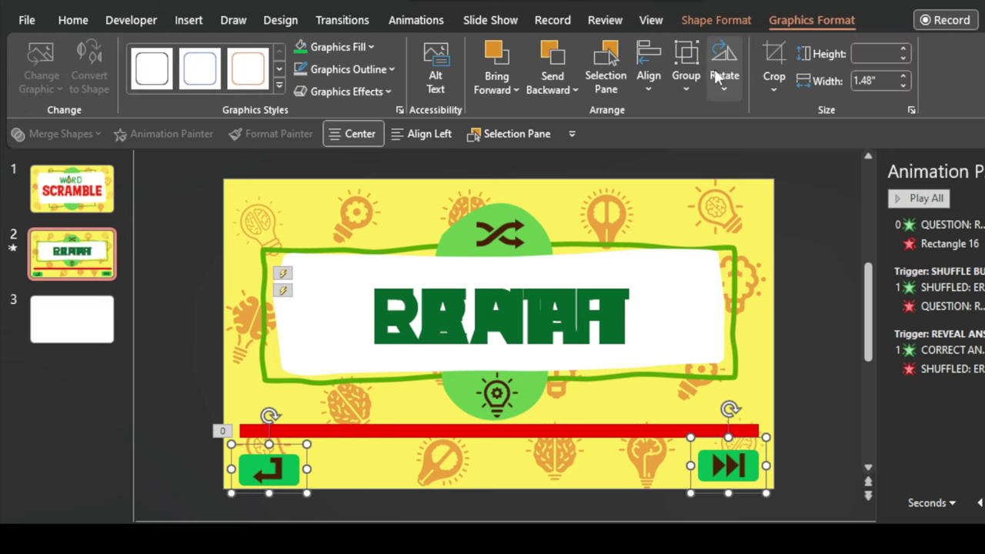
{"action": "left_click", "coordinate": [649, 77]}
{"action": "left_click", "coordinate": [689, 237]}
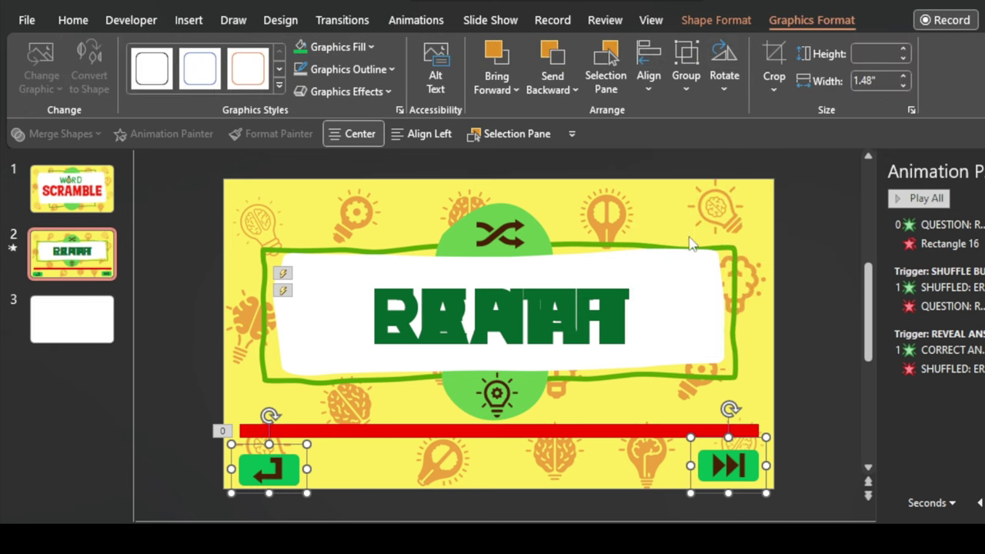
{"action": "left_click", "coordinate": [499, 494]}
{"action": "left_click_drag", "start_coordinate": [291, 471], "coordinate": [294, 470]}
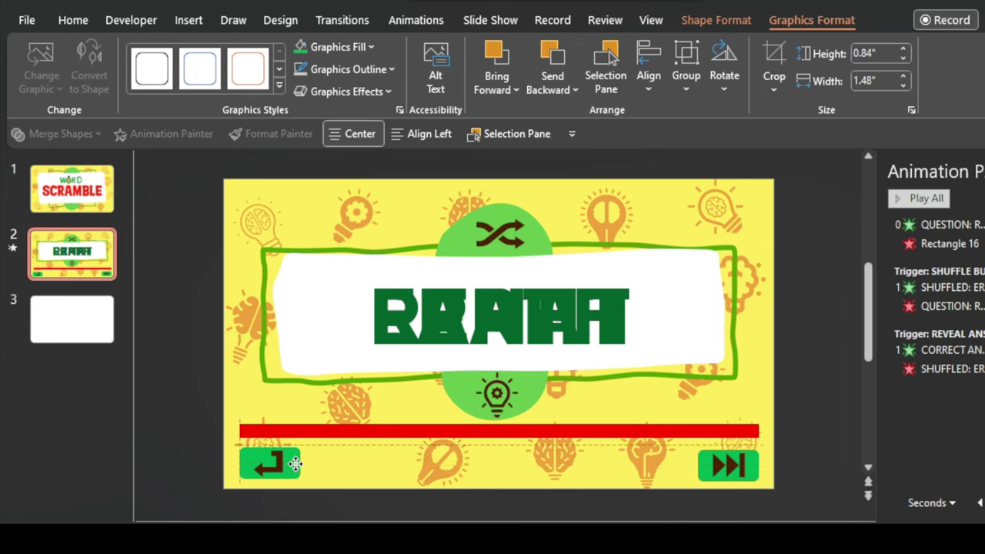
{"action": "left_click_drag", "start_coordinate": [294, 469], "coordinate": [293, 467]}
{"action": "left_click", "coordinate": [391, 482]}
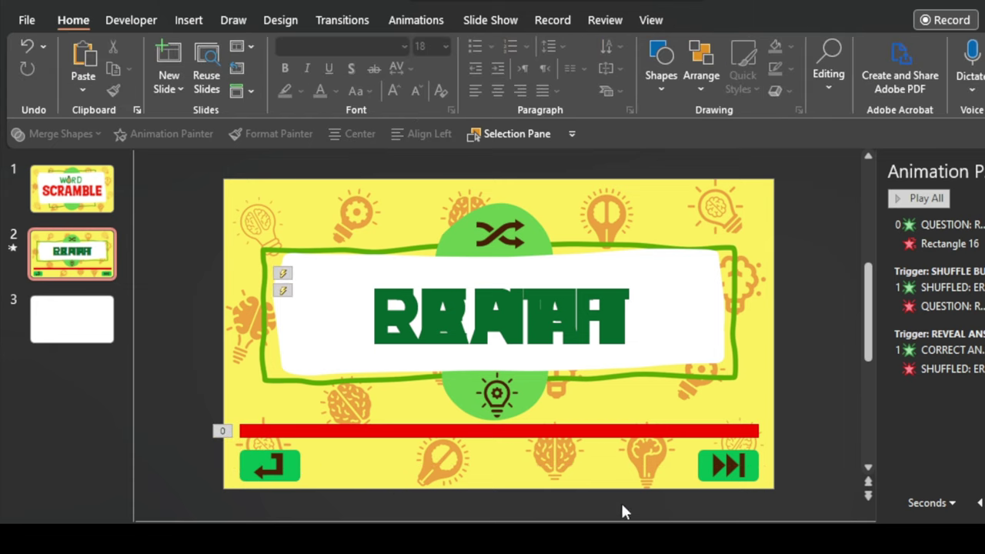
- Delete blank slide 3 and duplicate question slide 2 into copies as slides 3–6
{"action": "left_click", "coordinate": [80, 312]}
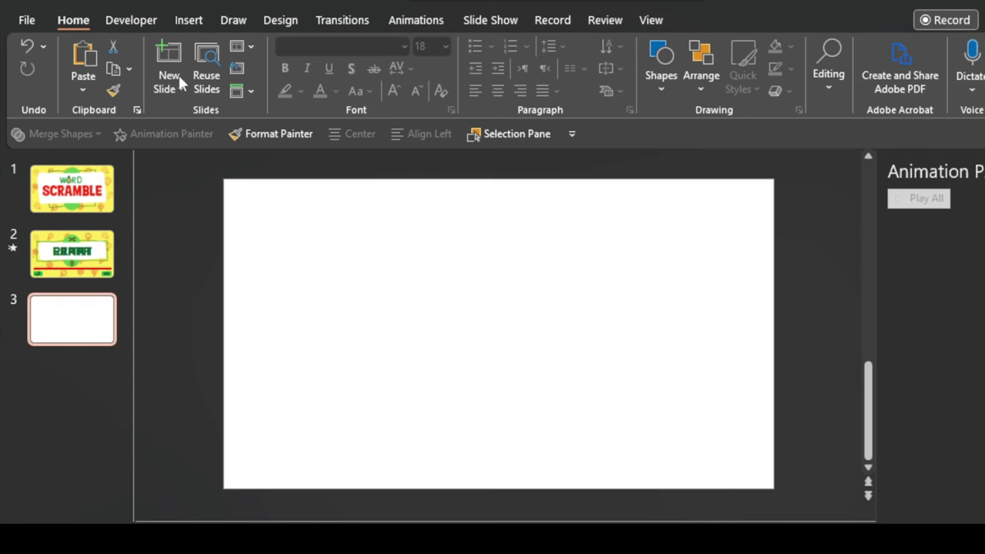
{"action": "key", "text": "Delete"}
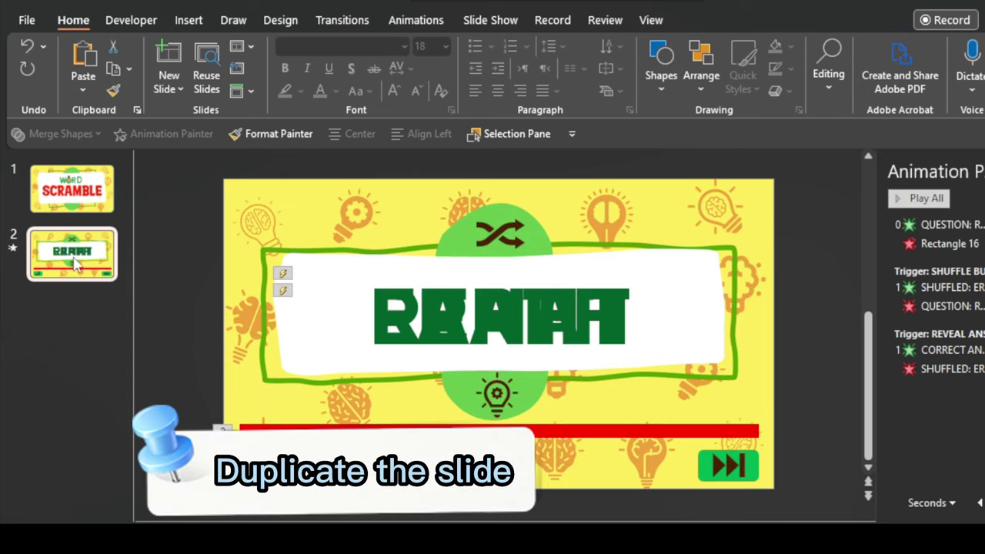
{"action": "key", "text": "ctrl+d"}
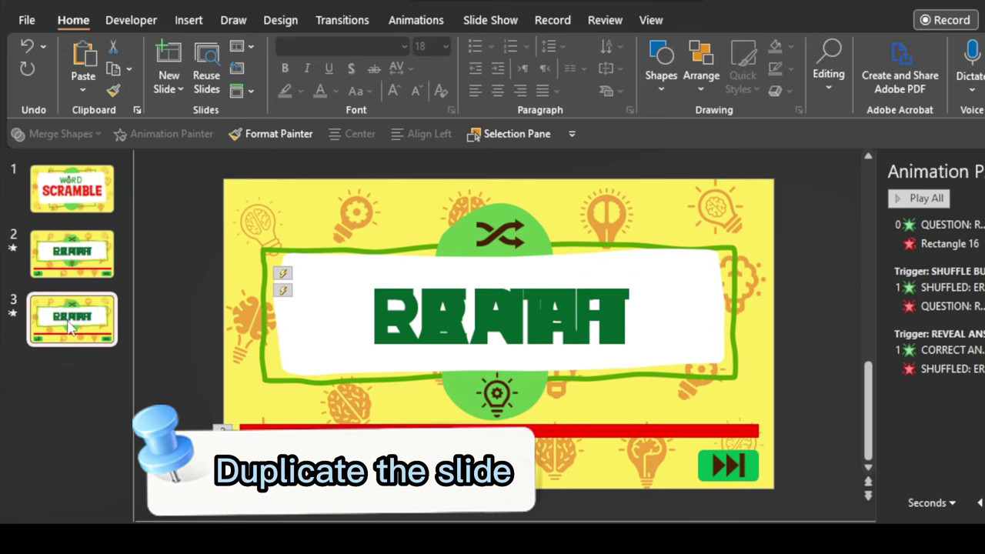
{"action": "key", "text": "ctrl+d"}
{"action": "key", "text": "ctrl+d"}
{"action": "key", "text": "ctrl+d"}
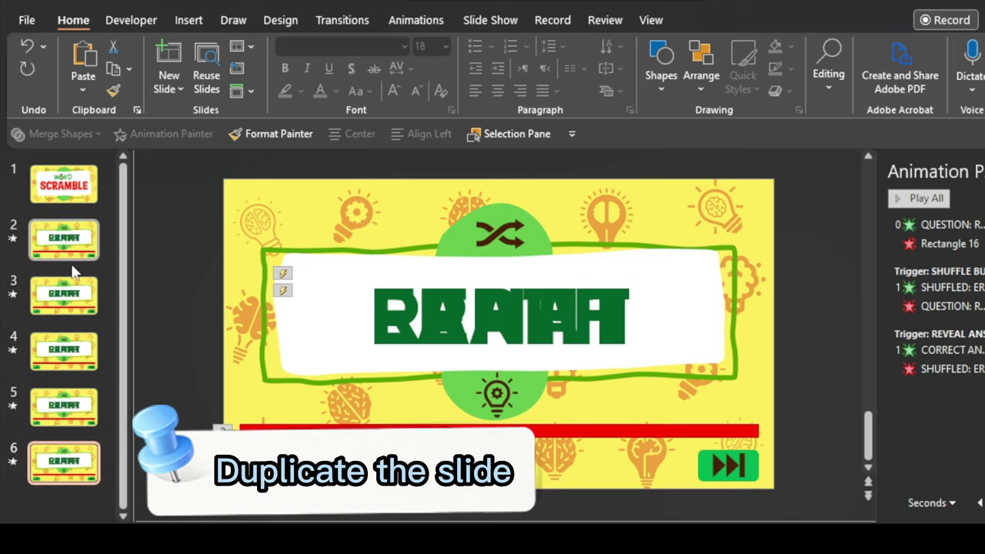
- On slide 3, spread the overlapping word boxes apart and change the answer EARTH to VOLCANO
{"action": "left_click", "coordinate": [74, 271]}
{"action": "left_click", "coordinate": [531, 370]}
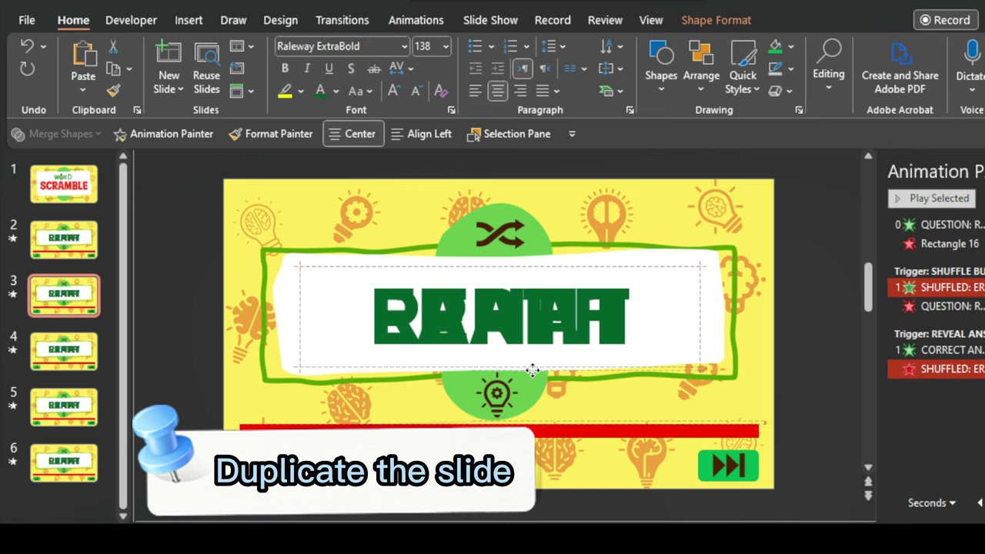
{"action": "left_click_drag", "start_coordinate": [532, 370], "coordinate": [535, 444]}
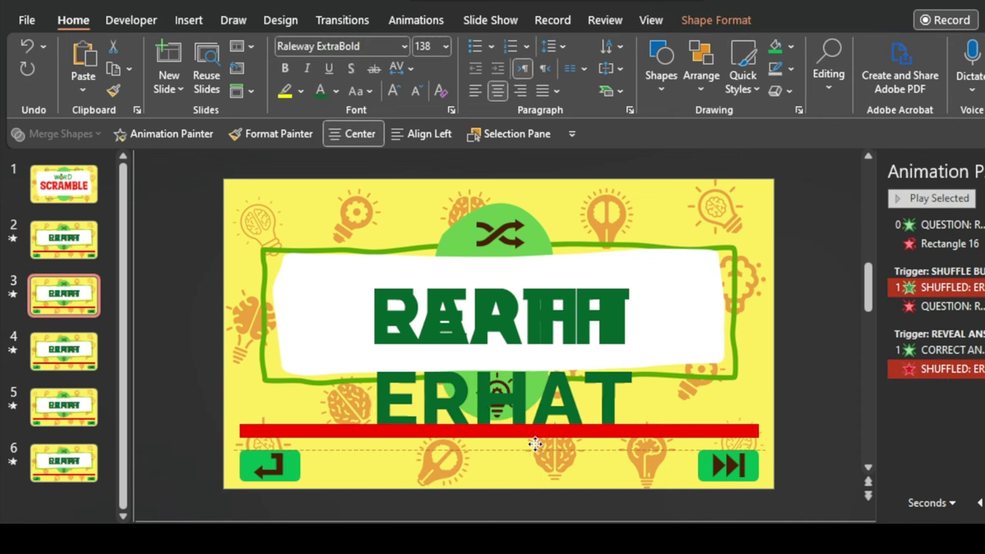
{"action": "left_click", "coordinate": [541, 271]}
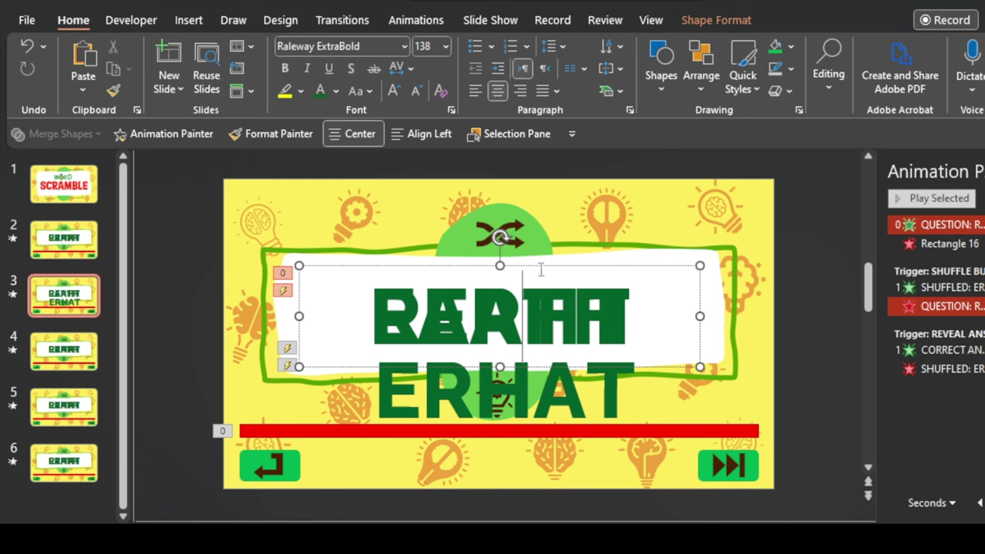
{"action": "left_click_drag", "start_coordinate": [541, 271], "coordinate": [541, 197]}
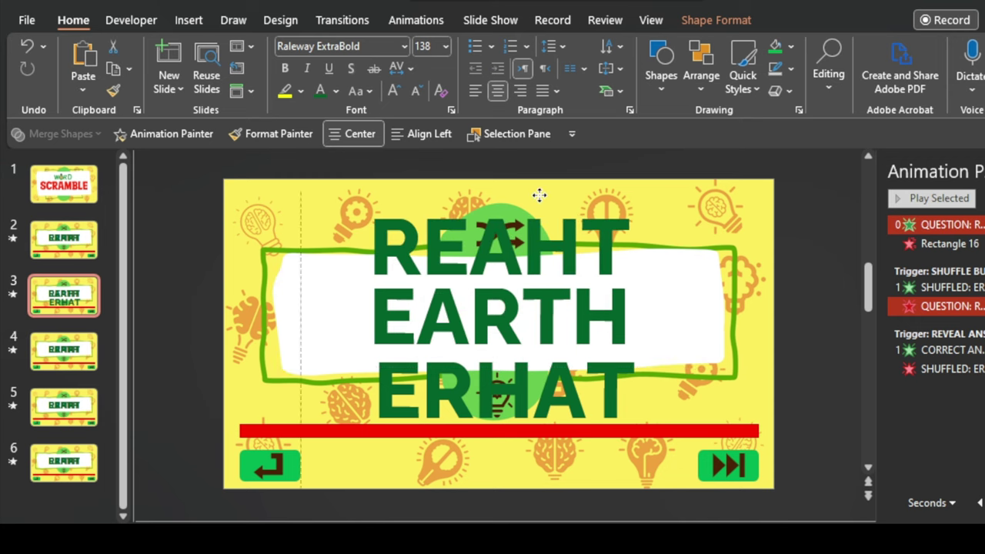
{"action": "left_click", "coordinate": [541, 320]}
{"action": "double_click", "coordinate": [541, 320]}
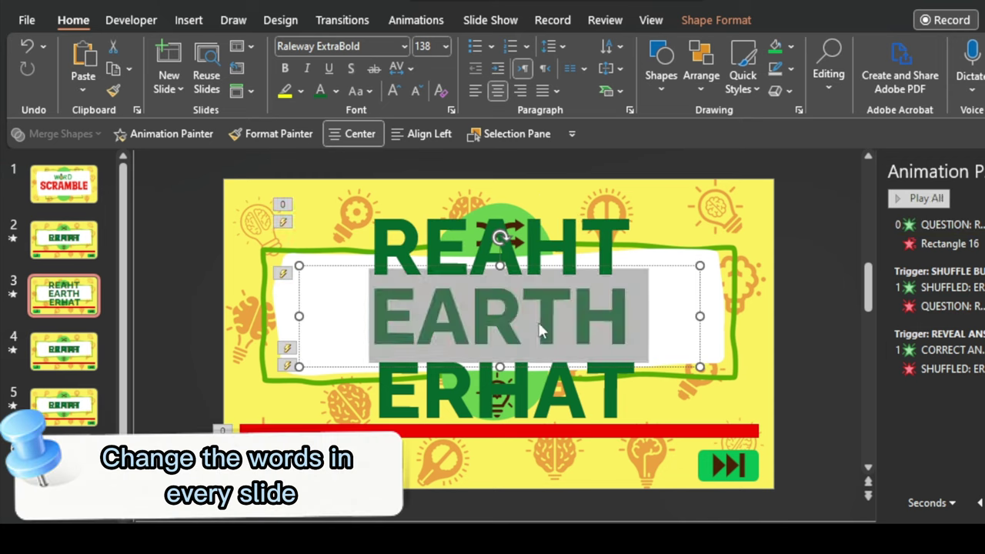
{"action": "type", "text": "VOLCANO"}
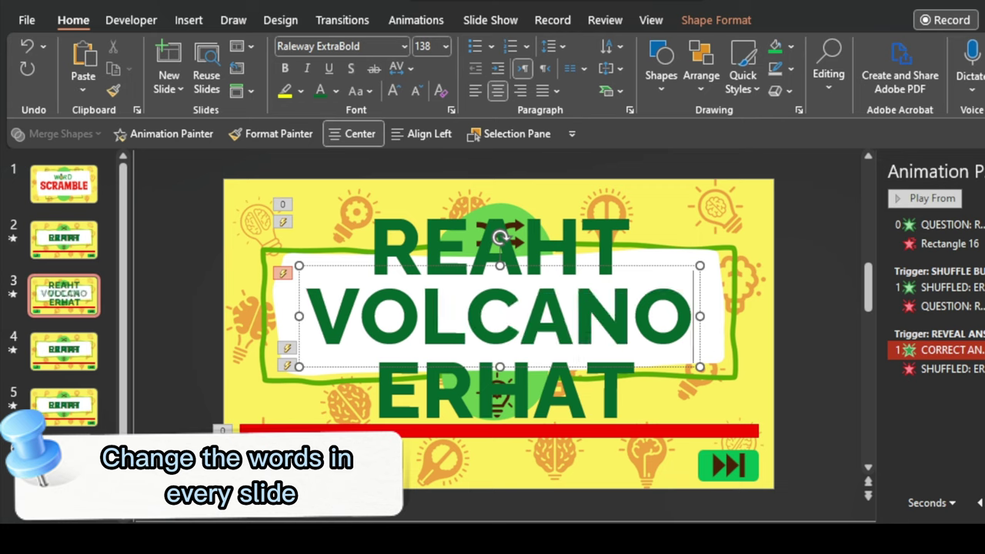
- Replace ERHAT in the bottom shuffled box with VOLCANO
{"action": "left_click", "coordinate": [535, 414]}
{"action": "double_click", "coordinate": [545, 413]}
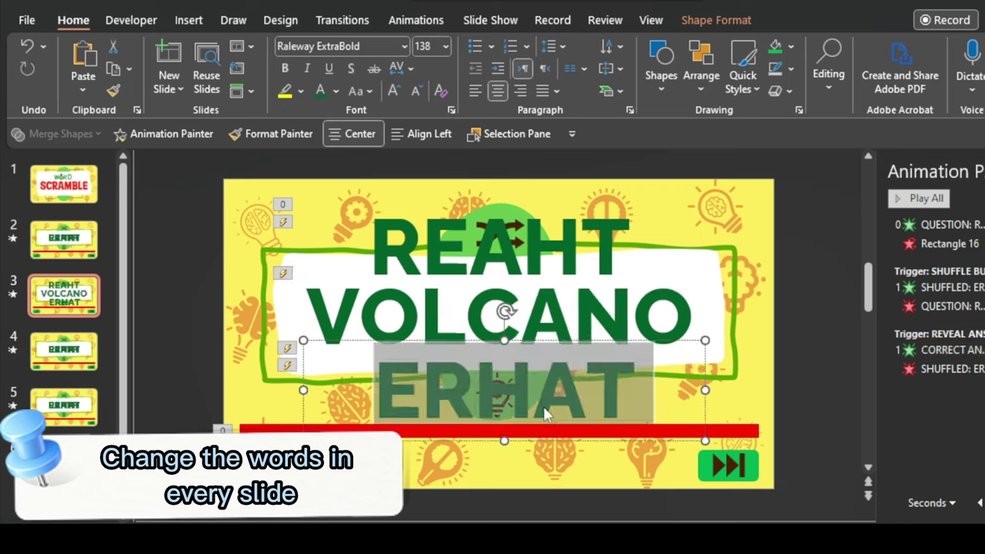
{"action": "type", "text": "VOL"}
{"action": "type", "text": "CAN"}
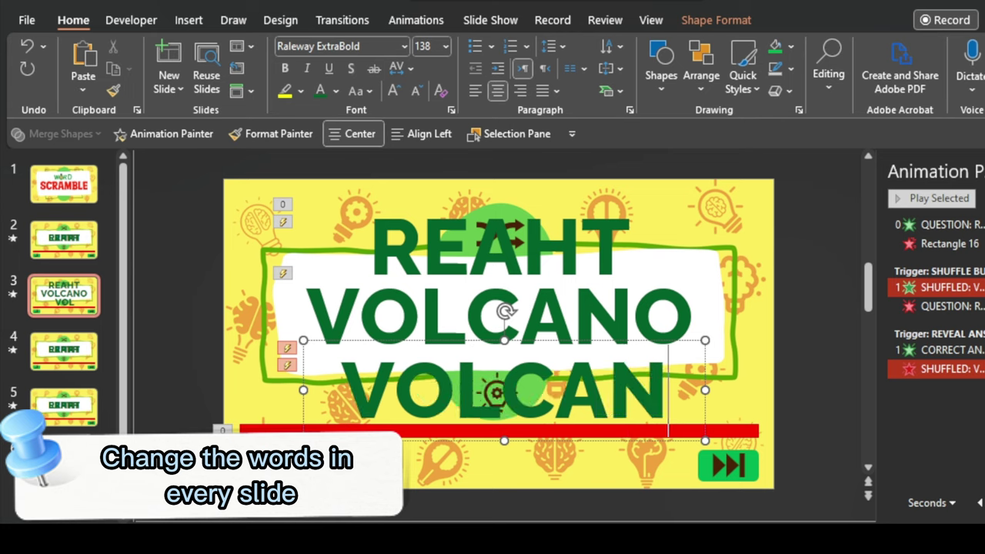
{"action": "type", "text": "O"}
- Move letters in the bottom word to scramble it into VNOLOCA
{"action": "left_click", "coordinate": [658, 402]}
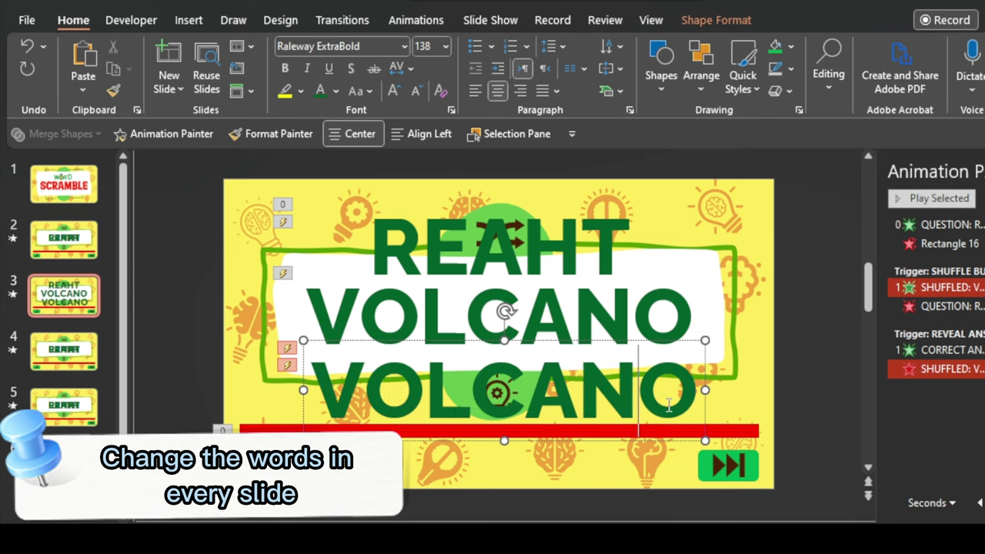
{"action": "double_click", "coordinate": [680, 407]}
{"action": "left_click_drag", "start_coordinate": [690, 402], "coordinate": [663, 402]}
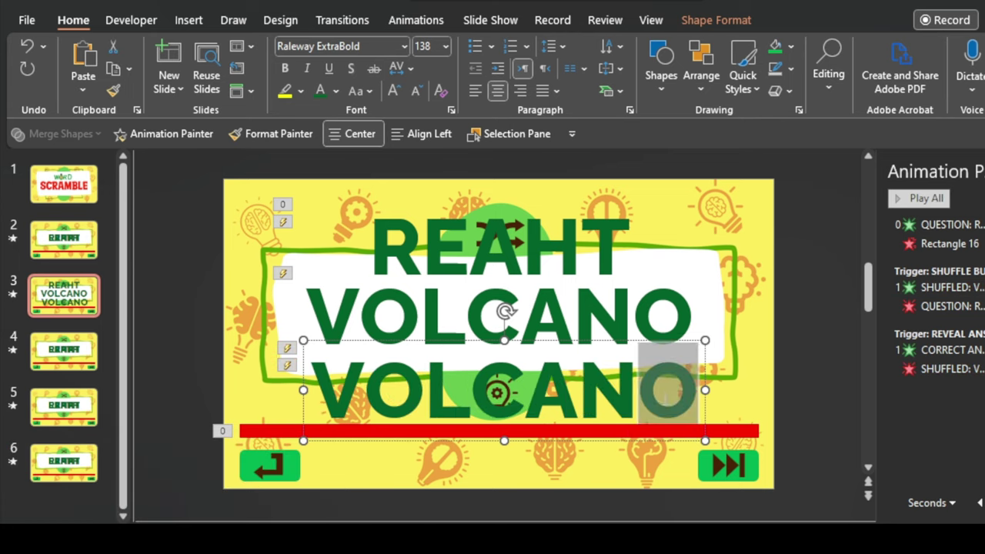
{"action": "key", "text": "ctrl+x"}
{"action": "key", "text": "Left"}
{"action": "key", "text": "Left"}
{"action": "key", "text": "Left"}
{"action": "key", "text": "ctrl+v"}
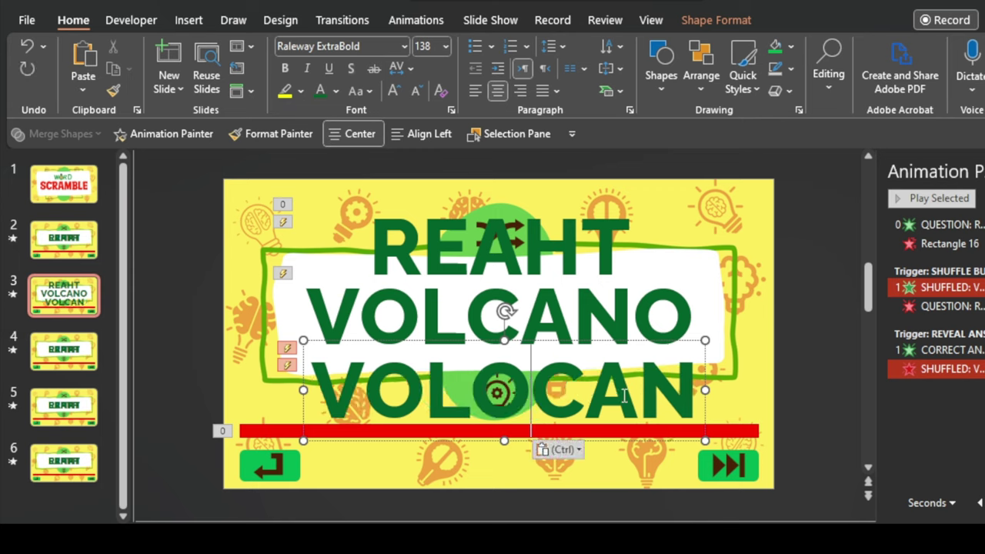
{"action": "key", "text": "shift+Left"}
{"action": "key", "text": "BackSpace"}
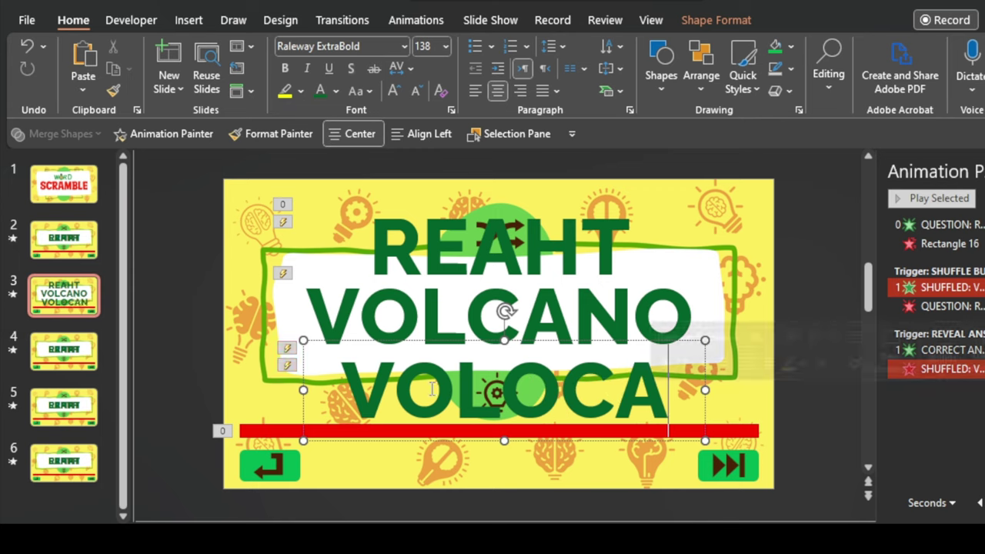
{"action": "left_click", "coordinate": [410, 395]}
{"action": "key", "text": "ctrl+v"}
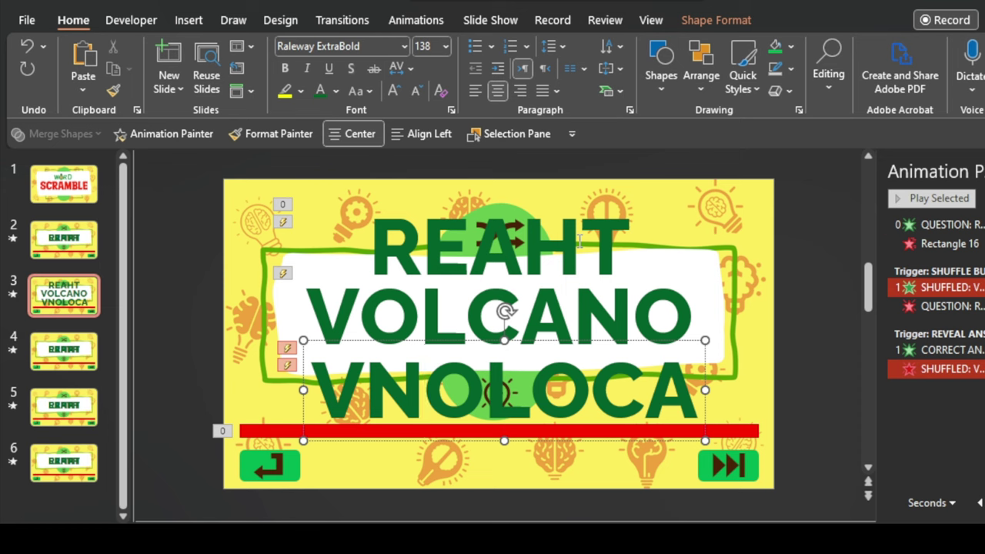
- Copy VOLCANO over REAHT in the top box and scramble it into ONLVOCA
{"action": "left_click", "coordinate": [610, 245]}
{"action": "left_click", "coordinate": [441, 346]}
{"action": "key", "text": "ctrl+a"}
{"action": "key", "text": "ctrl+c"}
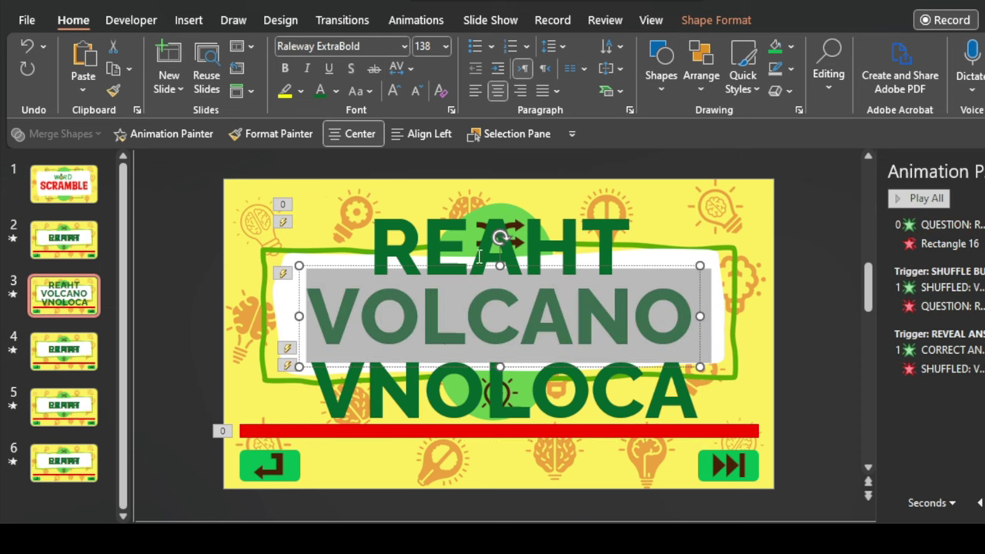
{"action": "double_click", "coordinate": [476, 240]}
{"action": "key", "text": "ctrl+v"}
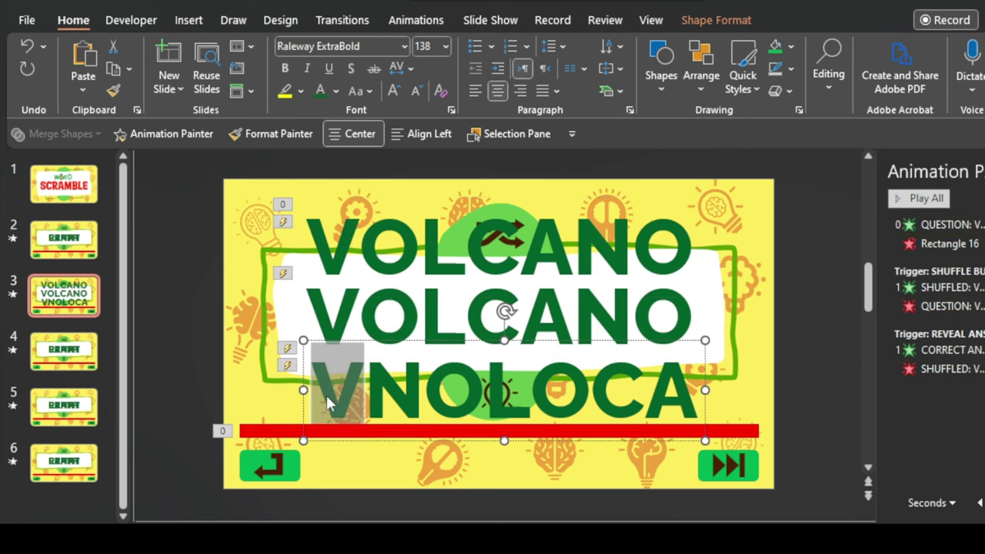
{"action": "key", "text": "alt+F10"}
{"action": "left_click_drag", "start_coordinate": [292, 245], "coordinate": [404, 245]}
{"action": "mouse_move", "coordinate": [561, 254]}
{"action": "left_mouse_down"}
{"action": "mouse_move", "coordinate": [616, 254]}
{"action": "mouse_move", "coordinate": [322, 254]}
{"action": "left_mouse_up"}
{"action": "mouse_move", "coordinate": [617, 254]}
{"action": "left_mouse_down"}
{"action": "mouse_move", "coordinate": [679, 254]}
{"action": "mouse_move", "coordinate": [510, 254]}
{"action": "left_mouse_up"}
- Align slide 3's three word boxes centered and stacked at the middle
{"action": "left_click", "coordinate": [492, 318]}
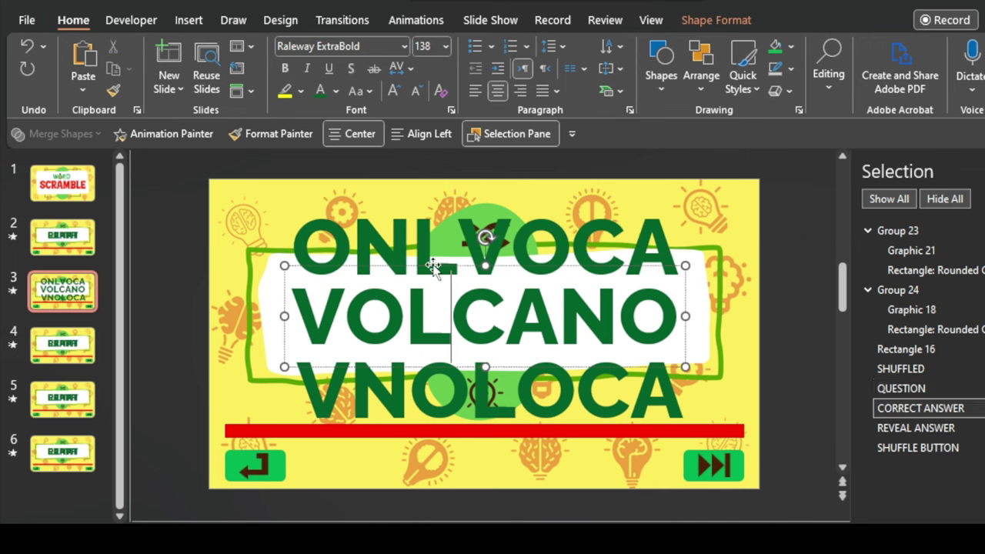
{"action": "left_click", "coordinate": [485, 246], "text": "shift"}
{"action": "left_click", "coordinate": [484, 389], "text": "shift"}
{"action": "left_click", "coordinate": [716, 20]}
{"action": "left_click", "coordinate": [881, 47]}
{"action": "left_click", "coordinate": [910, 169]}
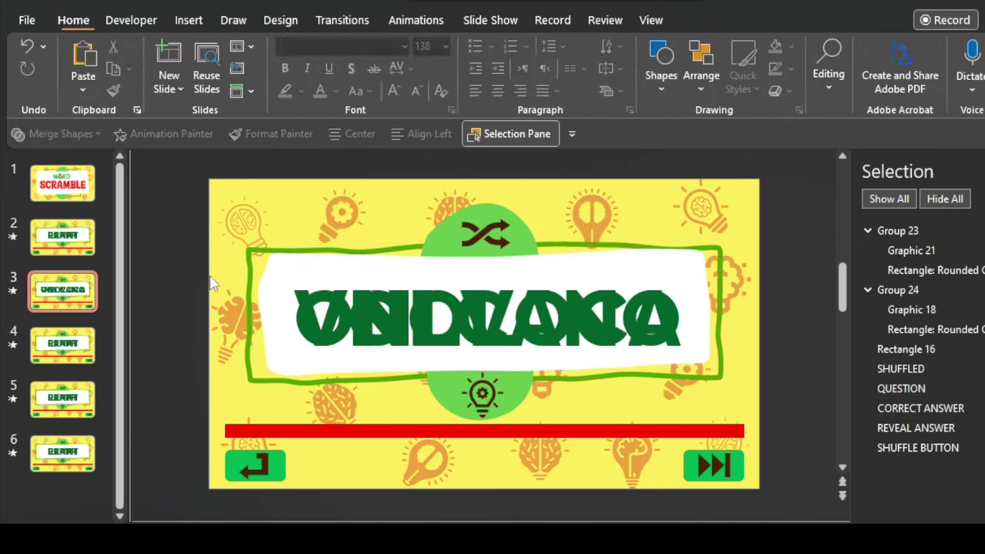
- On slide 4, change the answer word to CRATER and paste it into the other boxes
{"action": "left_click_drag", "start_coordinate": [460, 204], "coordinate": [460, 192]}
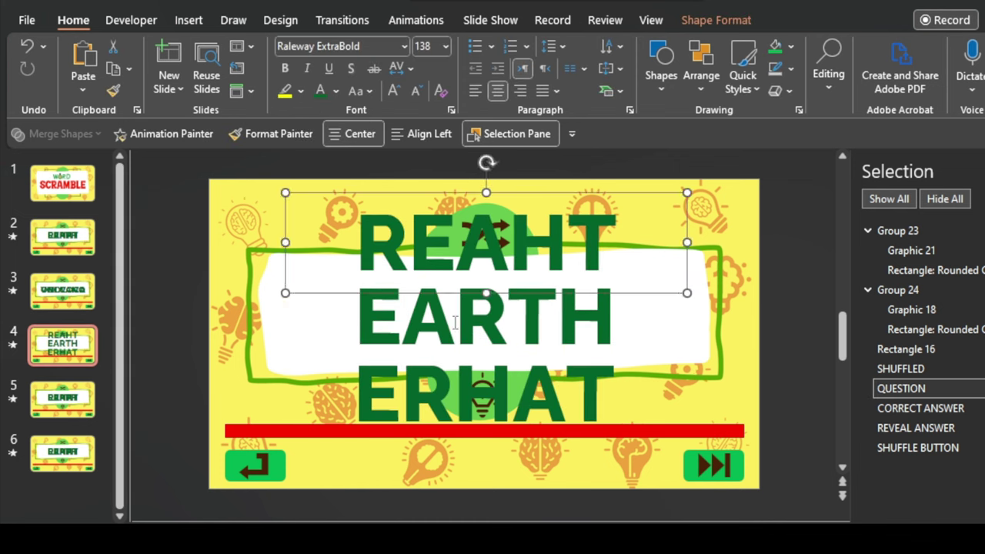
{"action": "double_click", "coordinate": [485, 316]}
{"action": "type", "text": "CRATER"}
{"action": "left_click", "coordinate": [514, 362]}
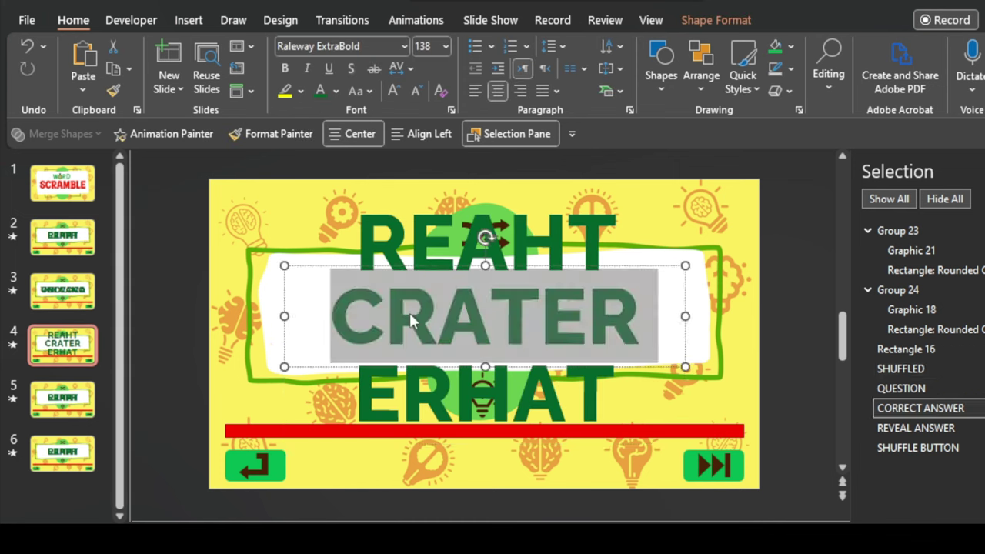
{"action": "key", "text": "ctrl+v"}
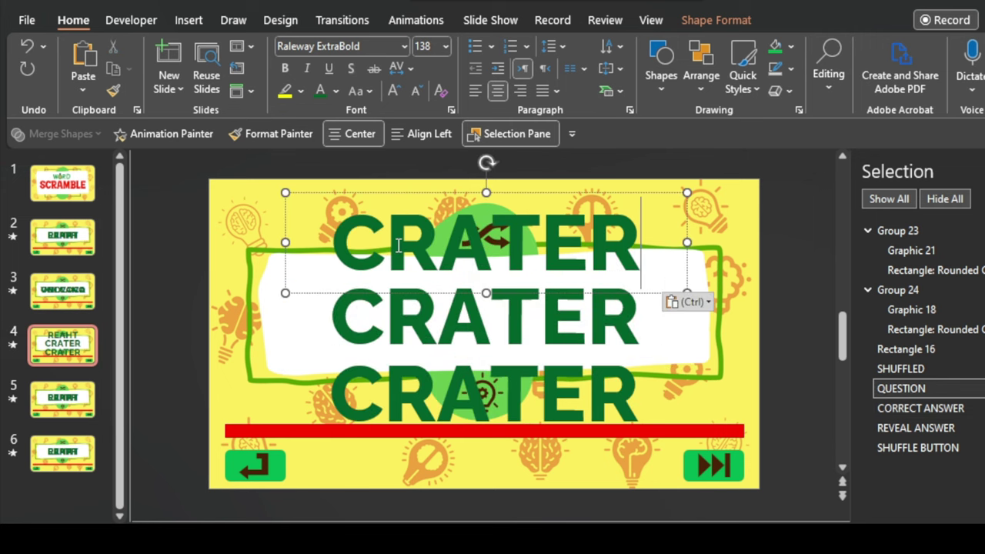
- Rearrange the bottom word's letters into CRATRE
{"action": "left_click_drag", "start_coordinate": [385, 393], "coordinate": [431, 393]}
{"action": "key", "text": "ctrl+x"}
{"action": "left_click", "coordinate": [517, 393]}
{"action": "key", "text": "ctrl+v"}
{"action": "left_click", "coordinate": [640, 392]}
{"action": "key", "text": "BackSpace"}
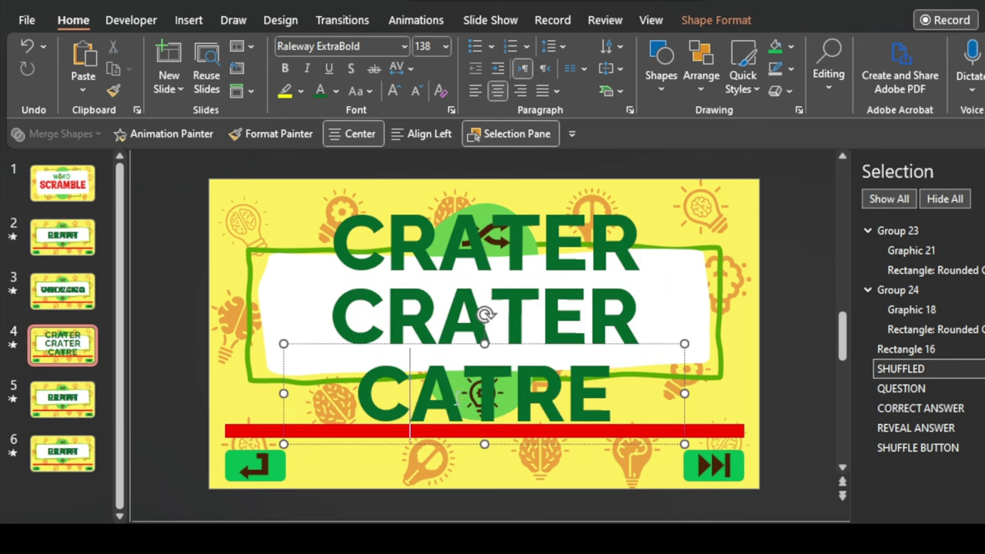
- Rearrange the top word's letters into ACERTR
{"action": "left_click", "coordinate": [385, 392]}
{"action": "key", "text": "ctrl+v"}
{"action": "mouse_move", "coordinate": [435, 246]}
{"action": "left_mouse_down"}
{"action": "mouse_move", "coordinate": [479, 247]}
{"action": "mouse_move", "coordinate": [332, 246]}
{"action": "left_mouse_up"}
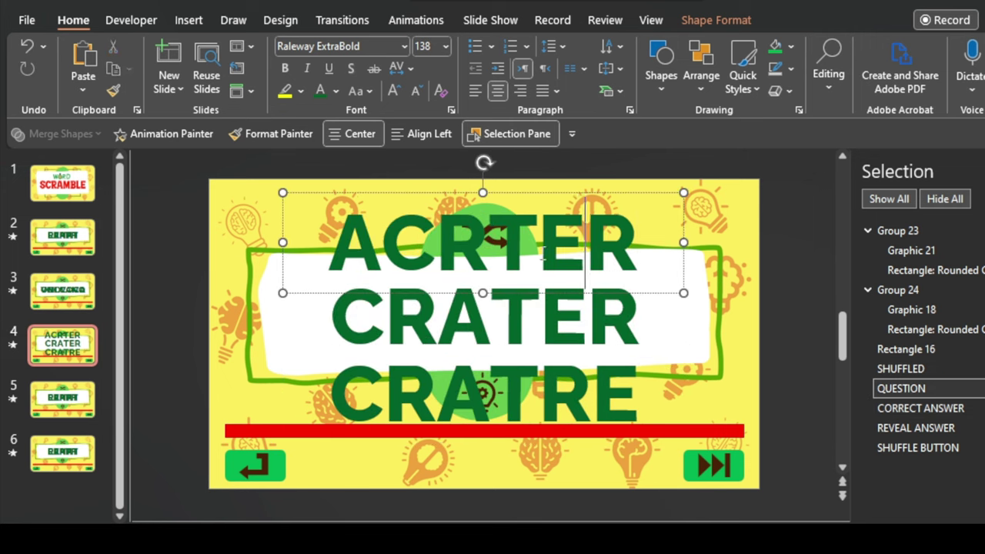
{"action": "left_click_drag", "start_coordinate": [584, 246], "coordinate": [535, 246]}
{"action": "key", "text": "ctrl+x"}
{"action": "left_click", "coordinate": [436, 246]}
{"action": "key", "text": "ctrl+v"}
- Align slide 4's three word boxes centered and stacked at the middle
{"action": "left_click", "coordinate": [524, 280], "text": "shift"}
{"action": "left_click", "coordinate": [715, 19]}
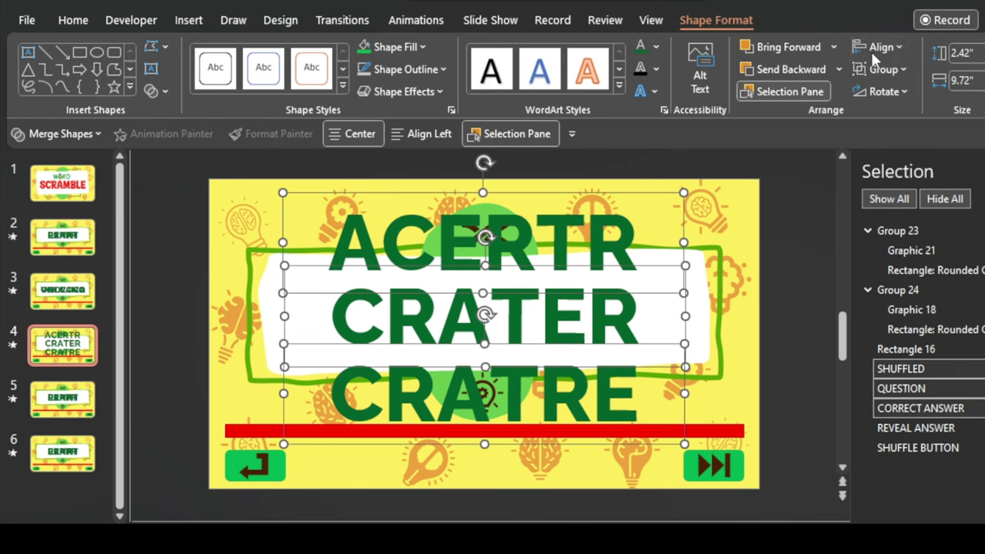
{"action": "left_click", "coordinate": [881, 46]}
{"action": "left_click", "coordinate": [892, 167]}
{"action": "left_click", "coordinate": [881, 47]}
{"action": "left_click", "coordinate": [893, 92]}
- On slide 5, enter MAGMA as the answer and paste it into the top and bottom boxes
{"action": "key", "text": "Page_Down"}
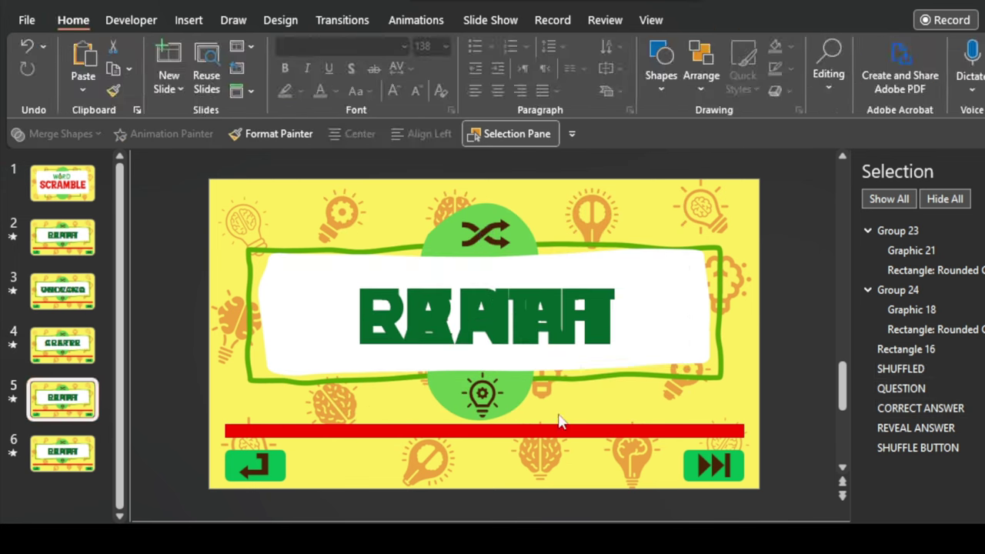
{"action": "type", "text": "MAGMA"}
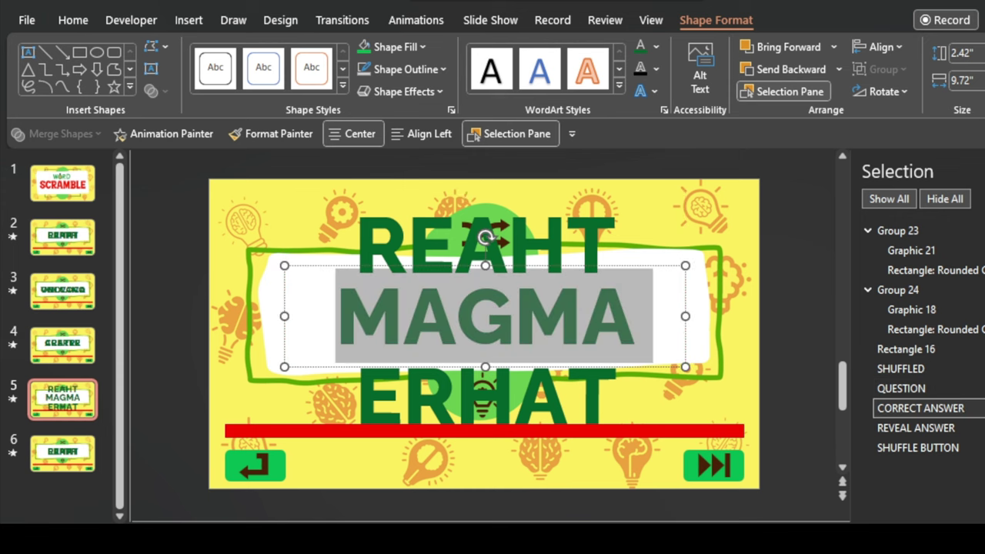
{"action": "left_click", "coordinate": [435, 385]}
{"action": "key", "text": "ctrl+v"}
{"action": "left_click", "coordinate": [484, 247]}
{"action": "key", "text": "ctrl+v"}
{"action": "left_click", "coordinate": [447, 393]}
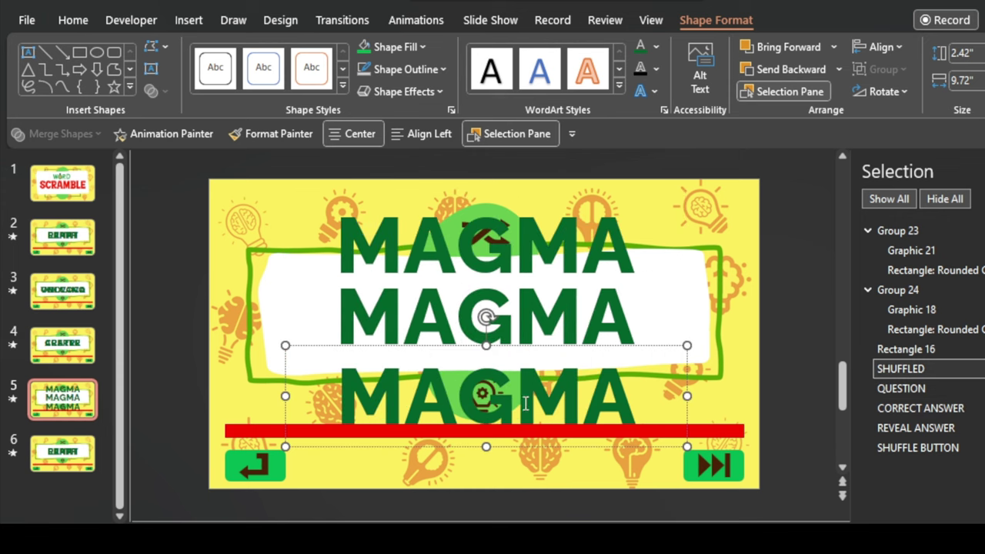
{"action": "left_click_drag", "start_coordinate": [517, 403], "coordinate": [579, 403]}
{"action": "key", "text": "ctrl+x"}
{"action": "left_click", "coordinate": [460, 403]}
- Scramble slide 5's shuffled words into MAMGA and AMGAM
{"action": "key", "text": "ctrl+v"}
{"action": "left_click_drag", "start_coordinate": [402, 257], "coordinate": [454, 257]}
{"action": "key", "text": "ctrl+x"}
{"action": "key", "text": "Home"}
{"action": "key", "text": "ctrl+v"}
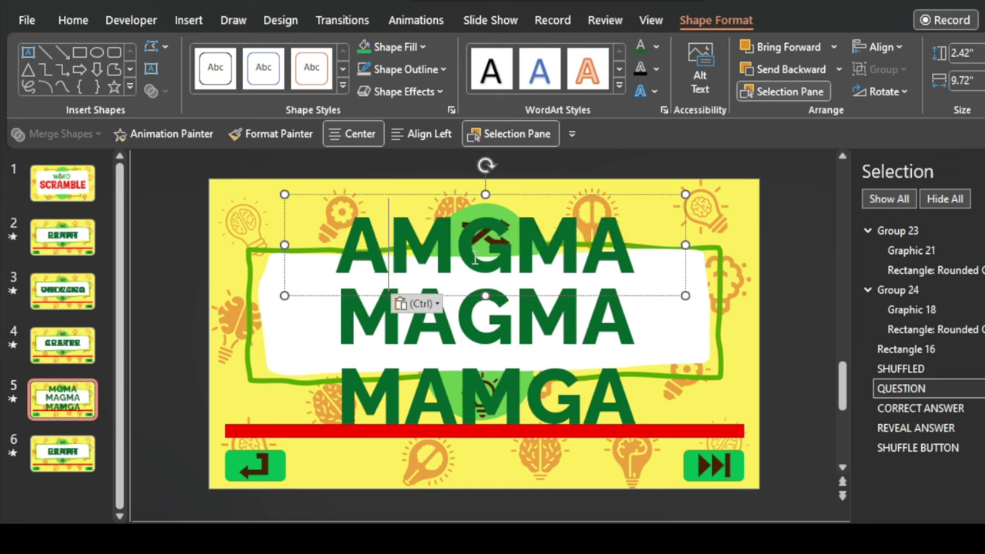
{"action": "key", "text": "End"}
{"action": "key", "text": "shift+Left"}
{"action": "key", "text": "ctrl+x"}
{"action": "key", "text": "Left"}
{"action": "key", "text": "ctrl+v"}
- Align slide 5's word boxes into a centered middle stack
{"action": "left_click", "coordinate": [900, 368], "text": "ctrl"}
{"action": "left_click", "coordinate": [920, 408], "text": "ctrl"}
{"action": "left_click", "coordinate": [881, 47]}
{"action": "left_click", "coordinate": [904, 146]}
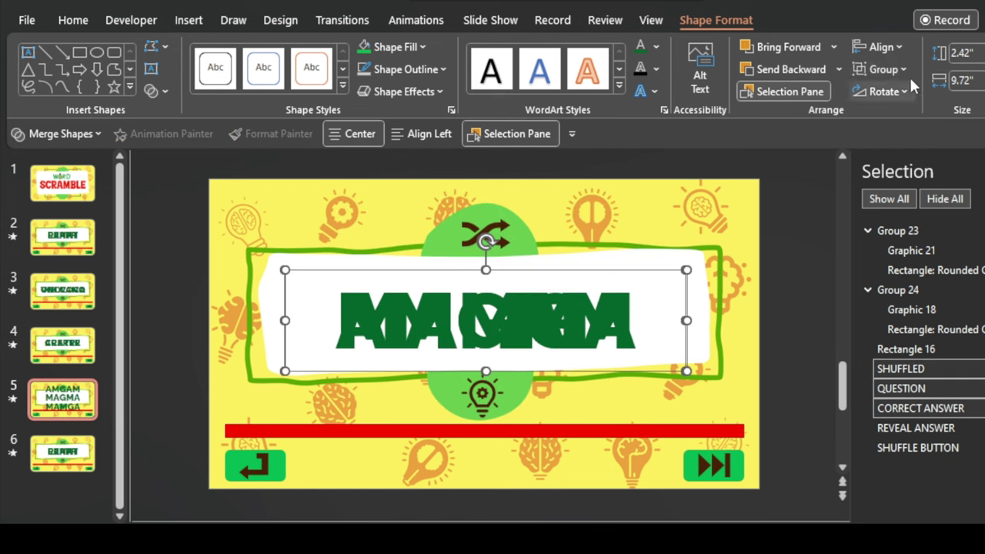
{"action": "key", "text": "Page_Down"}
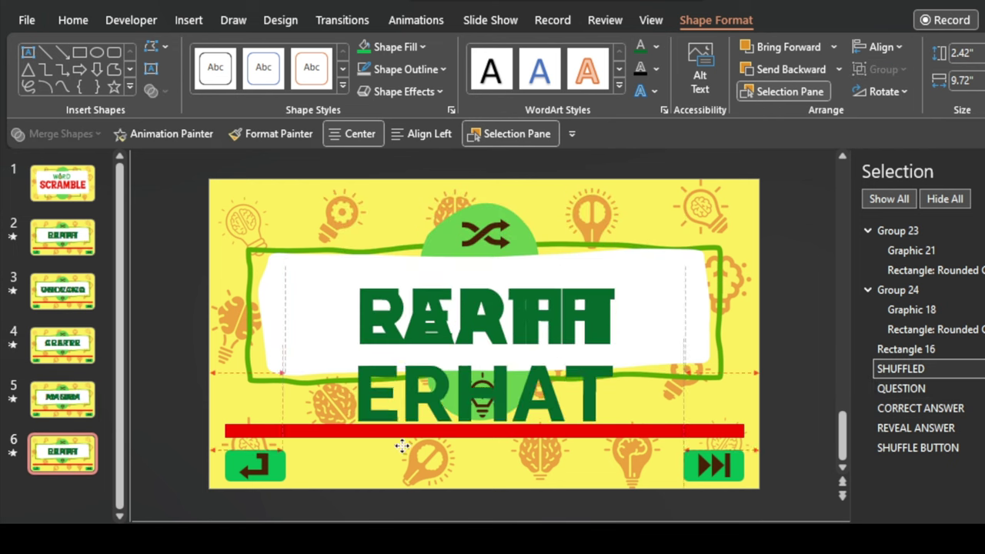
- On slide 6, change the answer to ERUPTION and paste it over ERHAT and REAHT
{"action": "double_click", "coordinate": [484, 315]}
{"action": "type", "text": "ERUPTIO"}
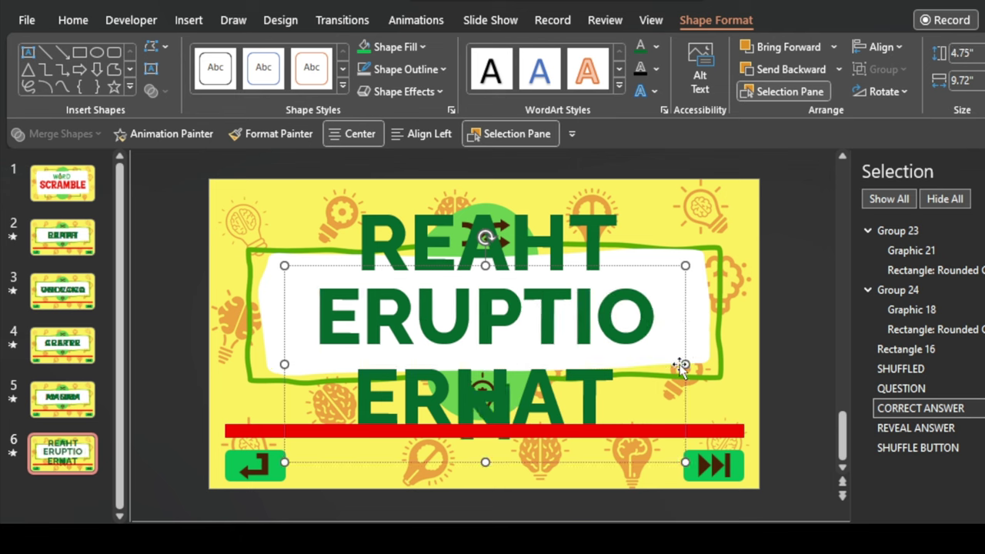
{"action": "type", "text": "N"}
{"action": "key", "text": "ctrl+a"}
{"action": "key", "text": "ctrl+c"}
{"action": "left_click", "coordinate": [382, 391]}
{"action": "key", "text": "ctrl+a"}
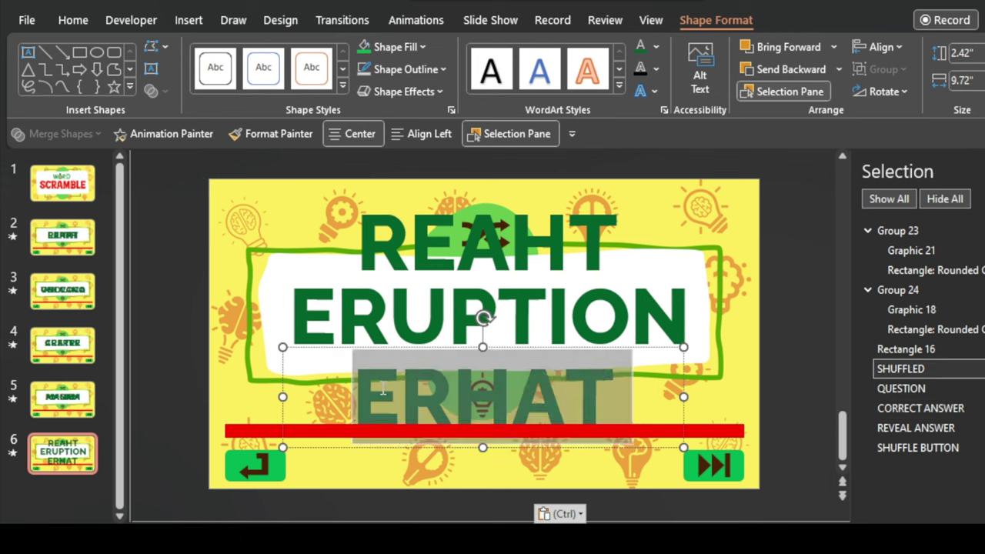
{"action": "key", "text": "ctrl+v"}
{"action": "left_click", "coordinate": [431, 242]}
{"action": "key", "text": "ctrl+a"}
{"action": "key", "text": "ctrl+v"}
- Cut and paste letters to scramble the bottom ERUPTION word
{"action": "left_click", "coordinate": [459, 345]}
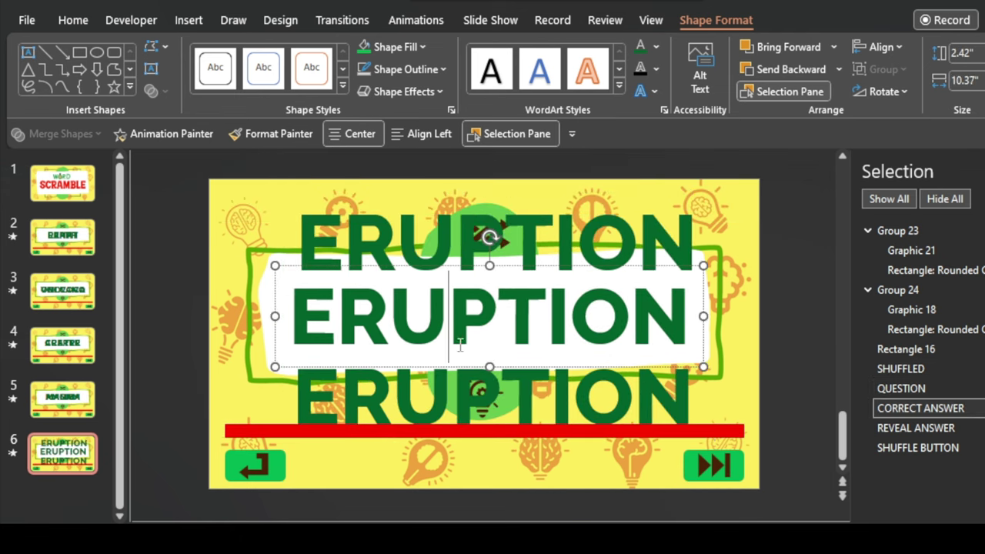
{"action": "left_click_drag", "start_coordinate": [500, 392], "coordinate": [635, 396]}
{"action": "key", "text": "ctrl+x"}
{"action": "left_click", "coordinate": [408, 397]}
{"action": "key", "text": "ctrl+v"}
{"action": "key", "text": "ctrl+x"}
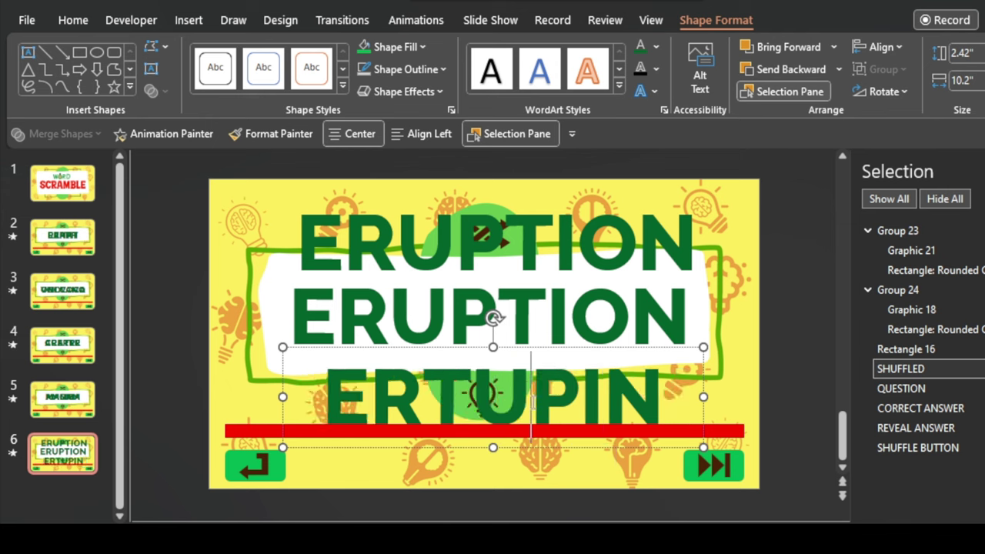
{"action": "key", "text": "ctrl+v"}
- Rearrange the top word's letters into ERTUOPIN
{"action": "left_click_drag", "start_coordinate": [560, 239], "coordinate": [578, 238]}
{"action": "key", "text": "ctrl+x"}
{"action": "left_click", "coordinate": [301, 243]}
{"action": "key", "text": "ctrl+v"}
{"action": "key", "text": "ctrl+x"}
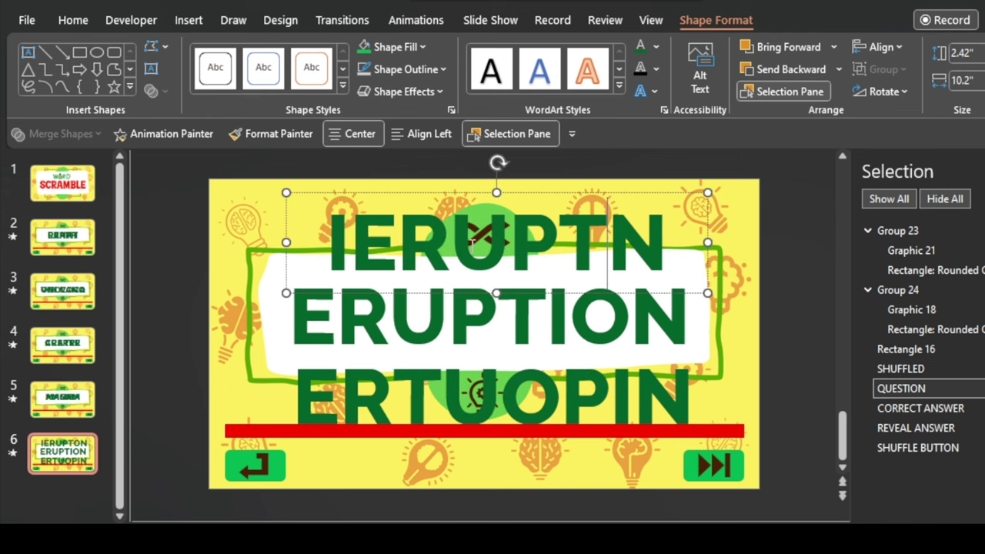
{"action": "key", "text": "Left"}
{"action": "key", "text": "ctrl+v"}
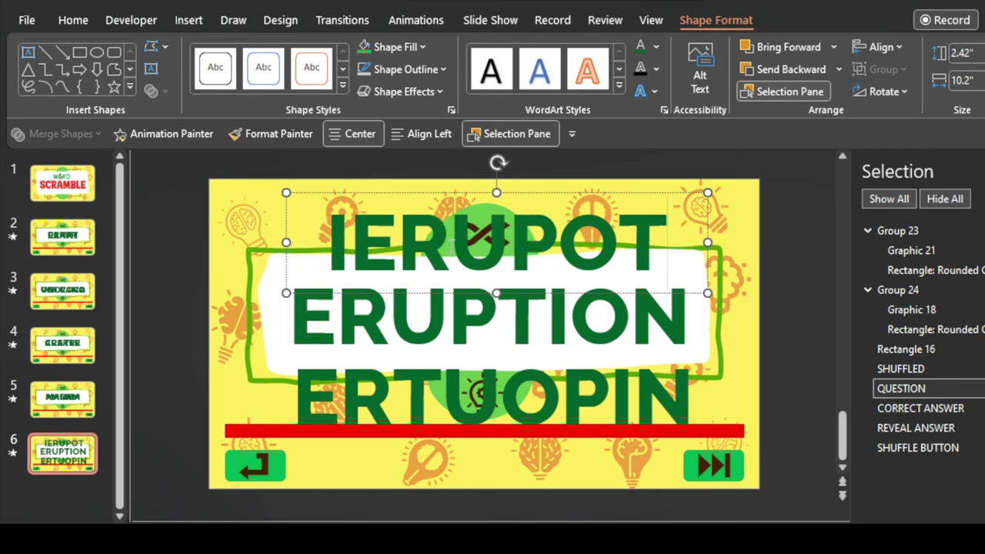
{"action": "key", "text": "ctrl+v"}
{"action": "left_click", "coordinate": [920, 408], "text": "ctrl"}
- Align the three word boxes on their middles and move the stack up into the white card
{"action": "left_click", "coordinate": [900, 369], "text": "ctrl"}
{"action": "left_click", "coordinate": [881, 47]}
{"action": "left_click", "coordinate": [911, 169]}
{"action": "left_click", "coordinate": [881, 47]}
{"action": "left_click", "coordinate": [880, 47]}
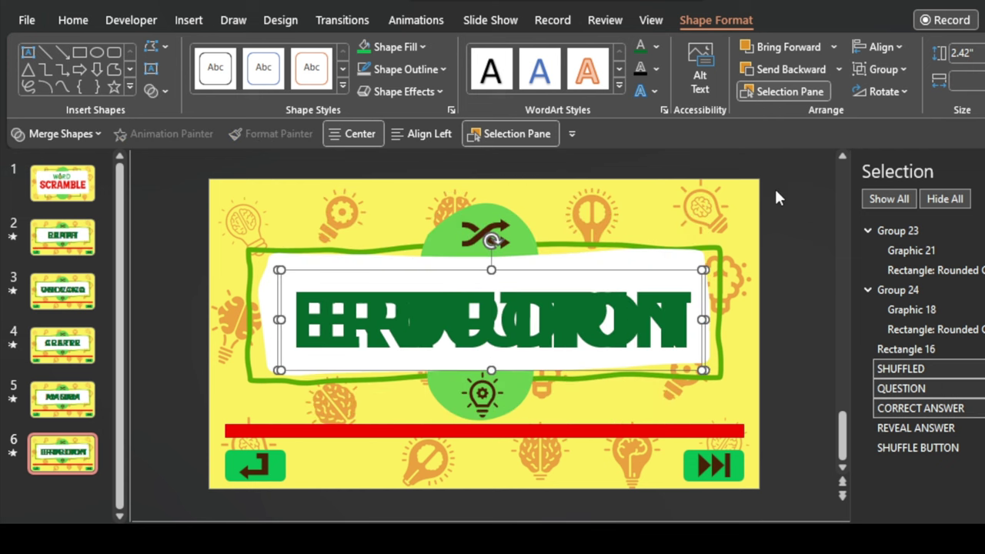
{"action": "left_click_drag", "start_coordinate": [534, 270], "coordinate": [529, 259]}
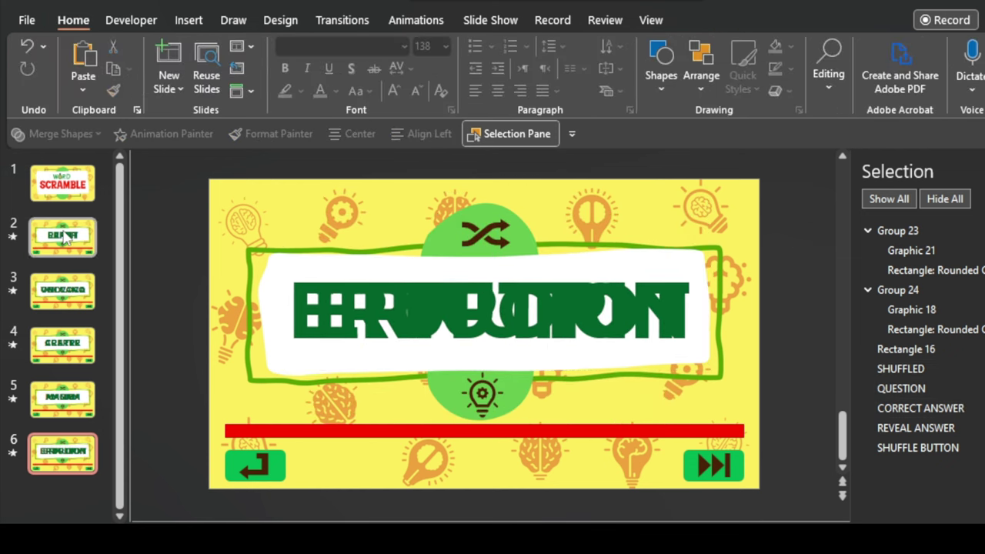
- Check slide 2, then return to the title slide
{"action": "left_click", "coordinate": [66, 239]}
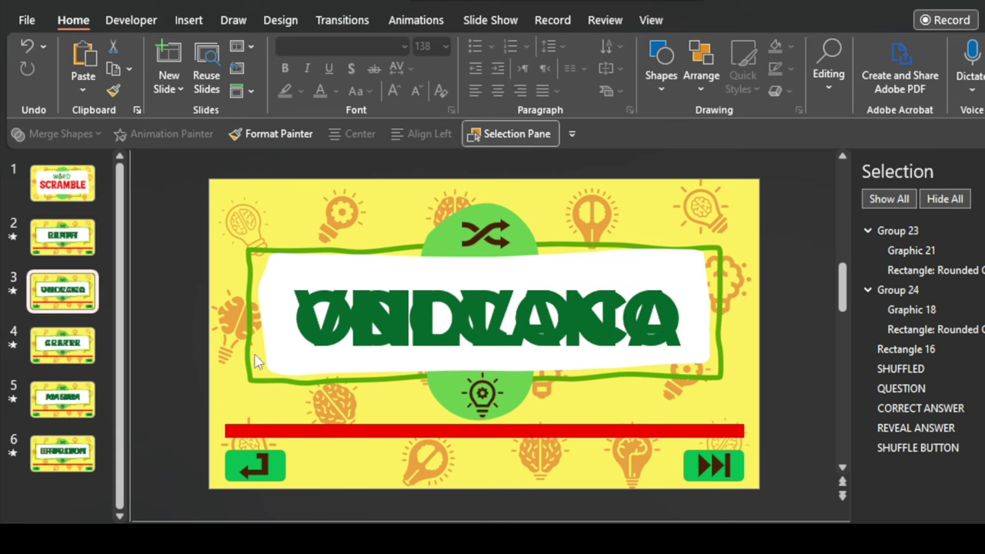
{"action": "key", "text": "Escape"}
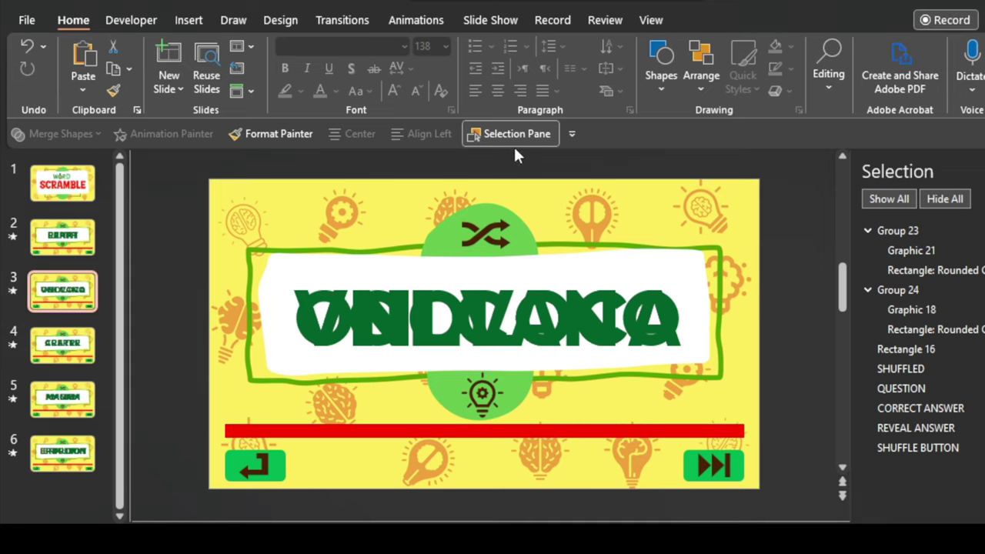
{"action": "left_click", "coordinate": [63, 183]}
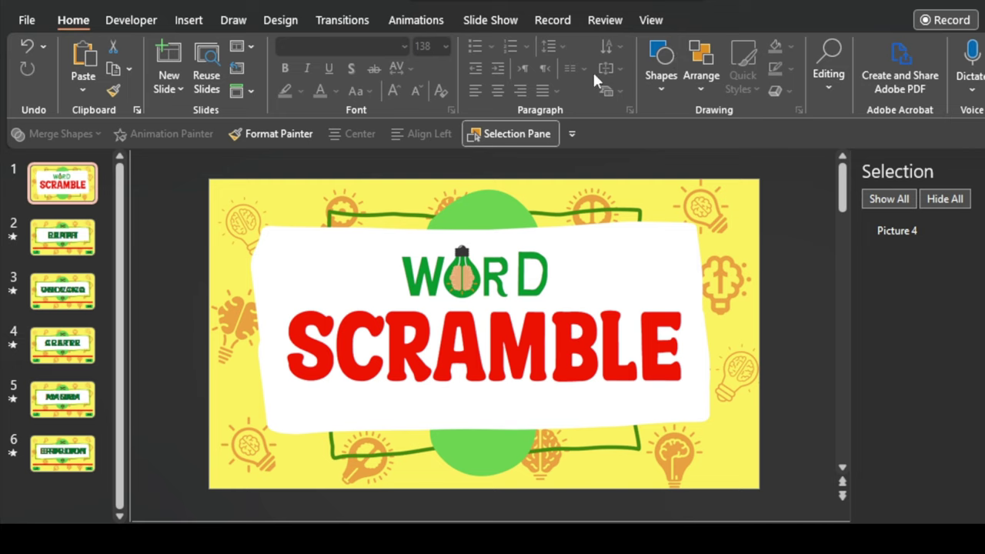
- Add a text box over the lower green circle reading PLAY
{"action": "left_click", "coordinate": [663, 81]}
{"action": "left_click", "coordinate": [657, 128]}
{"action": "left_click_drag", "start_coordinate": [444, 435], "coordinate": [539, 471]}
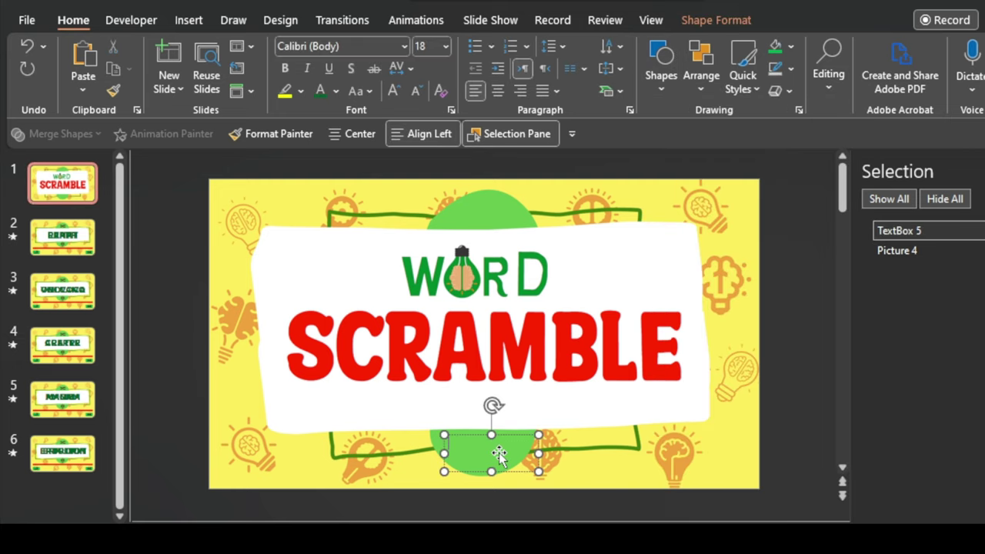
{"action": "type", "text": "START"}
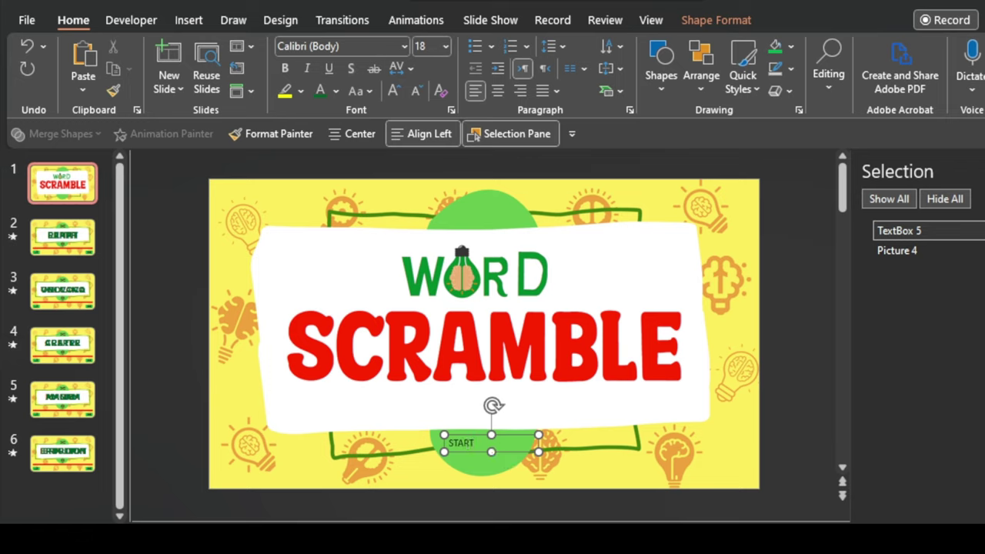
{"action": "key", "text": "ctrl+a"}
{"action": "left_click", "coordinate": [404, 46]}
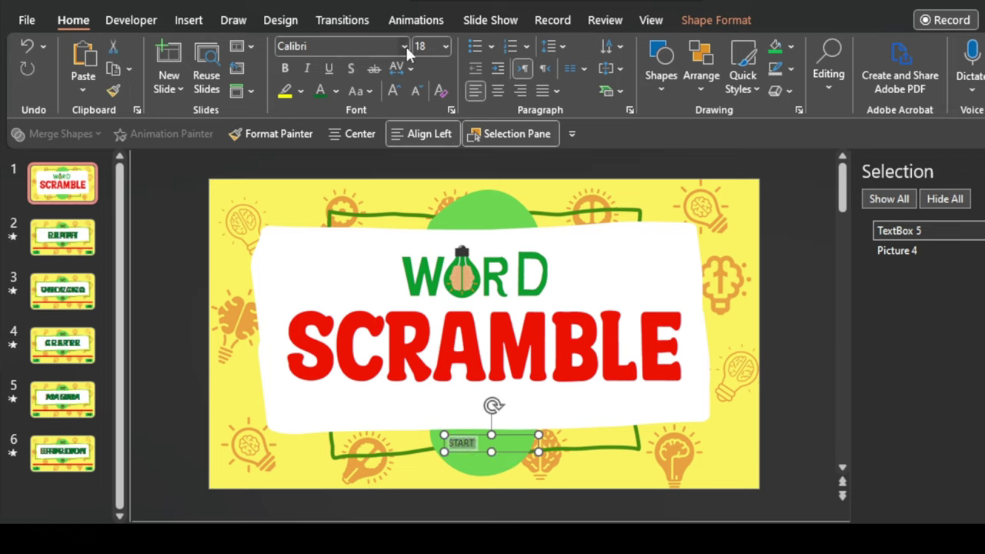
{"action": "scroll", "coordinate": [360, 454], "scroll_direction": "down", "scroll_amount": 2}
{"action": "scroll", "coordinate": [360, 456], "scroll_direction": "down", "scroll_amount": 4}
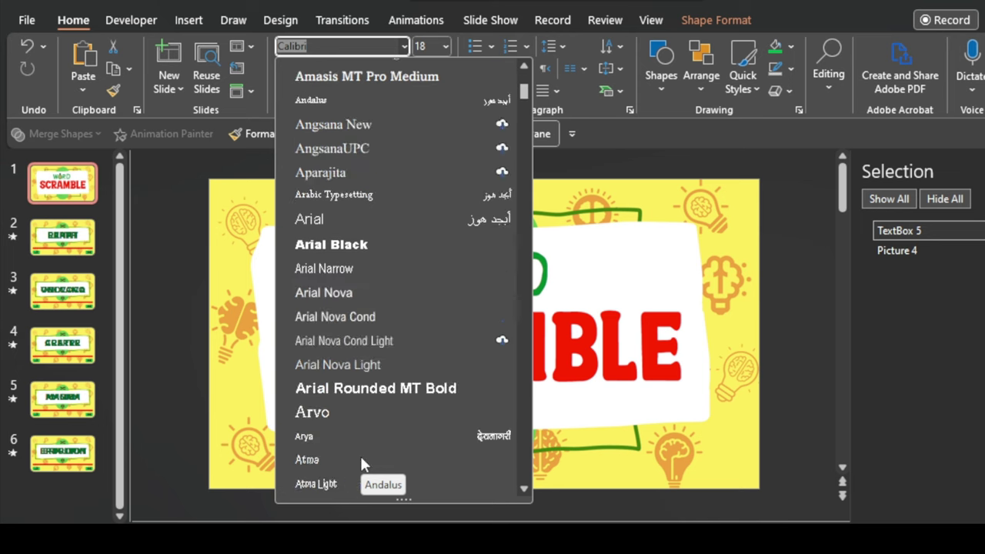
{"action": "scroll", "coordinate": [360, 457], "scroll_direction": "down", "scroll_amount": 3}
{"action": "scroll", "coordinate": [362, 460], "scroll_direction": "down", "scroll_amount": 4}
{"action": "scroll", "coordinate": [362, 460], "scroll_direction": "down", "scroll_amount": 4}
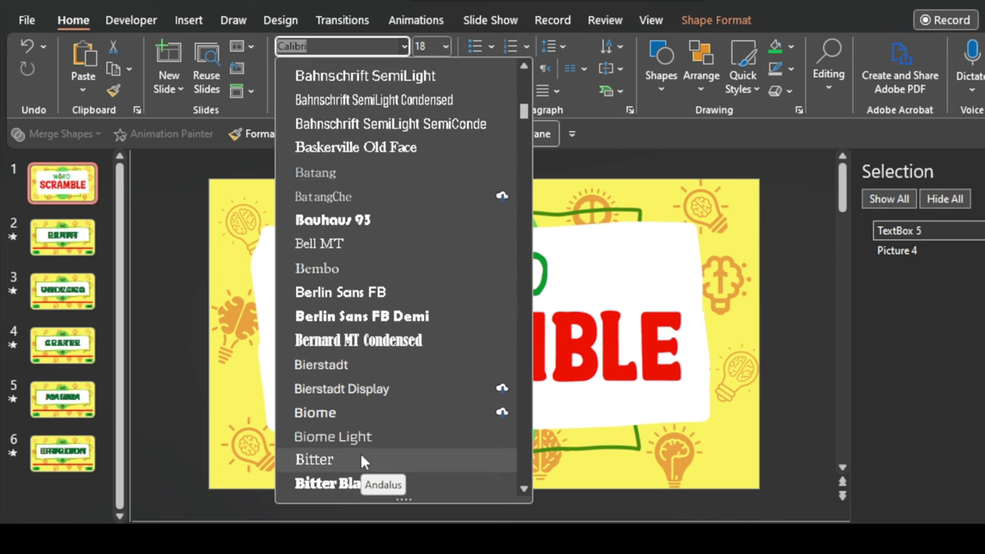
{"action": "key", "text": "Escape"}
{"action": "double_click", "coordinate": [480, 435]}
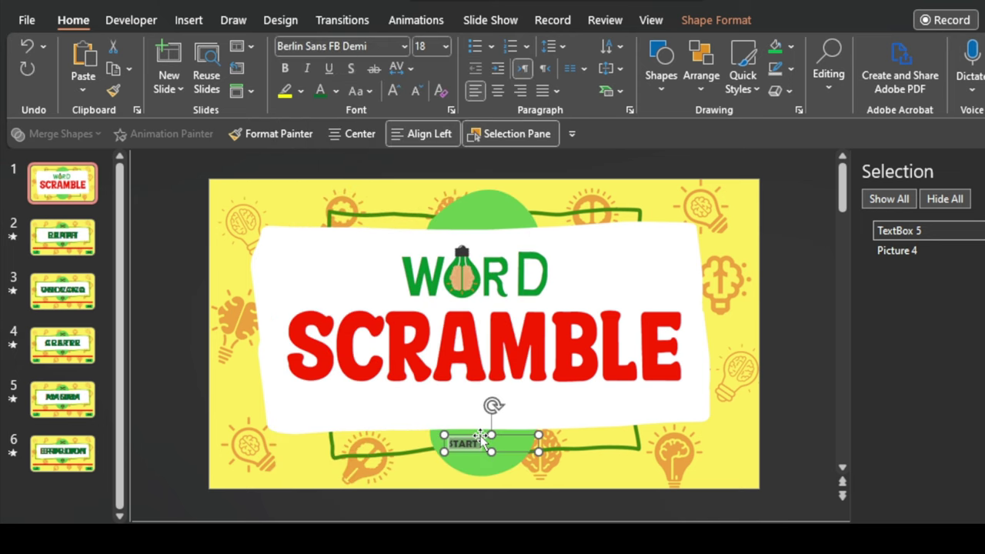
{"action": "type", "text": "PLA"}
{"action": "type", "text": "Y"}
- Enlarge the PLAY text to 48 pt and nudge the label up slightly
{"action": "key", "text": "ctrl+a"}
{"action": "left_click", "coordinate": [391, 92]}
{"action": "left_click", "coordinate": [392, 92]}
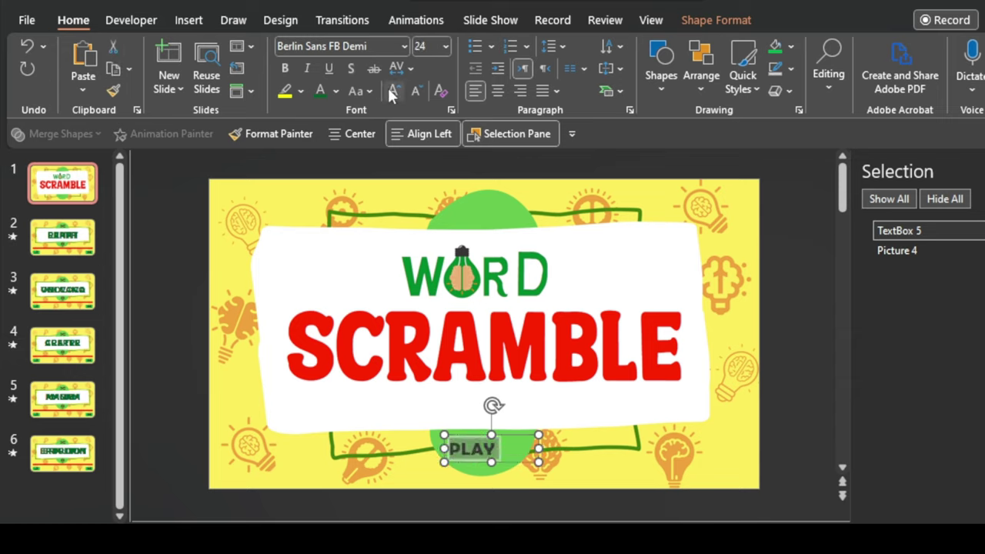
{"action": "left_click", "coordinate": [391, 92]}
{"action": "left_click", "coordinate": [391, 92]}
{"action": "left_click", "coordinate": [392, 92]}
{"action": "left_click", "coordinate": [391, 93]}
{"action": "left_click", "coordinate": [517, 433]}
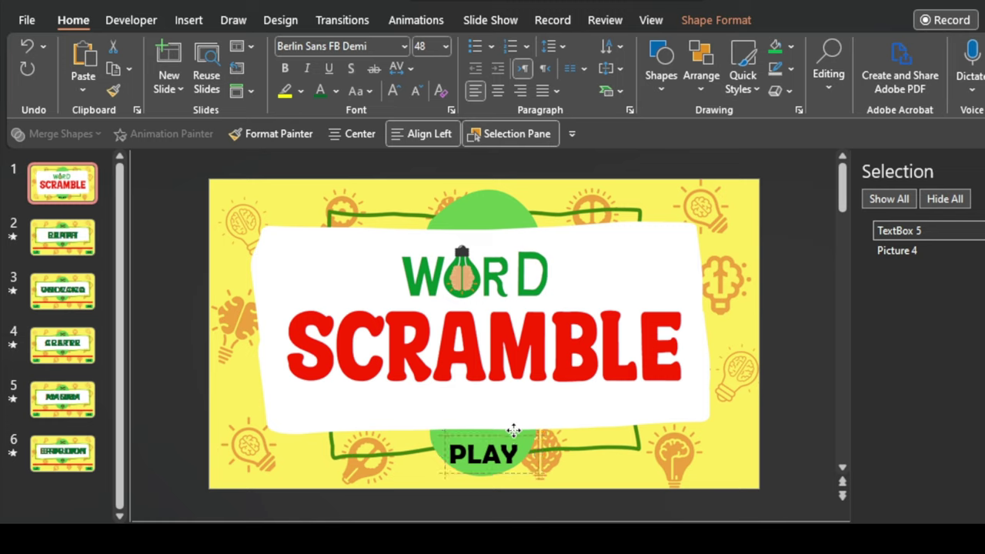
{"action": "left_click", "coordinate": [514, 433]}
{"action": "left_click", "coordinate": [610, 455]}
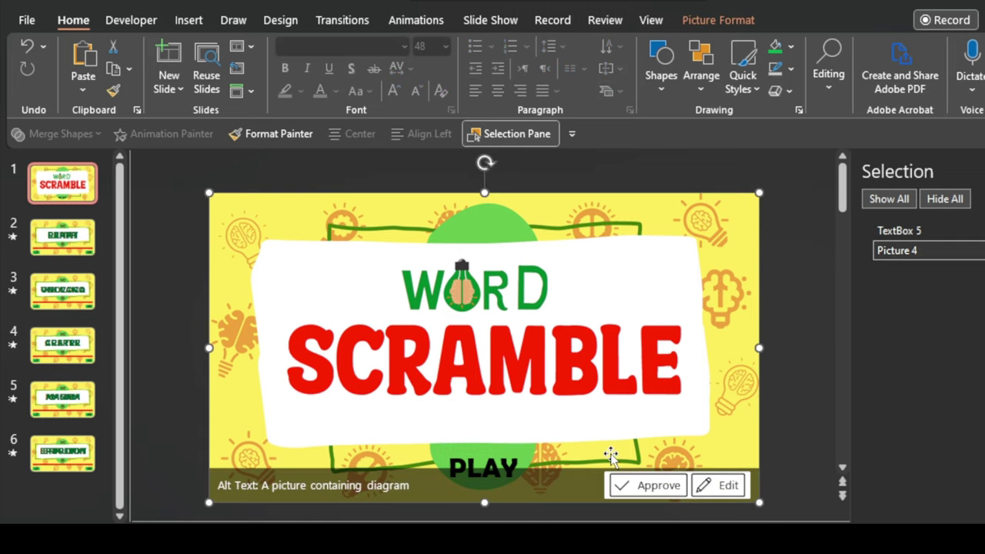
{"action": "left_click", "coordinate": [773, 452]}
{"action": "left_click", "coordinate": [508, 455]}
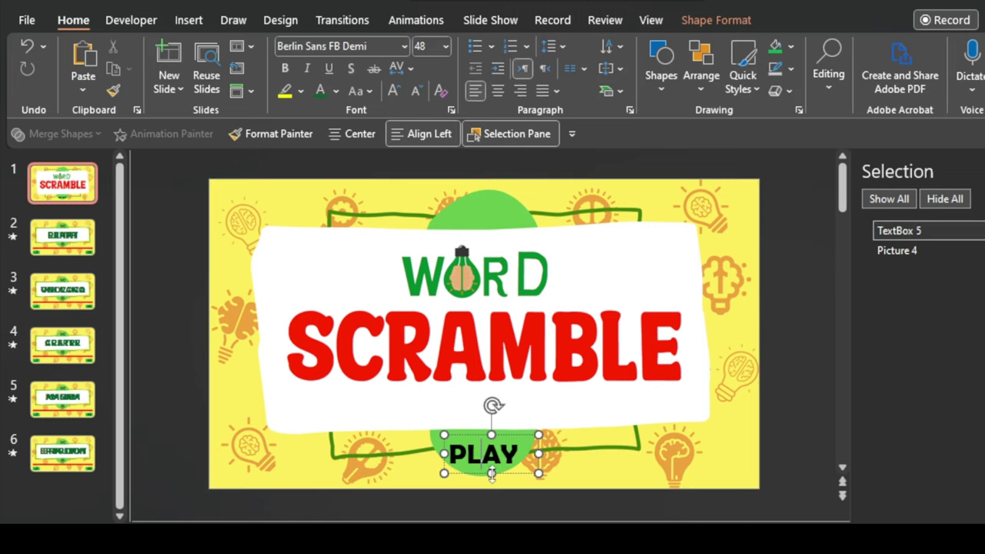
{"action": "key", "text": "Up"}
{"action": "key", "text": "Up"}
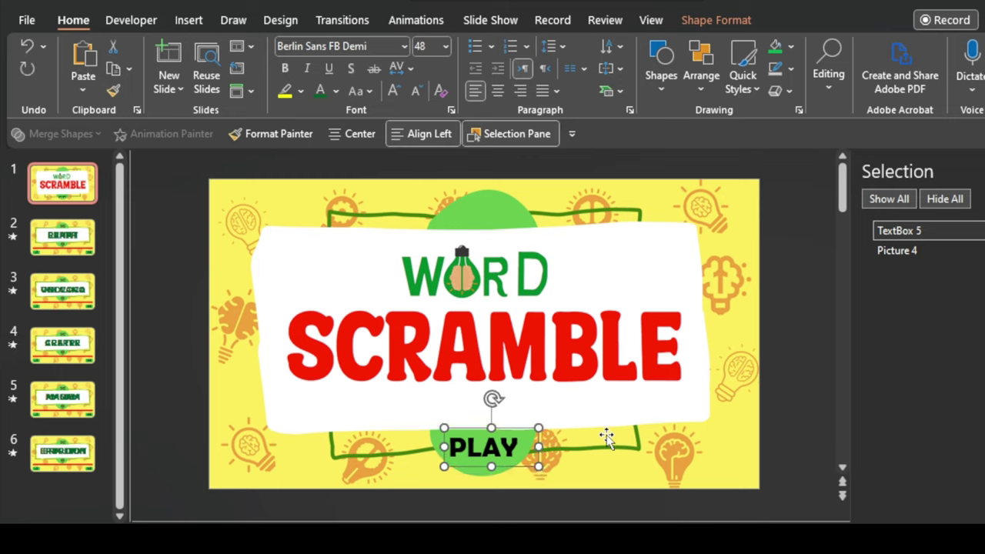
{"action": "key", "text": "Up"}
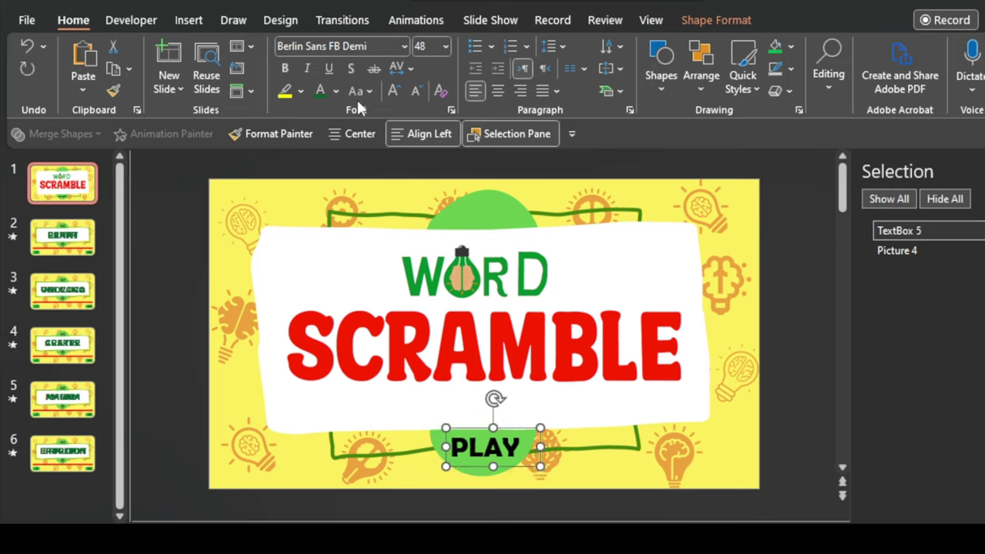
- Colour the PLAY lettering dark brown
{"action": "left_click", "coordinate": [336, 91]}
{"action": "left_click", "coordinate": [324, 296]}
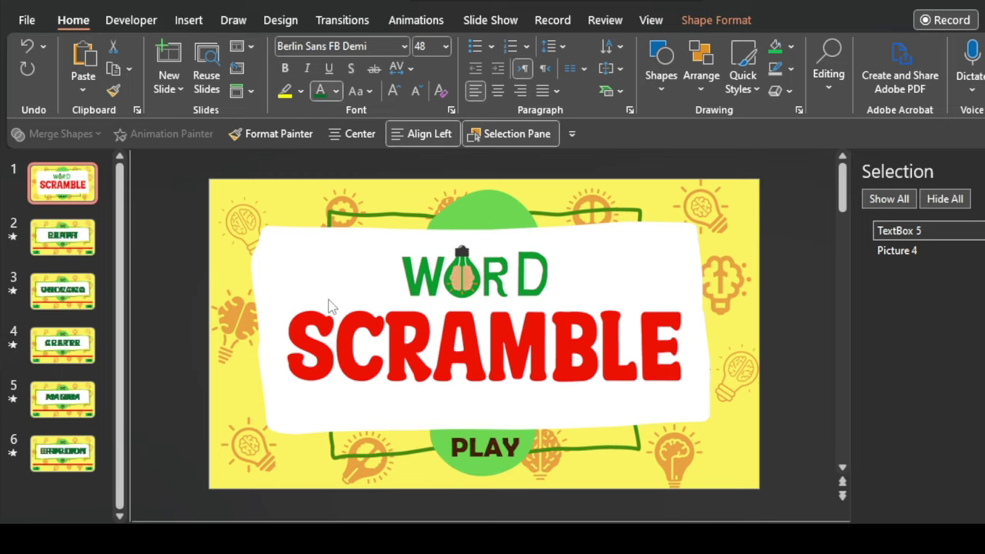
{"action": "left_click", "coordinate": [795, 328]}
{"action": "left_click", "coordinate": [495, 469]}
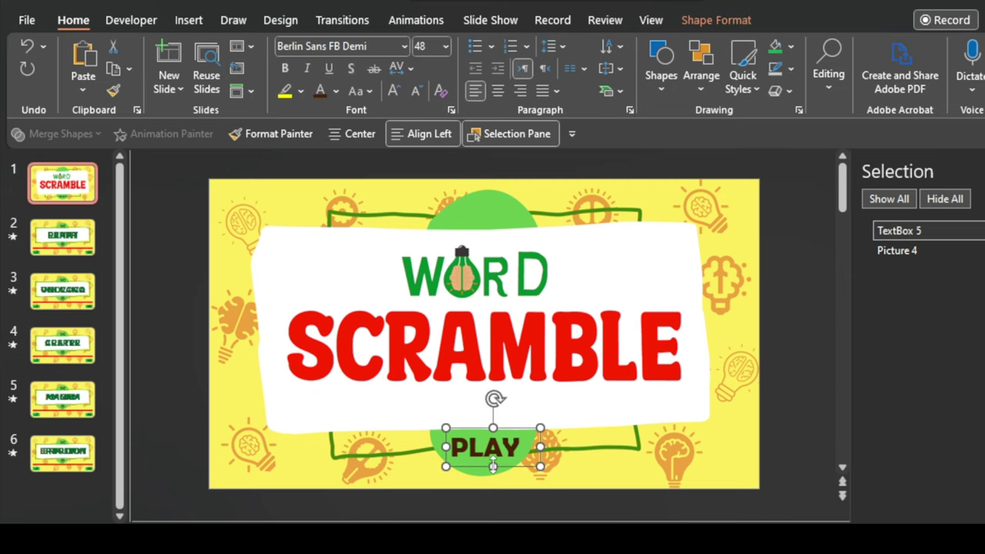
- Give the PLAY label an action that jumps to the next slide
{"action": "left_click", "coordinate": [188, 20]}
{"action": "left_click", "coordinate": [655, 75]}
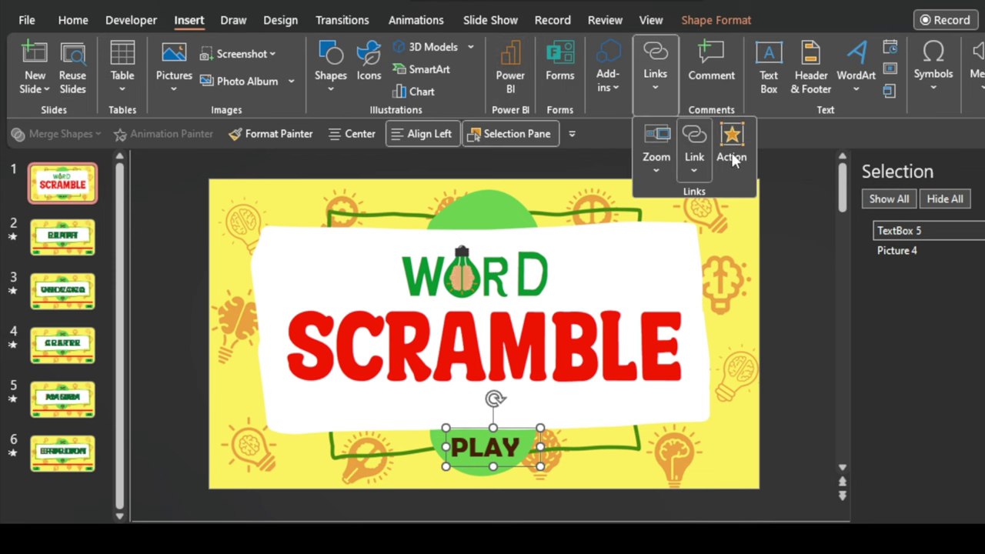
{"action": "left_click", "coordinate": [732, 157]}
{"action": "left_click", "coordinate": [483, 193]}
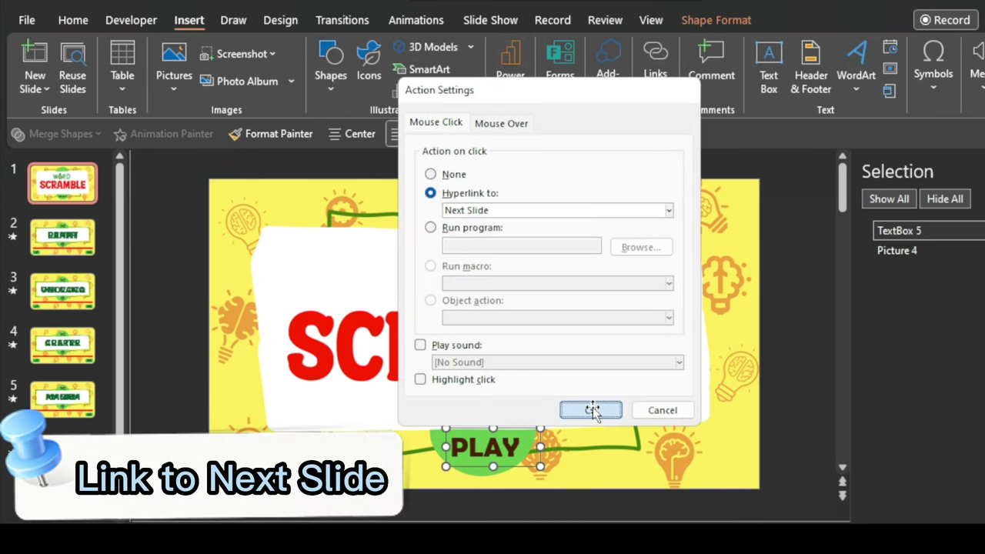
{"action": "left_click", "coordinate": [593, 410]}
- Ungroup slide 2's next-arrow button and hyperlink the arrow to Next Slide
{"action": "key", "text": "Page_Down"}
{"action": "left_click", "coordinate": [727, 473]}
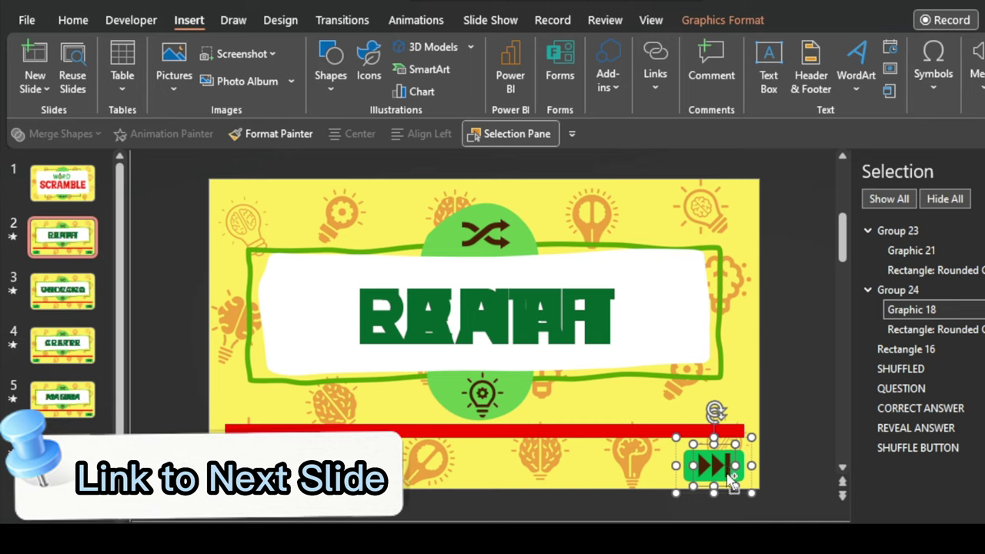
{"action": "key", "text": "ctrl+shift+g"}
{"action": "left_click", "coordinate": [706, 464]}
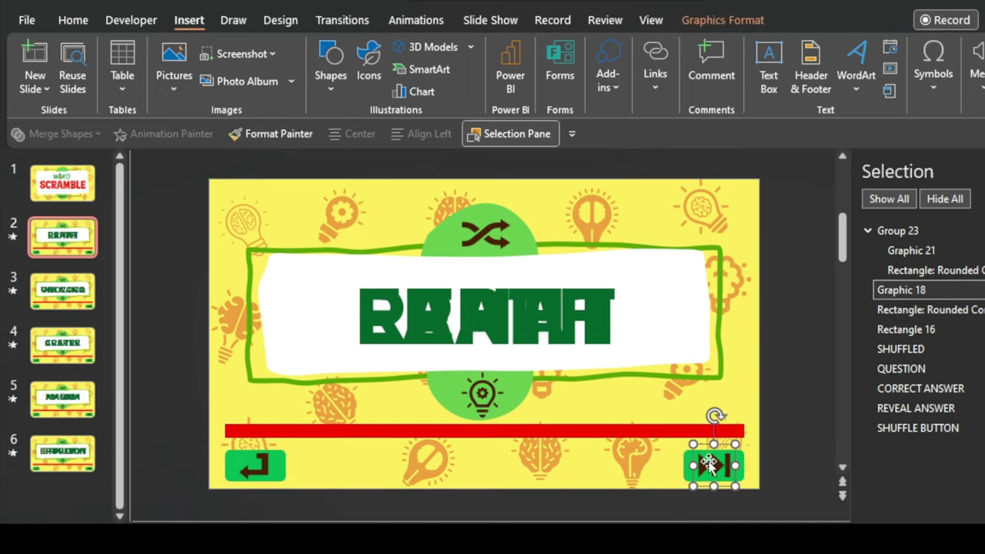
{"action": "left_click", "coordinate": [655, 77]}
{"action": "left_click", "coordinate": [719, 155]}
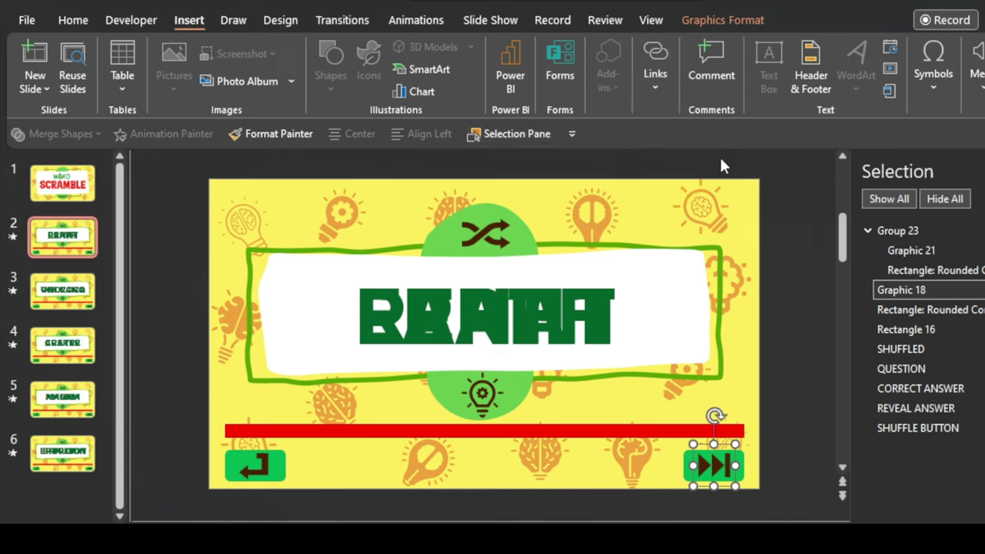
{"action": "left_click", "coordinate": [502, 195]}
{"action": "left_click", "coordinate": [496, 210]}
{"action": "left_click", "coordinate": [512, 225]}
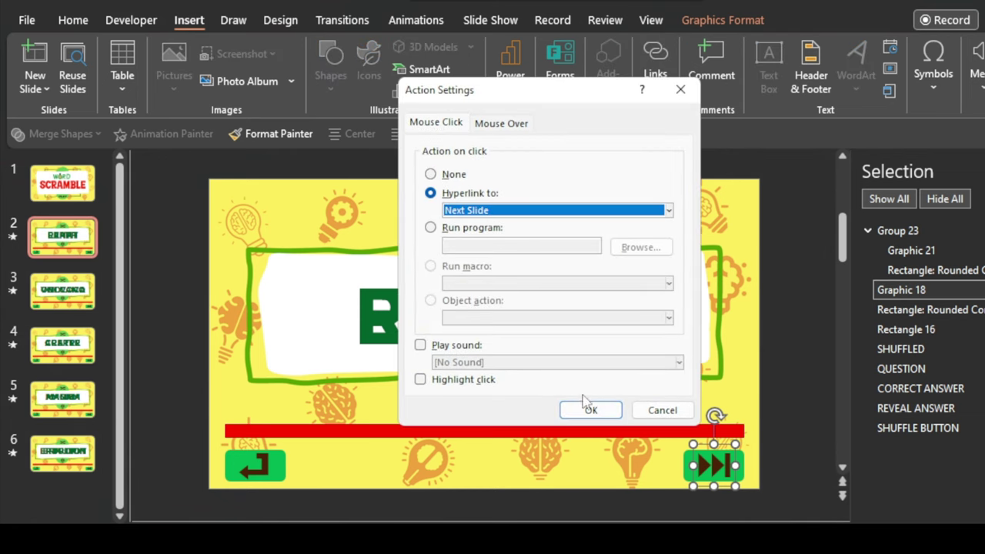
{"action": "left_click", "coordinate": [590, 411]}
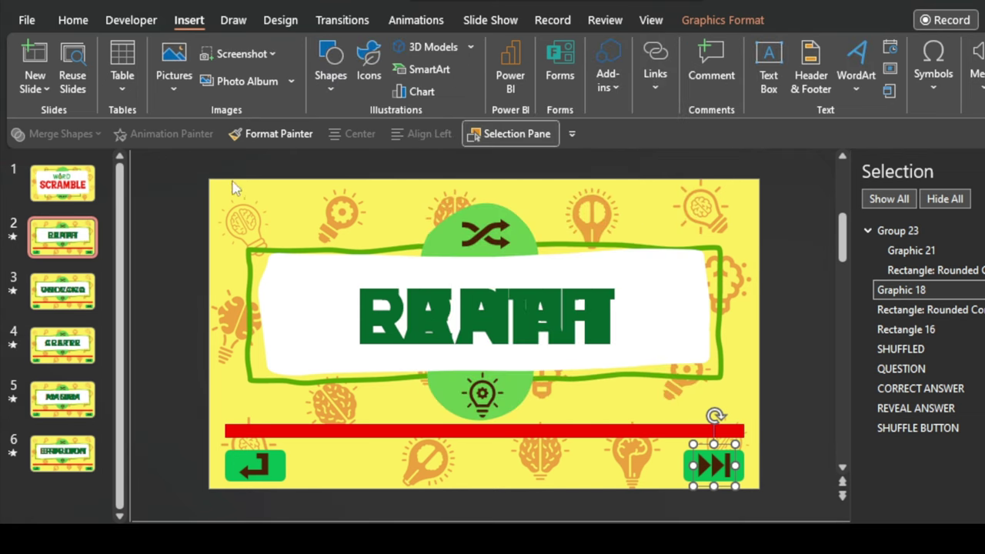
- Link the next arrows on slides 3 and 4 to Next Slide
{"action": "left_click", "coordinate": [63, 291]}
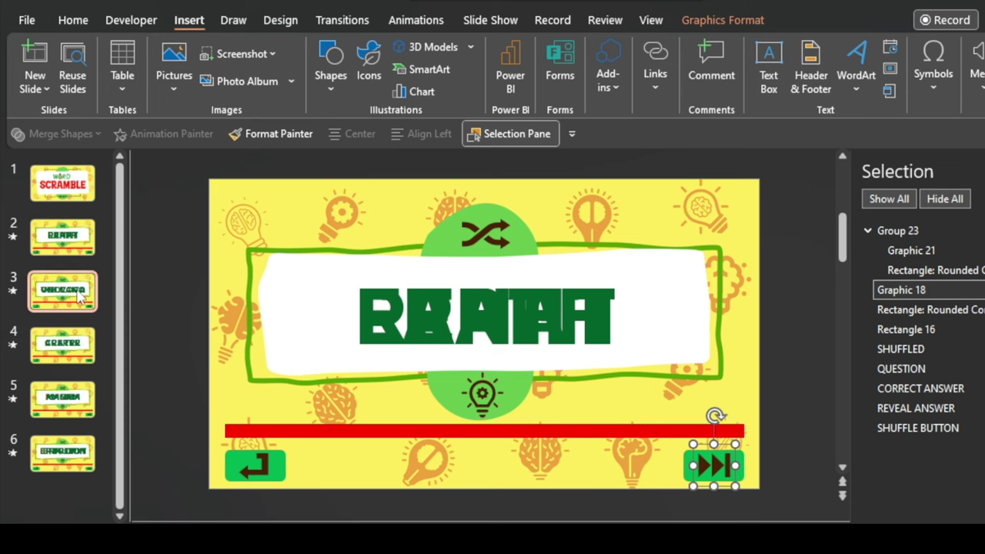
{"action": "left_click", "coordinate": [714, 465]}
{"action": "left_click", "coordinate": [655, 77]}
{"action": "left_click", "coordinate": [911, 309]}
{"action": "left_click", "coordinate": [656, 77]}
{"action": "left_click", "coordinate": [731, 142]}
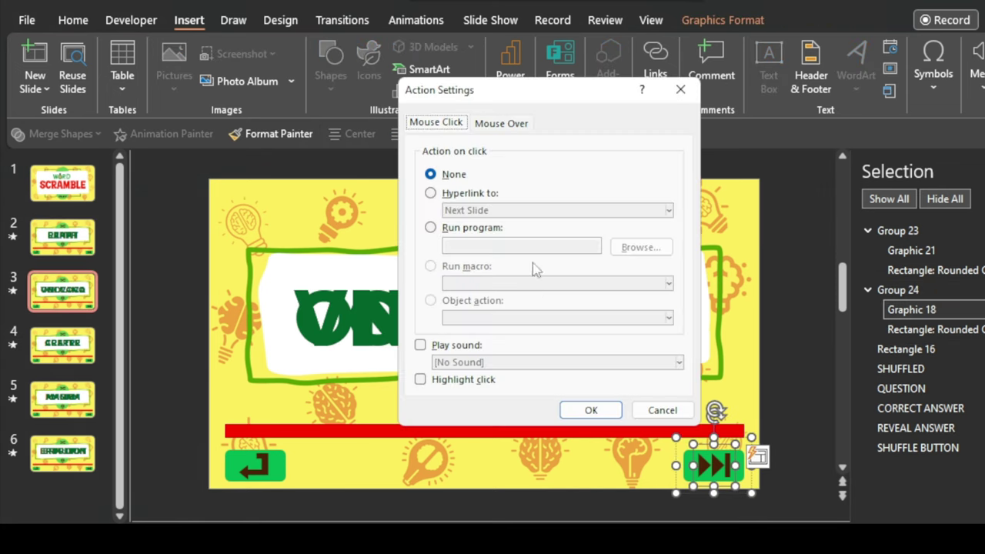
{"action": "key", "text": "Escape"}
{"action": "key", "text": "Page_Down"}
- Link the next arrows on slides 5 and 6 to Next Slide
{"action": "left_click", "coordinate": [714, 466]}
{"action": "left_click", "coordinate": [656, 77]}
{"action": "left_click", "coordinate": [730, 157]}
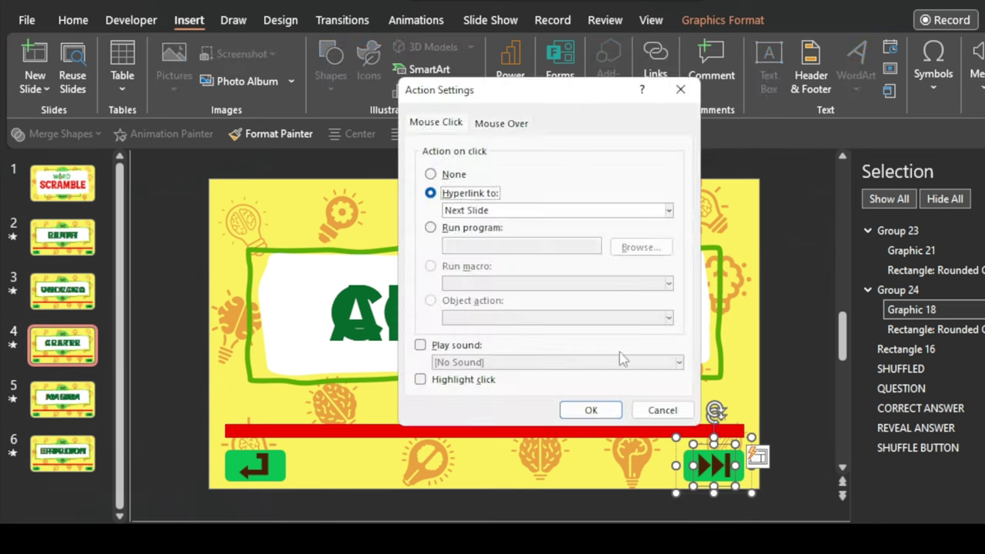
{"action": "key", "text": "Escape"}
{"action": "key", "text": "Page_Down"}
{"action": "left_click", "coordinate": [714, 465]}
{"action": "left_click", "coordinate": [656, 77]}
{"action": "left_click", "coordinate": [731, 157]}
{"action": "key", "text": "Escape"}
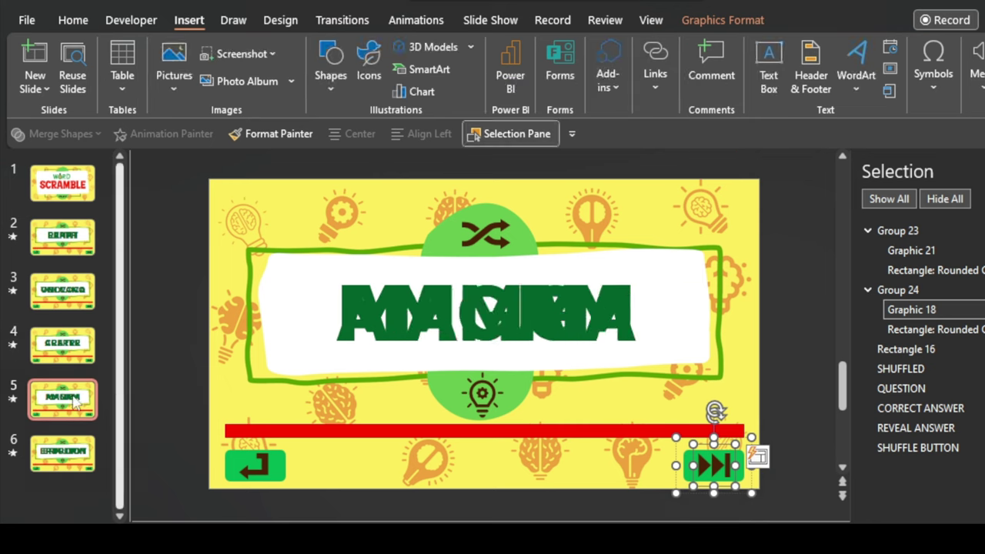
{"action": "key", "text": "Page_Down"}
{"action": "left_click", "coordinate": [714, 465]}
{"action": "left_click", "coordinate": [714, 465]}
- Return to slide 2 and select the arrow graphic inside its back button
{"action": "left_click", "coordinate": [189, 20]}
{"action": "left_click", "coordinate": [655, 77]}
{"action": "left_click", "coordinate": [730, 158]}
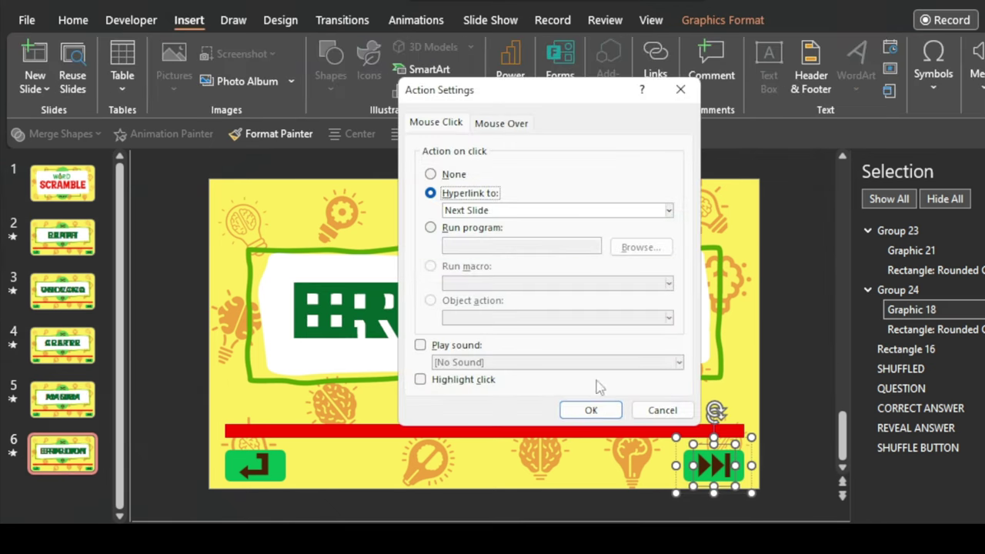
{"action": "key", "text": "Escape"}
{"action": "left_click", "coordinate": [62, 237]}
{"action": "left_click", "coordinate": [255, 466]}
{"action": "left_click", "coordinate": [256, 465]}
- Hyperlink slide 2's back arrow to the first slide
{"action": "left_click", "coordinate": [911, 250]}
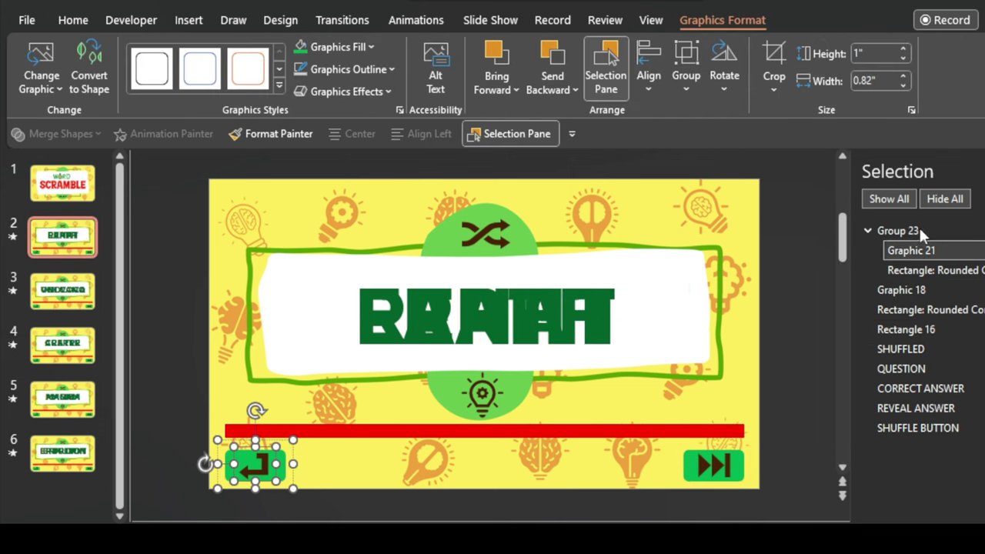
{"action": "left_click", "coordinate": [189, 20]}
{"action": "left_click", "coordinate": [656, 77]}
{"action": "left_click", "coordinate": [431, 193]}
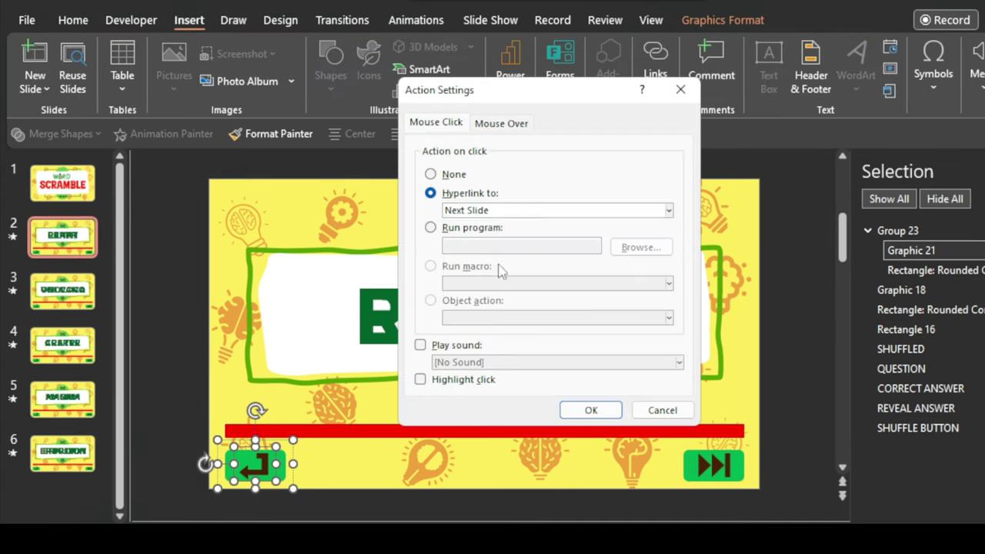
{"action": "left_click", "coordinate": [589, 409]}
{"action": "key", "text": "Page_Down"}
- Hyperlink slide 3's back arrow to First Slide
{"action": "left_click", "coordinate": [255, 465]}
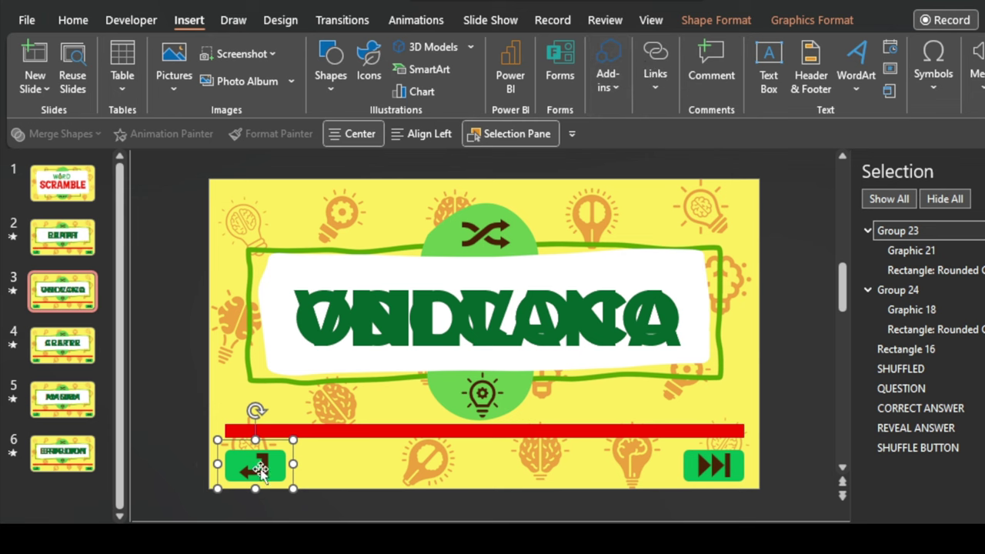
{"action": "left_click", "coordinate": [256, 466]}
{"action": "left_click", "coordinate": [655, 77]}
{"action": "left_click", "coordinate": [727, 150]}
{"action": "left_click", "coordinate": [669, 210]}
{"action": "left_click", "coordinate": [484, 243]}
{"action": "left_click", "coordinate": [590, 409]}
- Link slide 4's back arrow to the first slide
{"action": "left_click", "coordinate": [177, 463]}
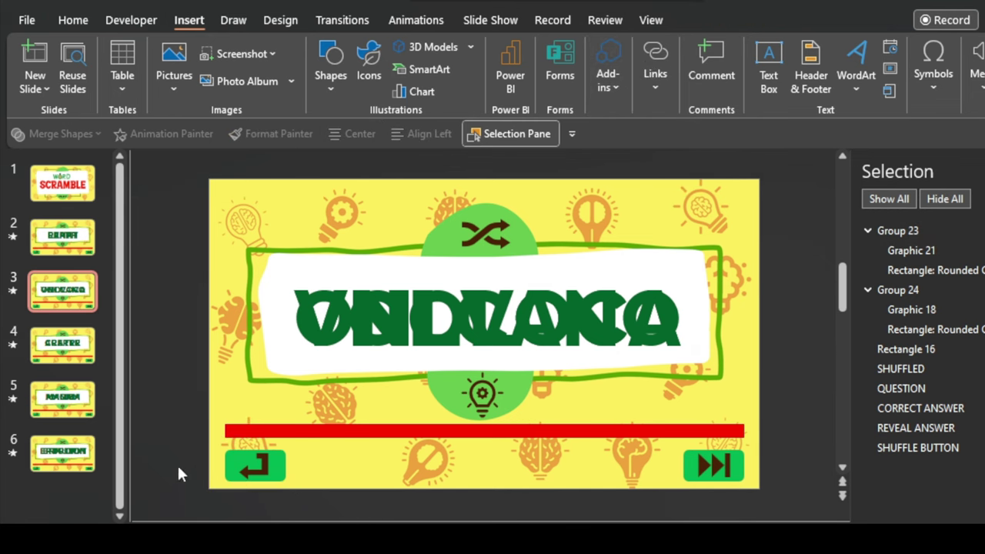
{"action": "key", "text": "Page_Down"}
{"action": "left_click", "coordinate": [255, 465]}
{"action": "left_click", "coordinate": [655, 77]}
{"action": "left_click", "coordinate": [732, 146]}
{"action": "left_click", "coordinate": [578, 409]}
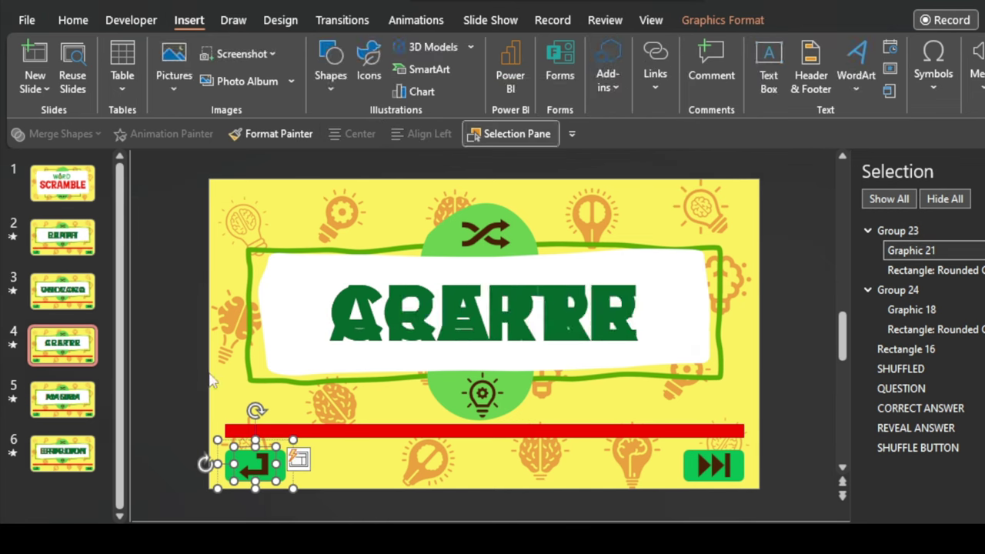
- Link slide 5's back arrow to First Slide, then move to slide 6
{"action": "key", "text": "Page_Down"}
{"action": "left_click", "coordinate": [255, 466]}
{"action": "left_click", "coordinate": [654, 74]}
{"action": "left_click", "coordinate": [731, 142]}
{"action": "left_click", "coordinate": [431, 193]}
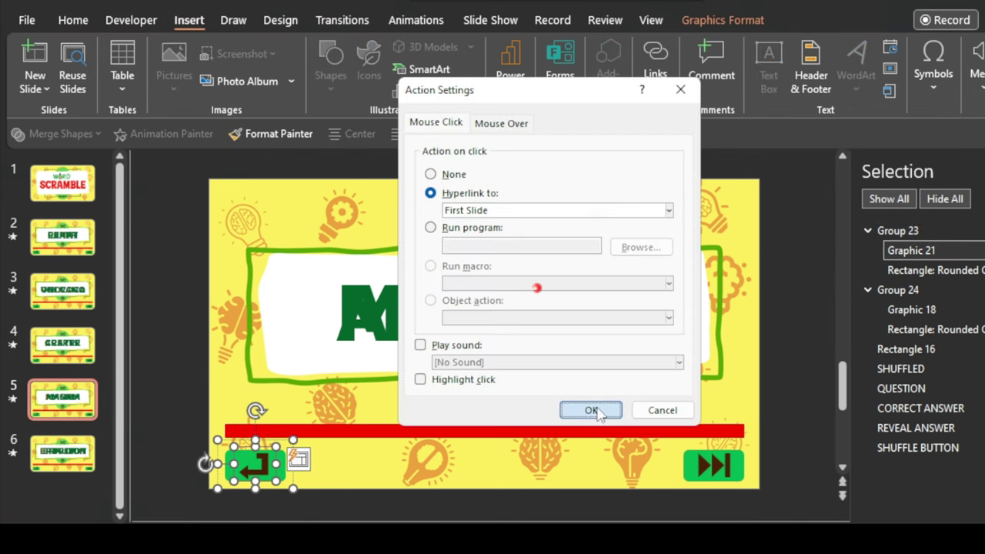
{"action": "left_click", "coordinate": [580, 409]}
{"action": "key", "text": "Page_Down"}
{"action": "left_click", "coordinate": [255, 465]}
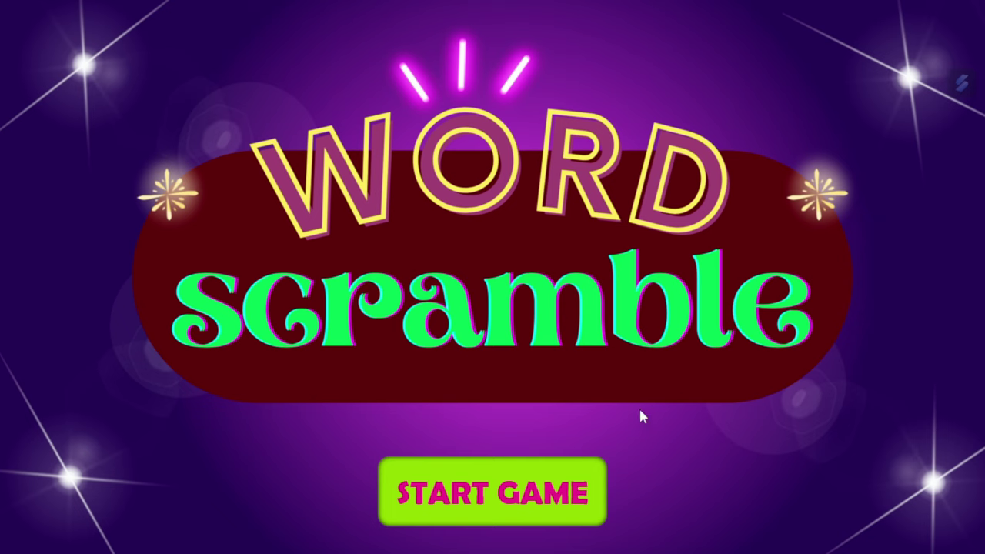
- Start the game, reset scores, shuffle, hint EA, reveal EARTH and award Player 1
{"action": "left_click", "coordinate": [497, 500]}
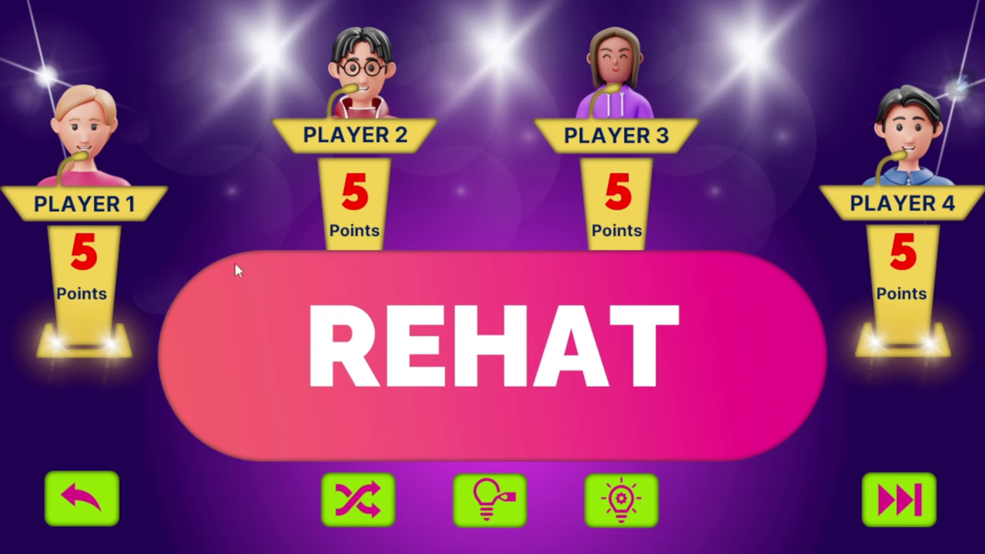
{"action": "left_click", "coordinate": [83, 493]}
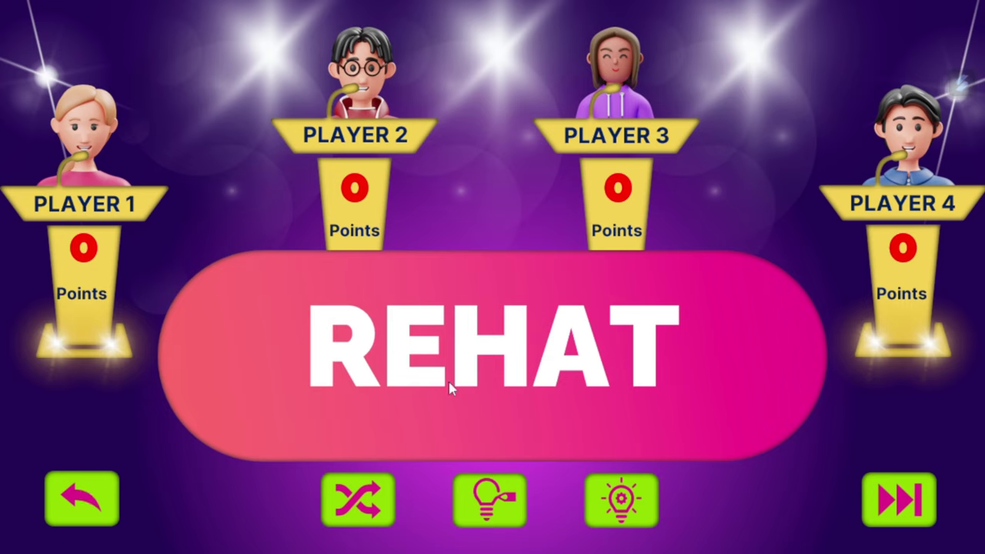
{"action": "left_click", "coordinate": [368, 509]}
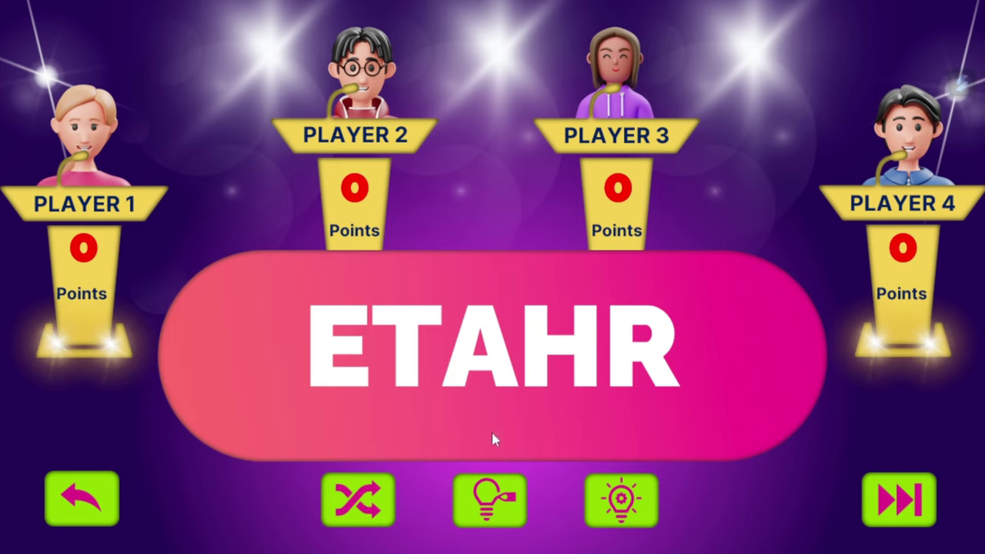
{"action": "left_click", "coordinate": [496, 502]}
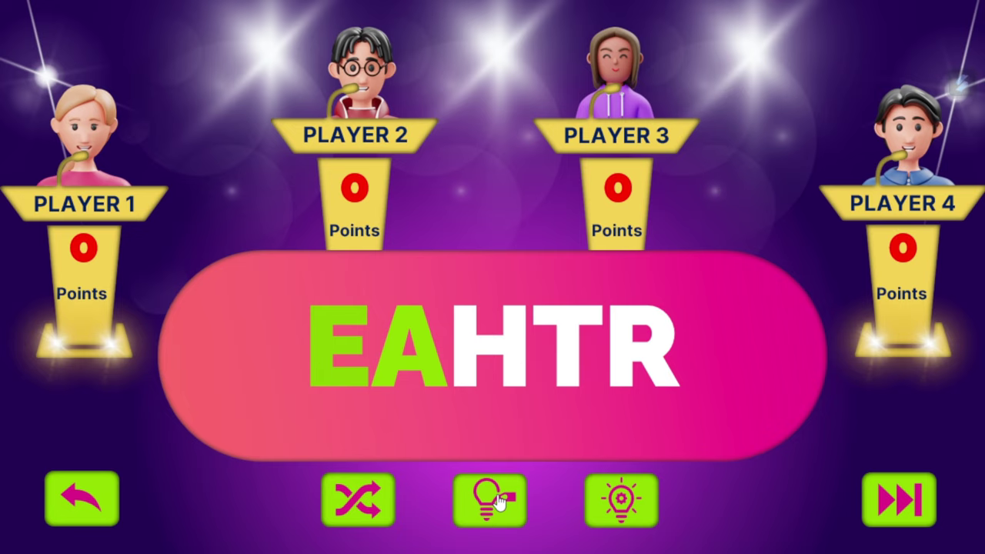
{"action": "left_click", "coordinate": [623, 504]}
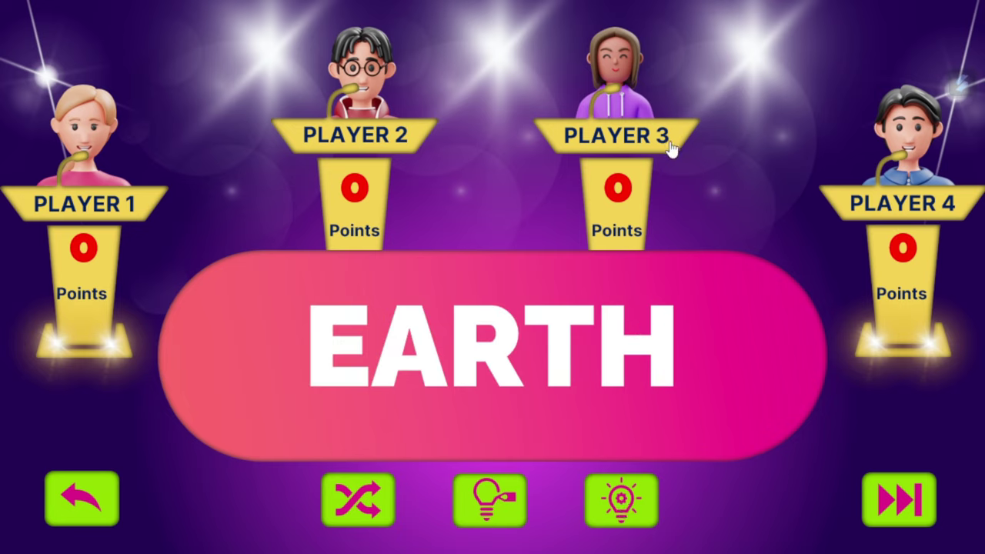
{"action": "left_click", "coordinate": [126, 209]}
- On the second word, shuffle, hint CR, award Player 2 and reveal CRATER
{"action": "left_click", "coordinate": [898, 504]}
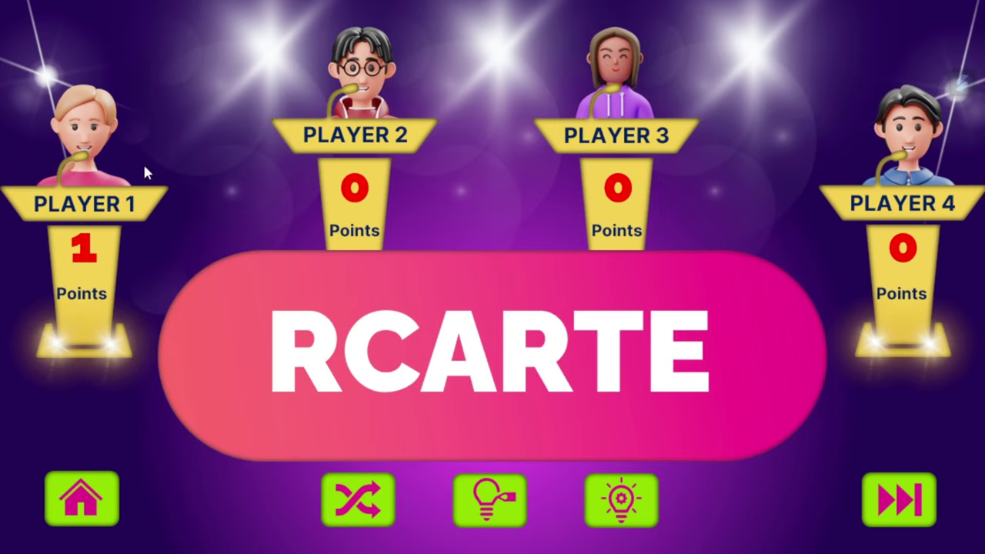
{"action": "left_click", "coordinate": [376, 501]}
{"action": "left_click", "coordinate": [506, 501]}
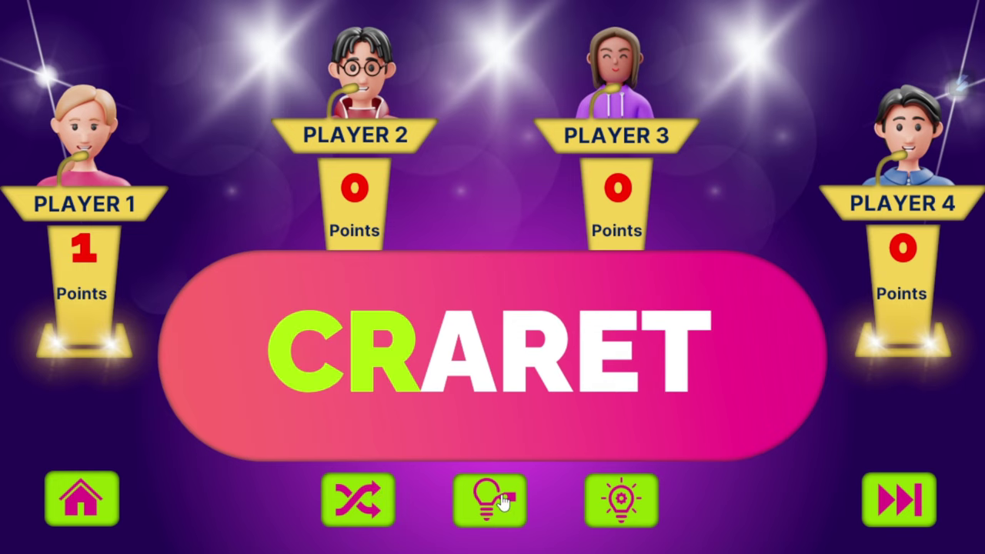
{"action": "left_click", "coordinate": [377, 136]}
{"action": "left_click", "coordinate": [621, 506]}
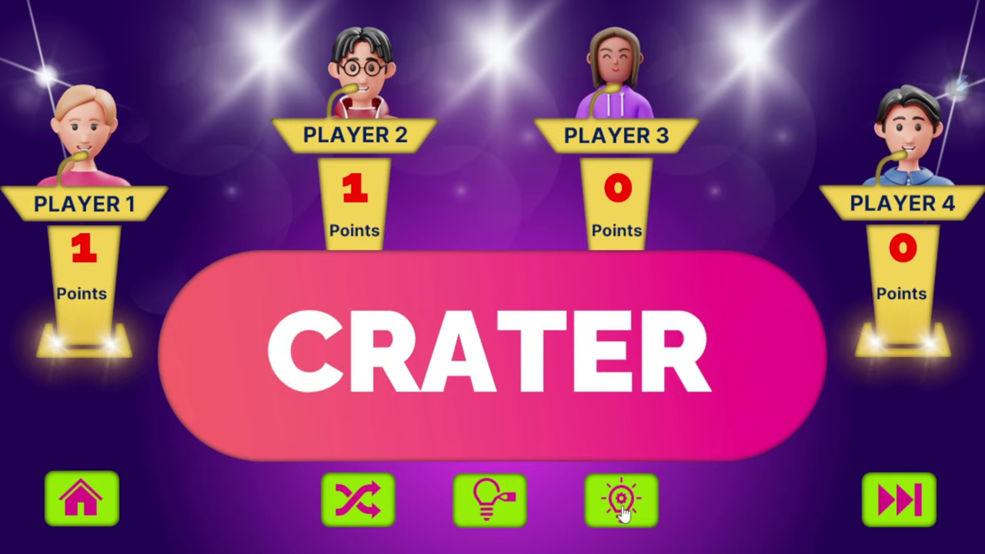
- On the third word, hint CAN, award Player 3 and reveal VOLCANO
{"action": "left_click", "coordinate": [906, 514]}
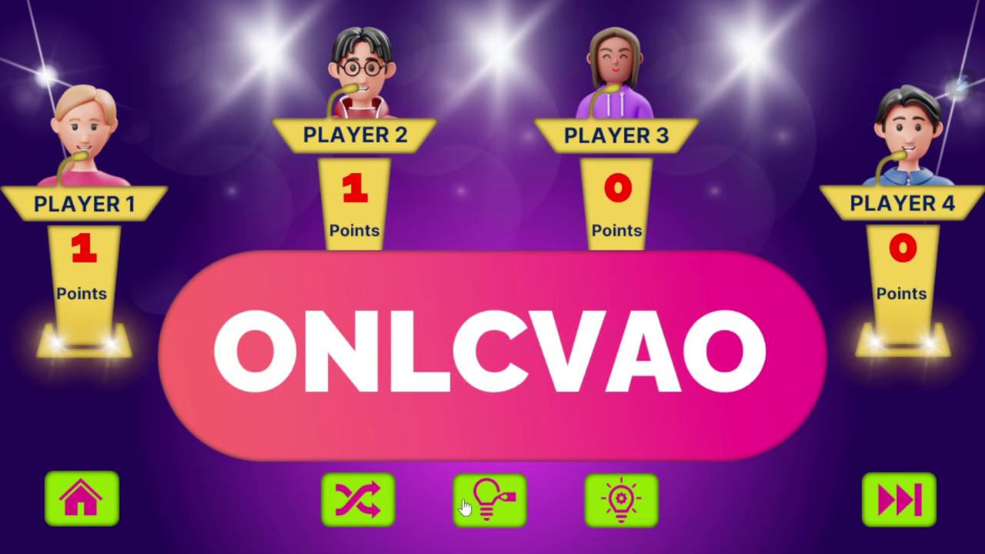
{"action": "left_click", "coordinate": [489, 498]}
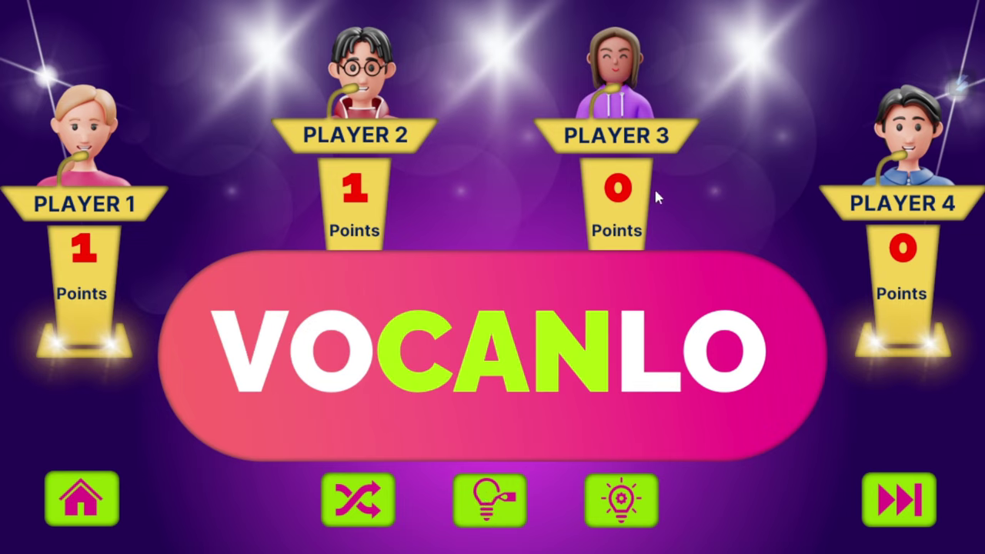
{"action": "left_click", "coordinate": [626, 147]}
{"action": "left_click", "coordinate": [611, 512]}
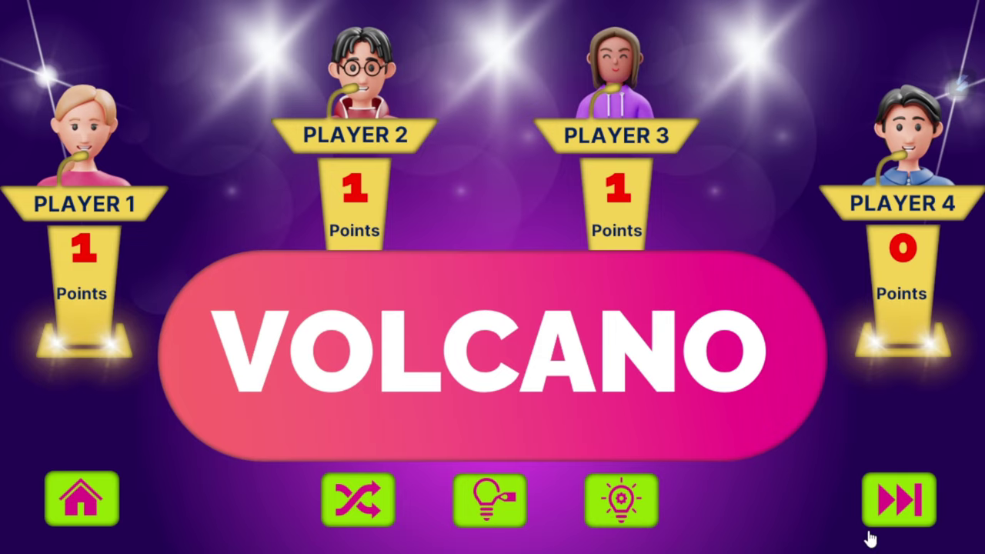
- On the fourth word, shuffle, award Player 4 and reveal SUMMIT
{"action": "left_click", "coordinate": [906, 522]}
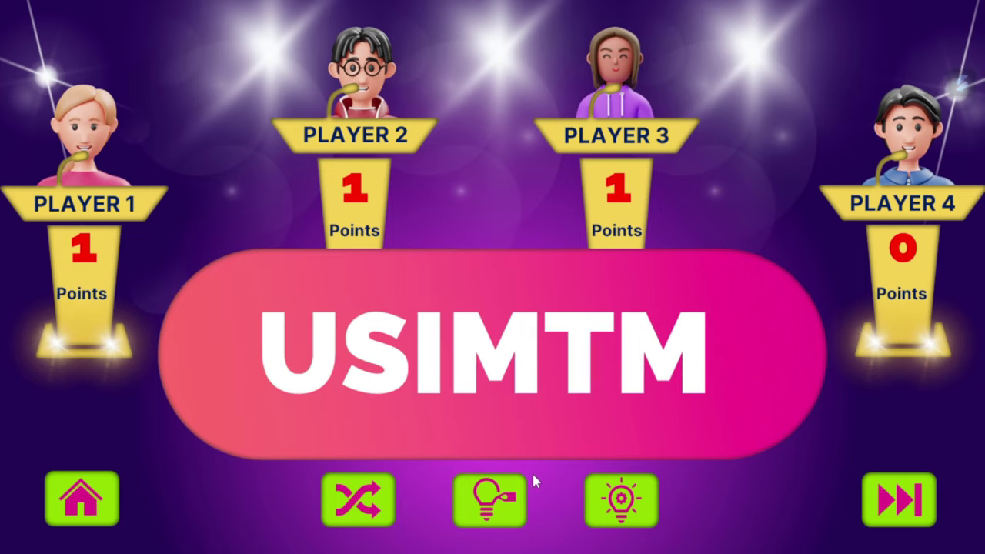
{"action": "left_click", "coordinate": [378, 516]}
{"action": "left_click", "coordinate": [907, 213]}
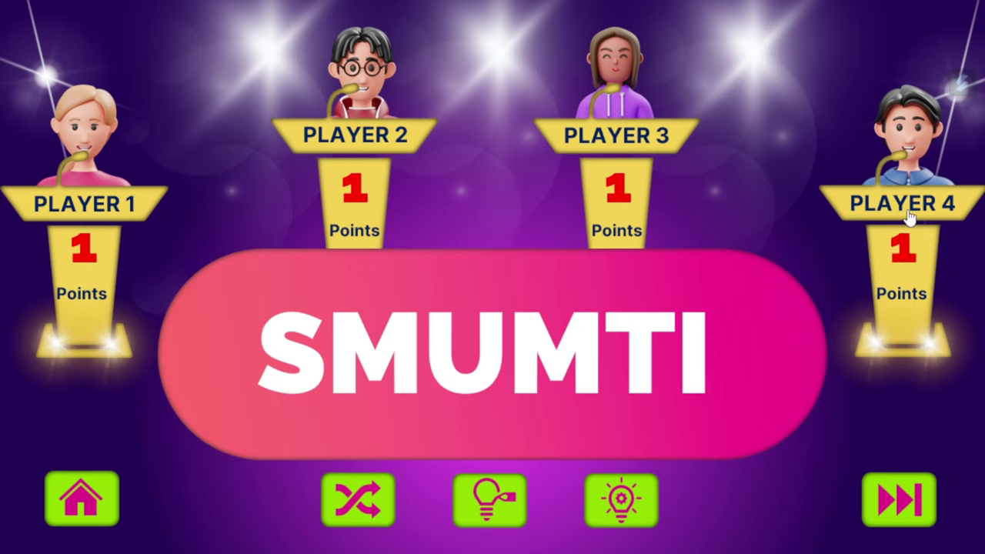
{"action": "left_click", "coordinate": [627, 502]}
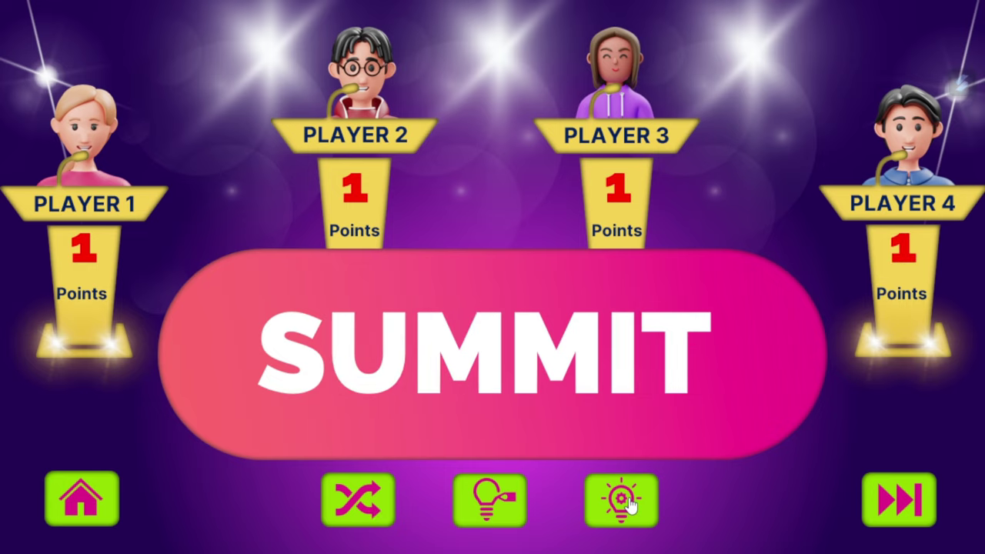
- On the last word, hint MA, give Player 3 another point, reveal MAGMA, go home
{"action": "left_click", "coordinate": [877, 505]}
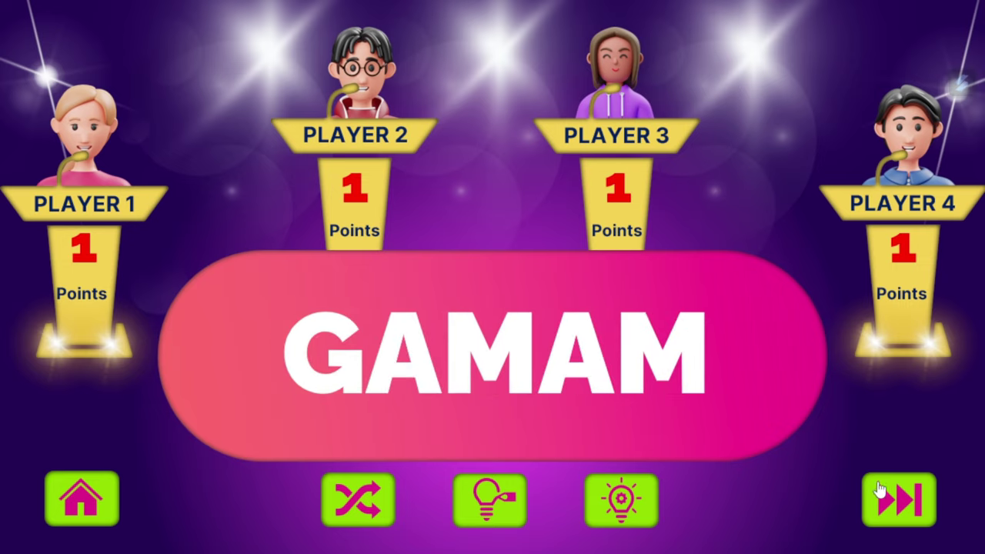
{"action": "left_click", "coordinate": [496, 519]}
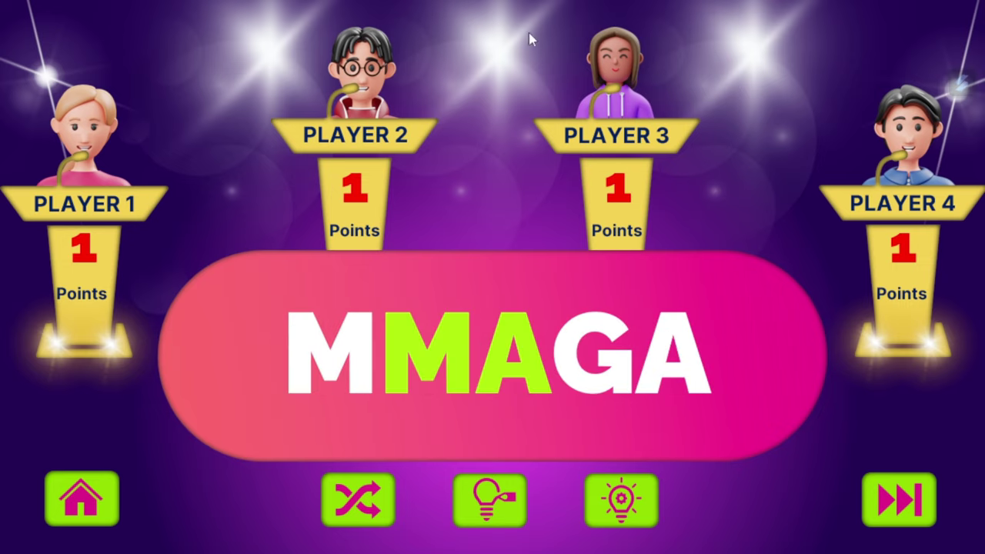
{"action": "left_click", "coordinate": [624, 132]}
{"action": "left_click", "coordinate": [620, 500]}
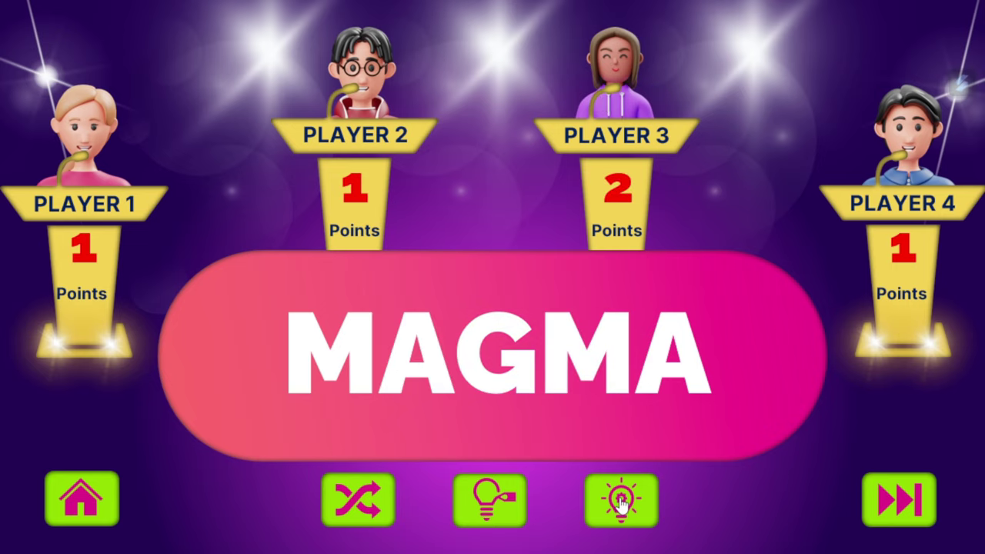
{"action": "left_click", "coordinate": [91, 499]}
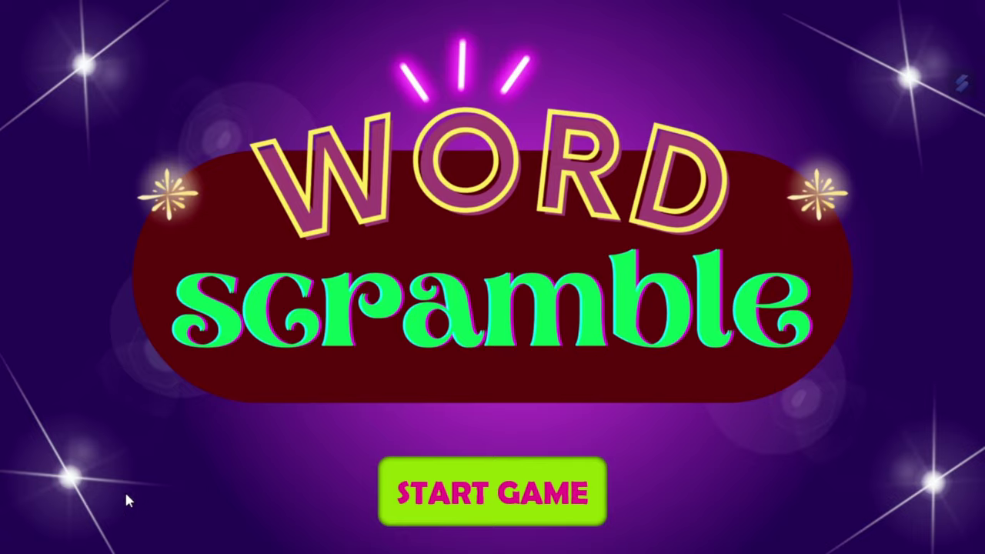